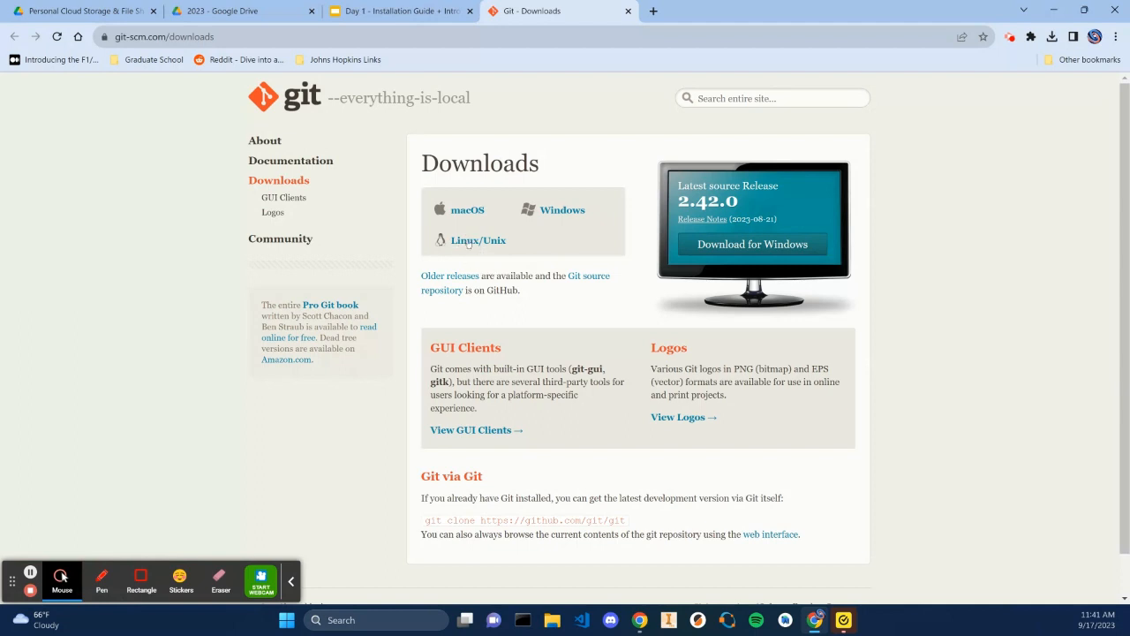
Download the latest 64-bit Git for Windows installer from git-scm.com and open the downloaded file
left_click(751, 249)
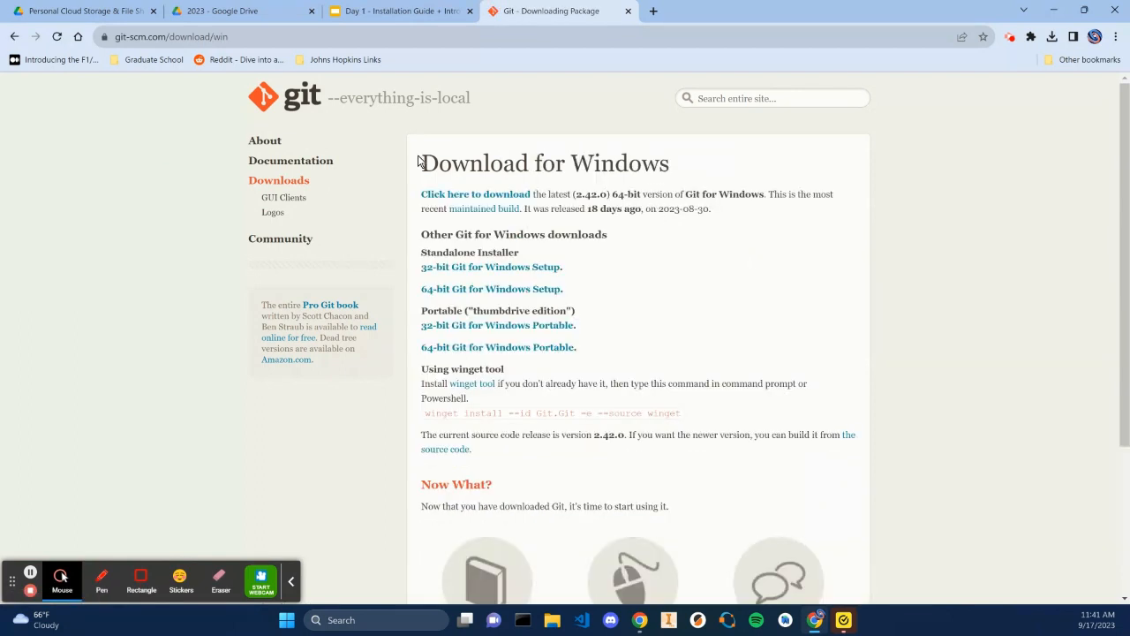
left_click(517, 195)
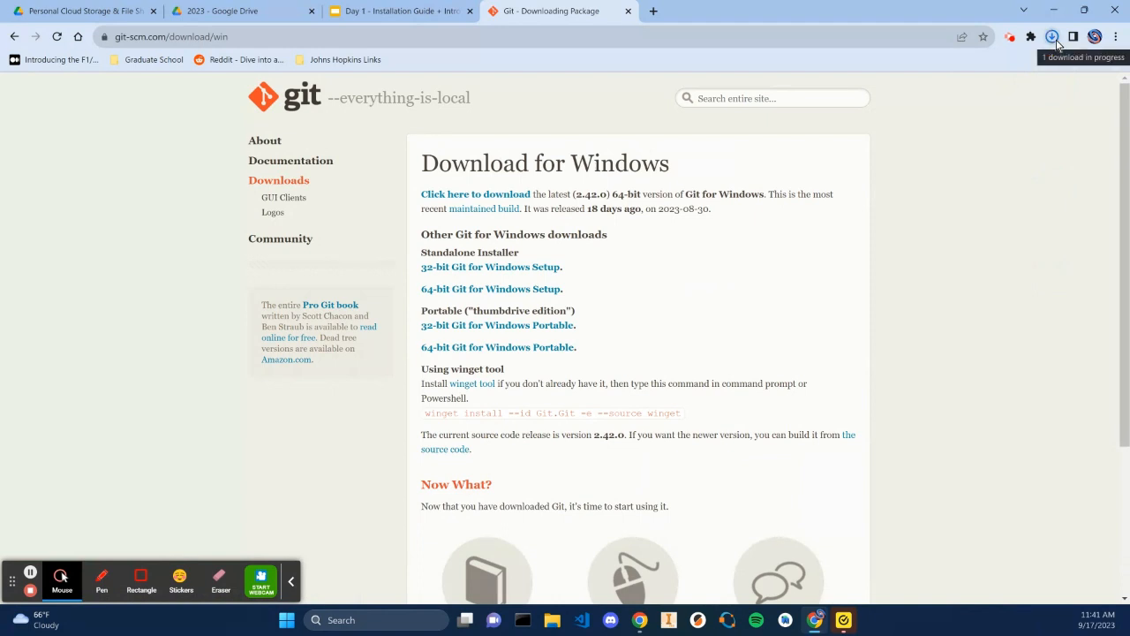
left_click(1052, 38)
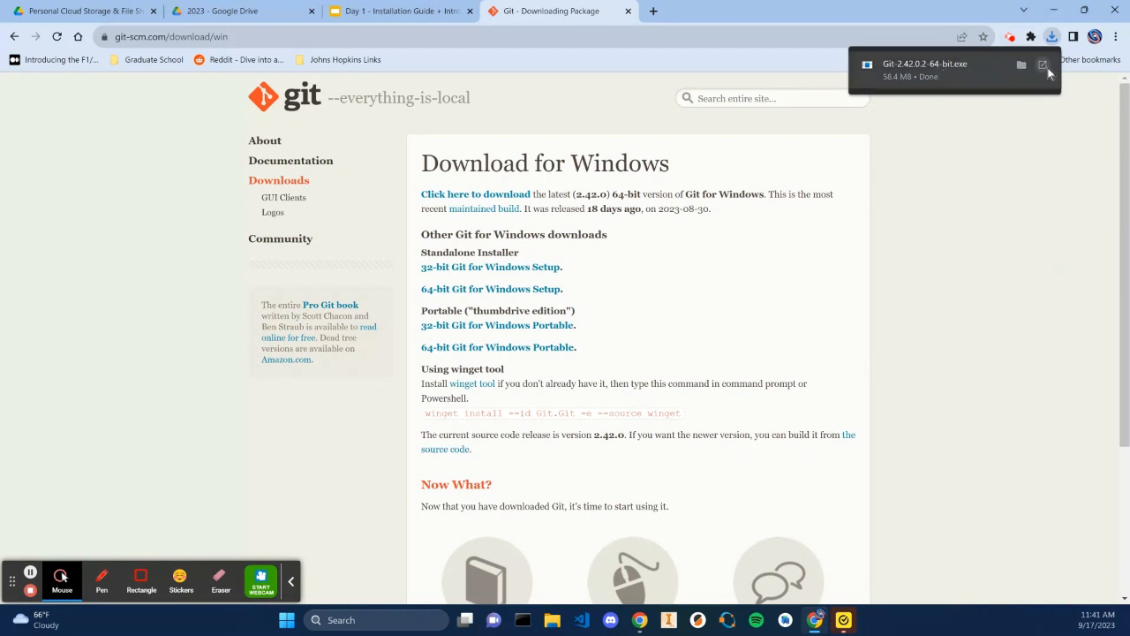
left_click(1045, 67)
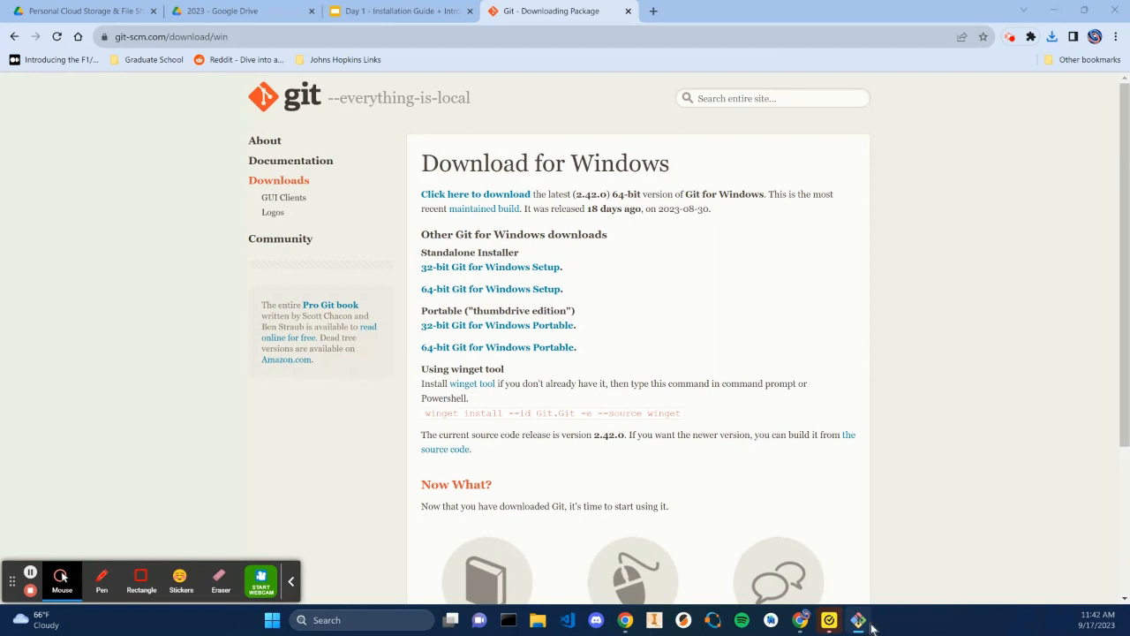
Accept the license and keep the destination folder C:\Program Files\Git, agreeing to install into the existing folder
left_click(859, 624)
left_click_drag(344, 126, 419, 99)
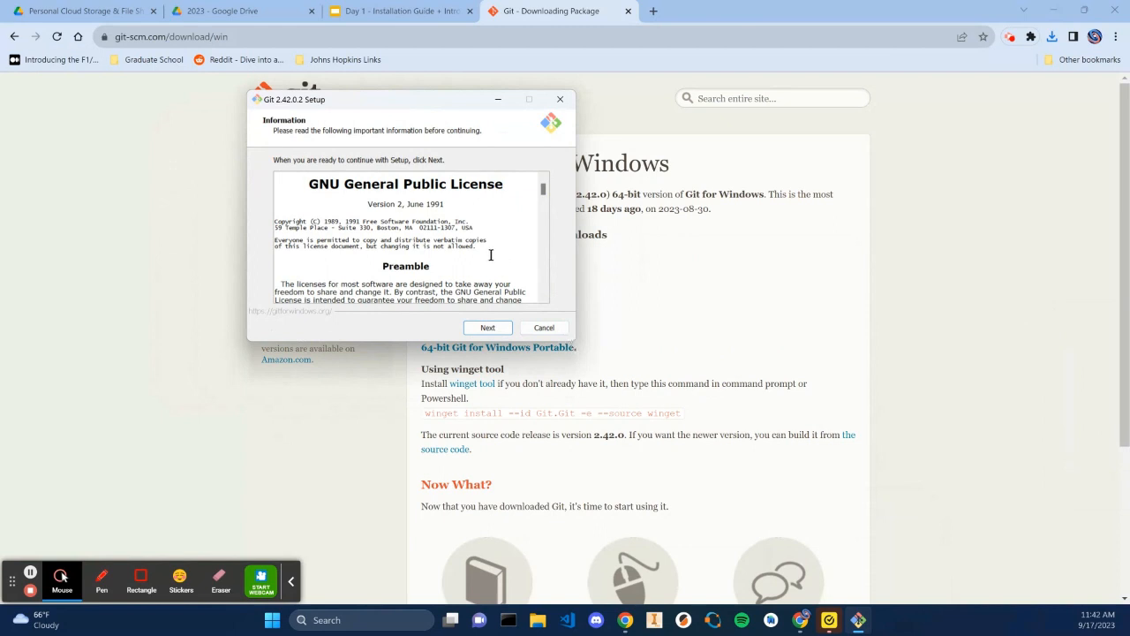
left_click(490, 328)
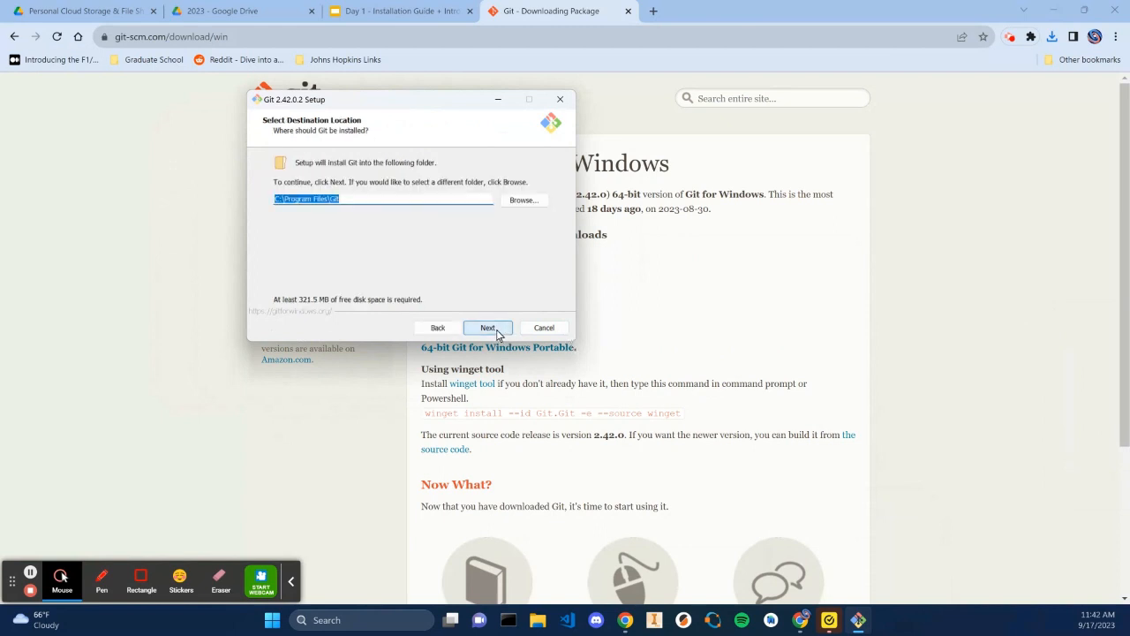
left_click(493, 328)
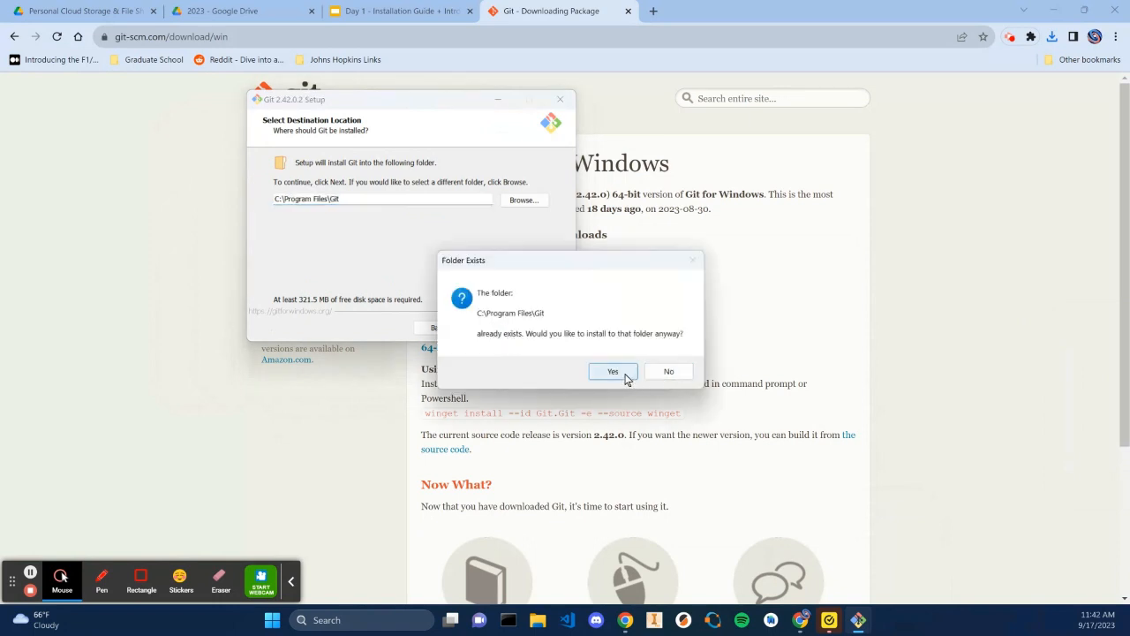
left_click(624, 374)
Continue through the remaining setup pages with default options, install, and finish without viewing the release notes
left_click(493, 329)
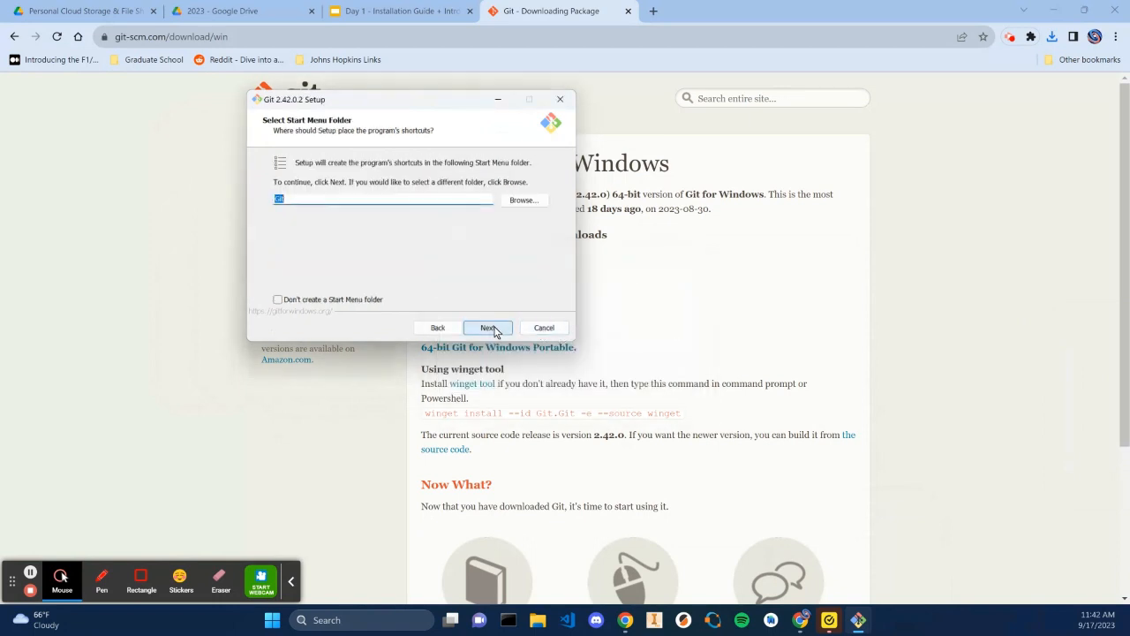
left_click(490, 328)
left_click(489, 327)
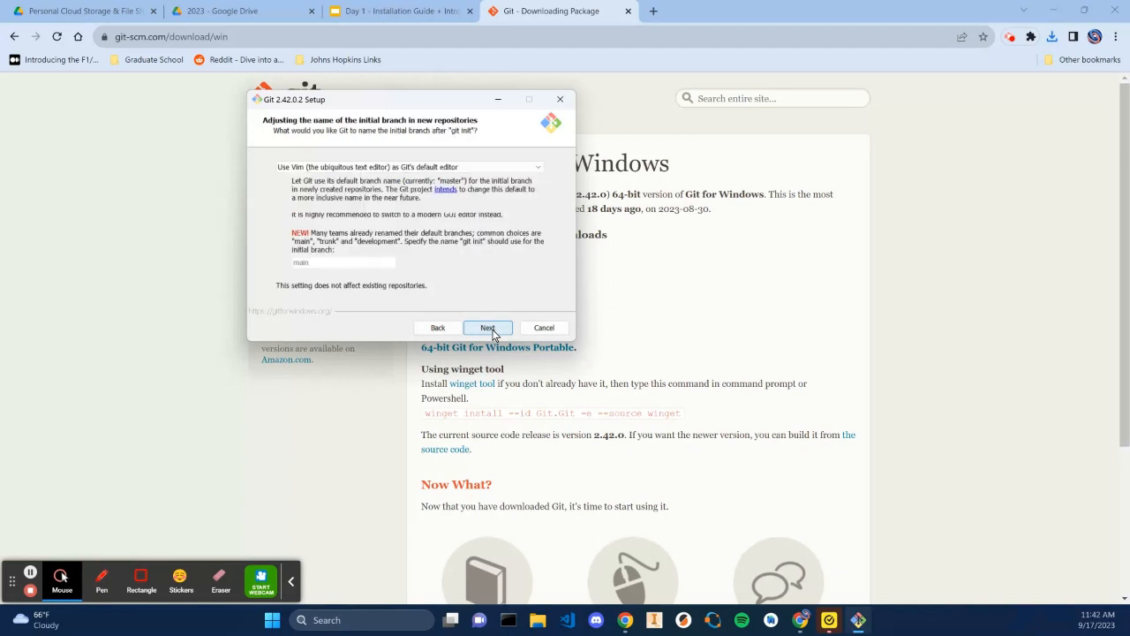
left_click(488, 327)
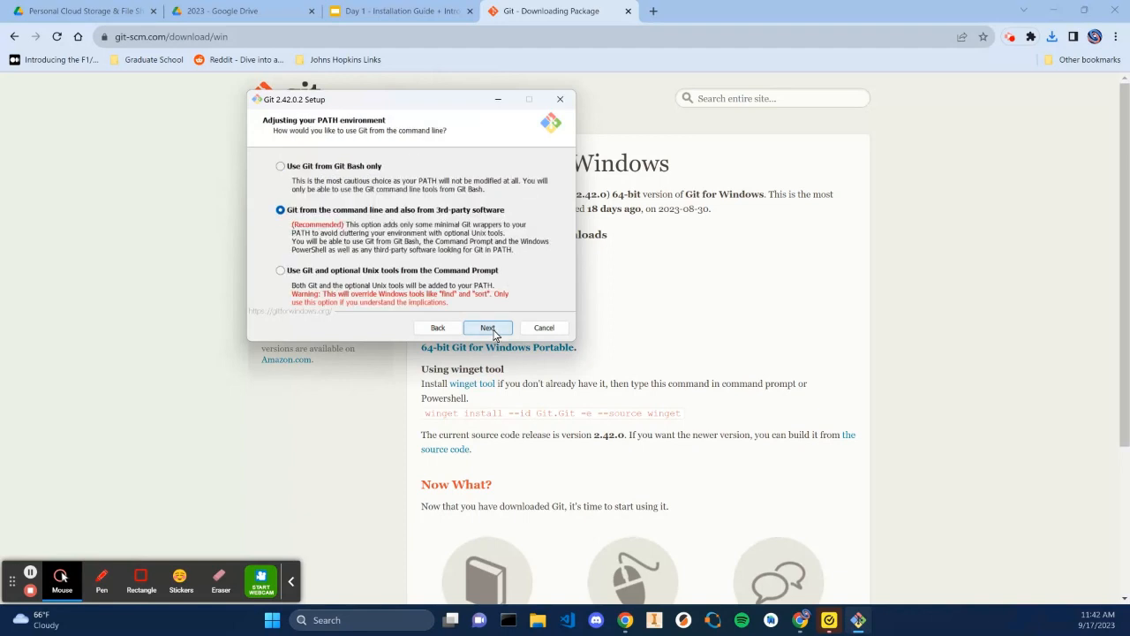
left_click(489, 328)
left_click(488, 327)
left_click(488, 328)
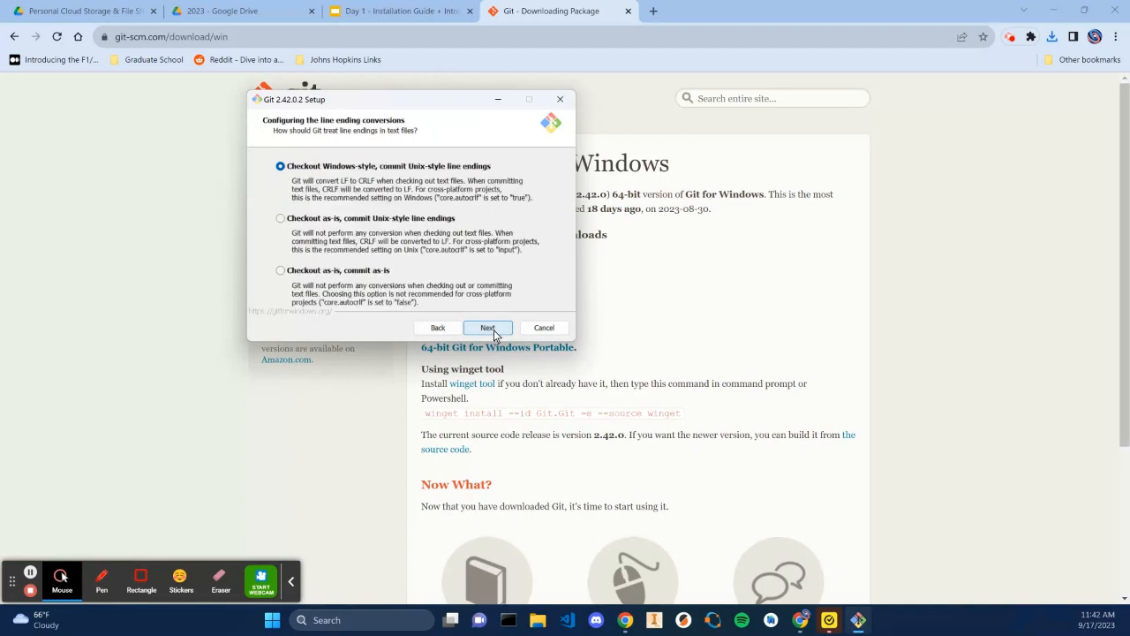
left_click(489, 327)
left_click(488, 328)
left_click(488, 327)
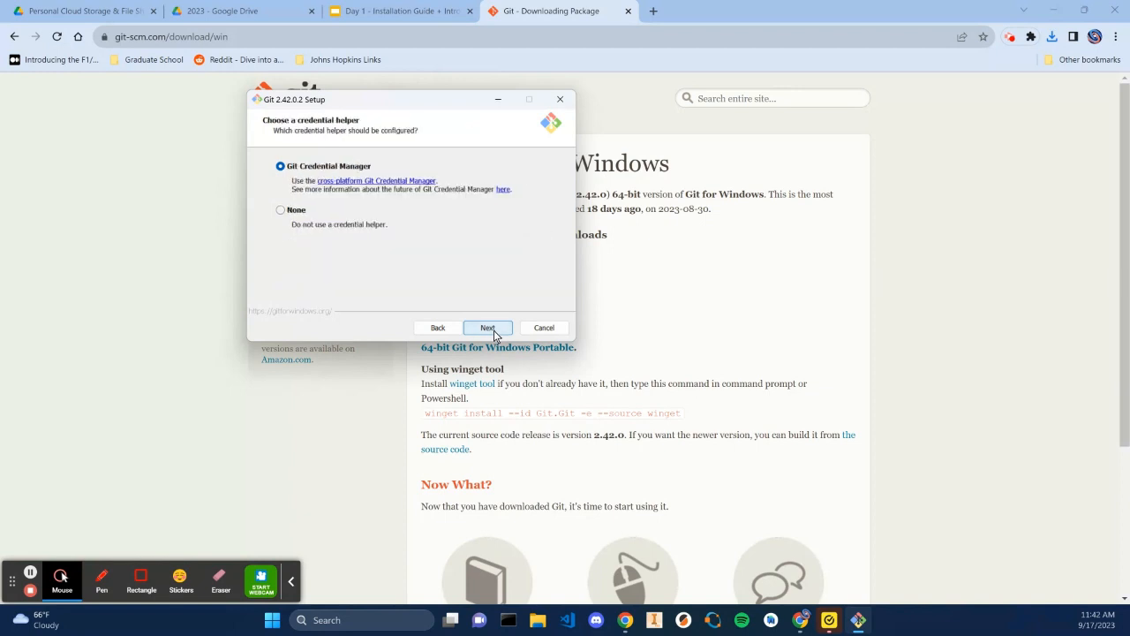
left_click(495, 332)
left_click(501, 333)
left_click(489, 327)
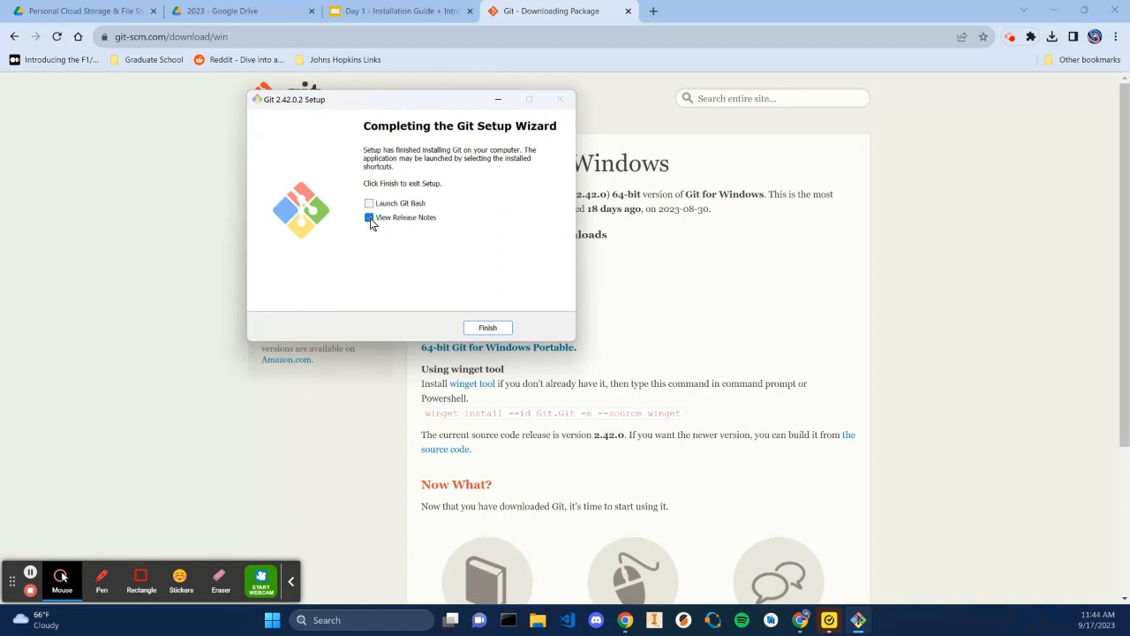
left_click(369, 219)
left_click(489, 332)
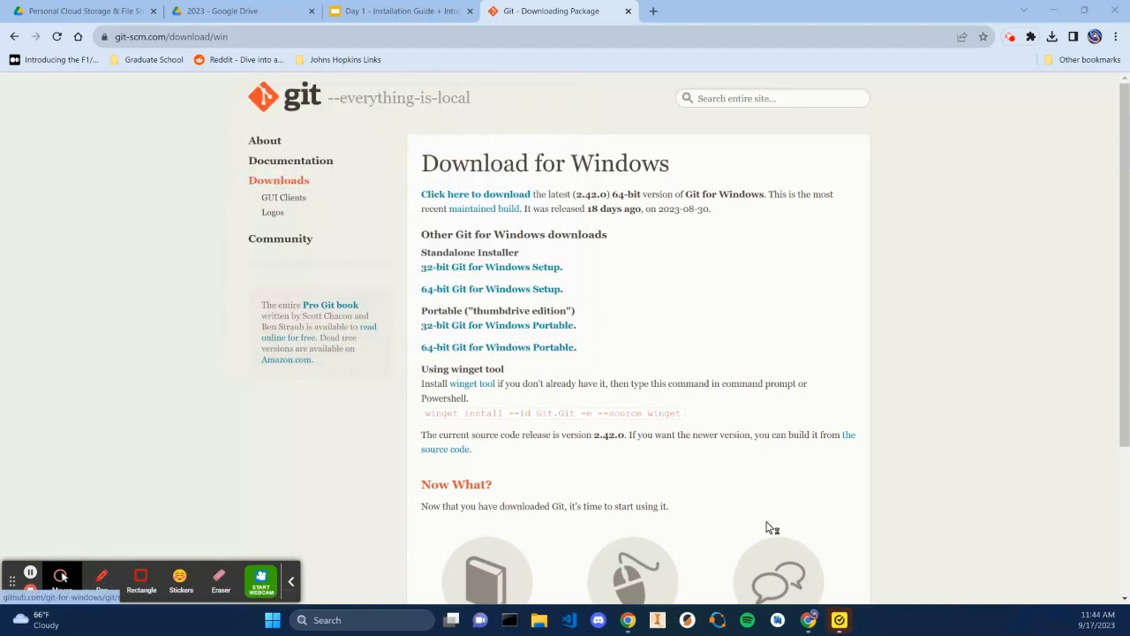
Open Git Bash, enlarge its window, and run git to list the available commands
left_click_drag(1129, 18, 473, 125)
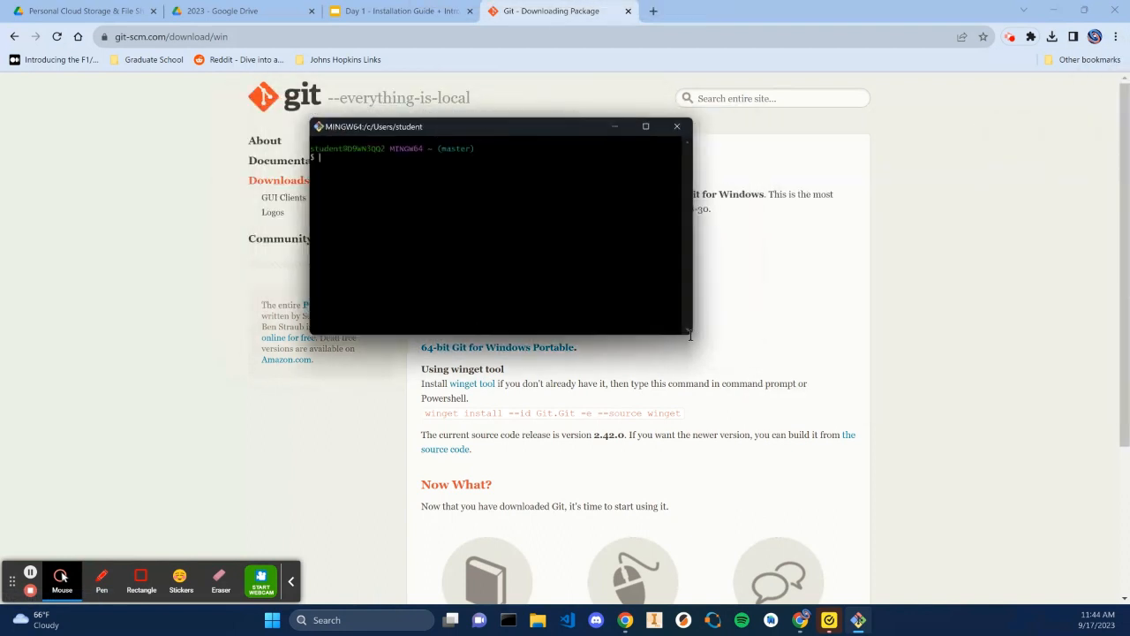
left_click_drag(693, 334, 815, 409)
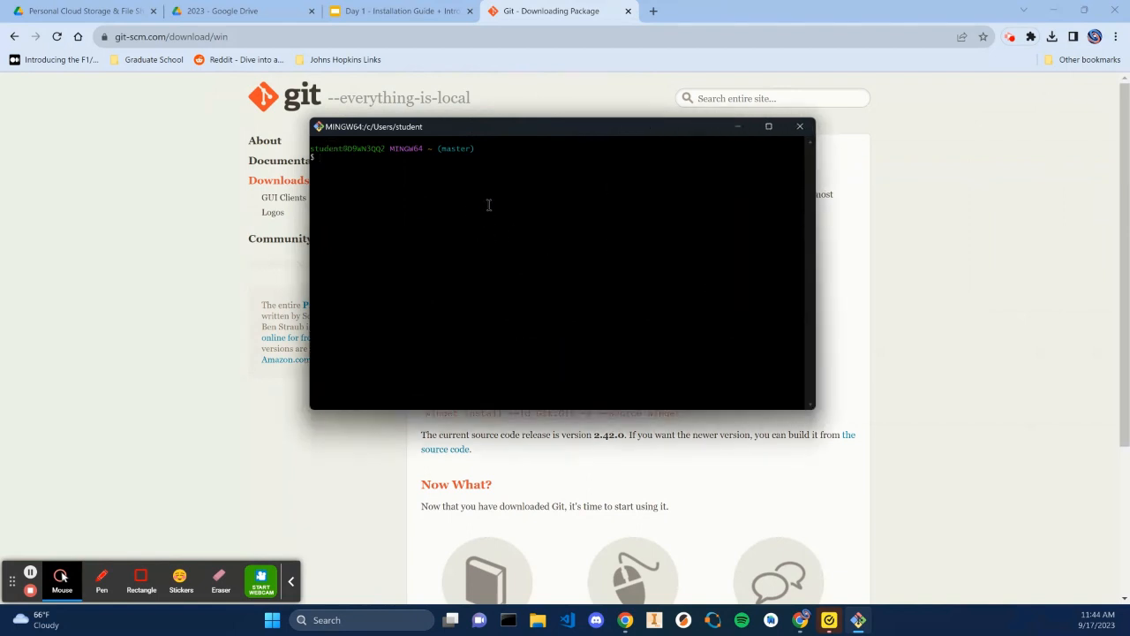
type("git")
key("Return")
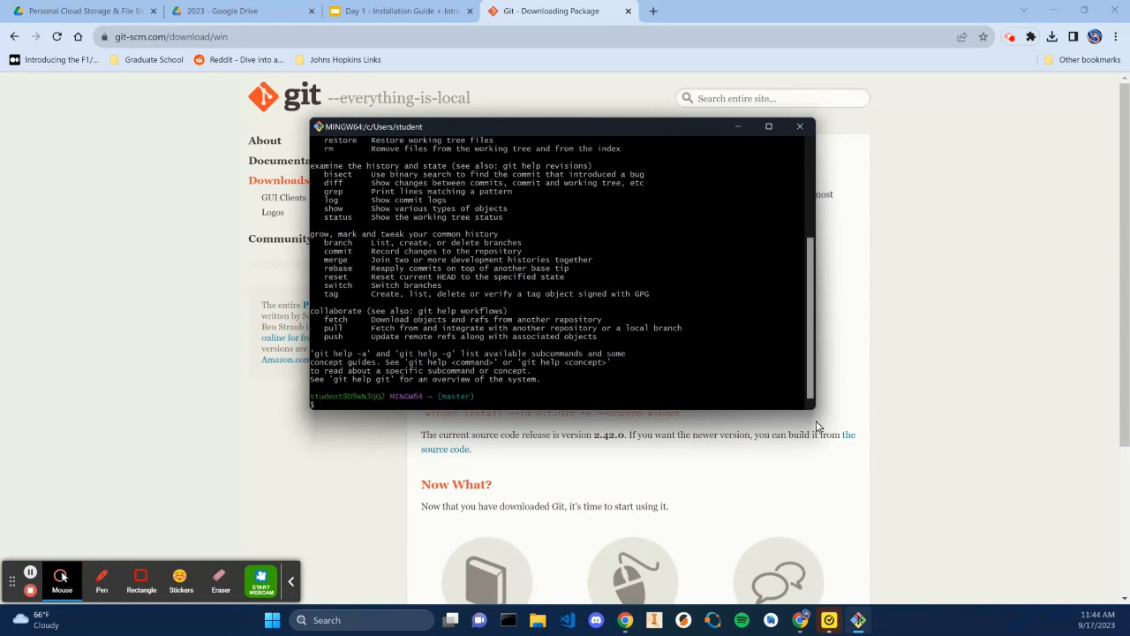
left_click_drag(814, 414, 984, 554)
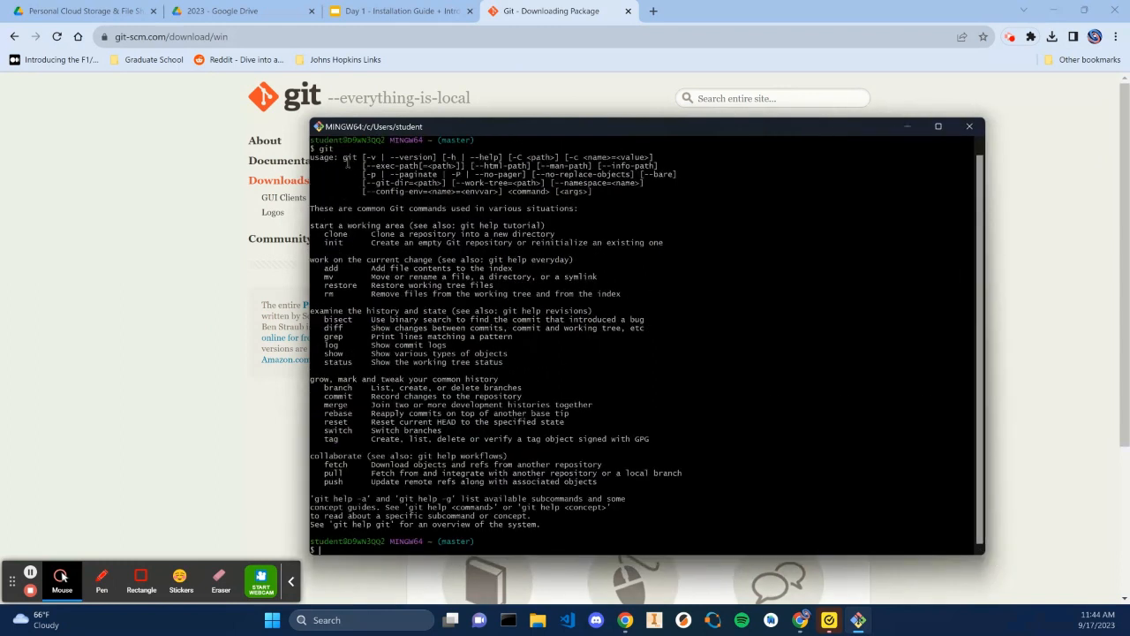
Highlight sections of the git command list to examine the common commands, then close Git Bash
left_click_drag(347, 163, 431, 303)
left_click(430, 302)
left_click_drag(341, 151, 449, 392)
left_click(357, 168)
left_click(447, 390)
left_click_drag(346, 218, 361, 314)
left_click_drag(362, 336, 363, 342)
left_click_drag(336, 395, 336, 448)
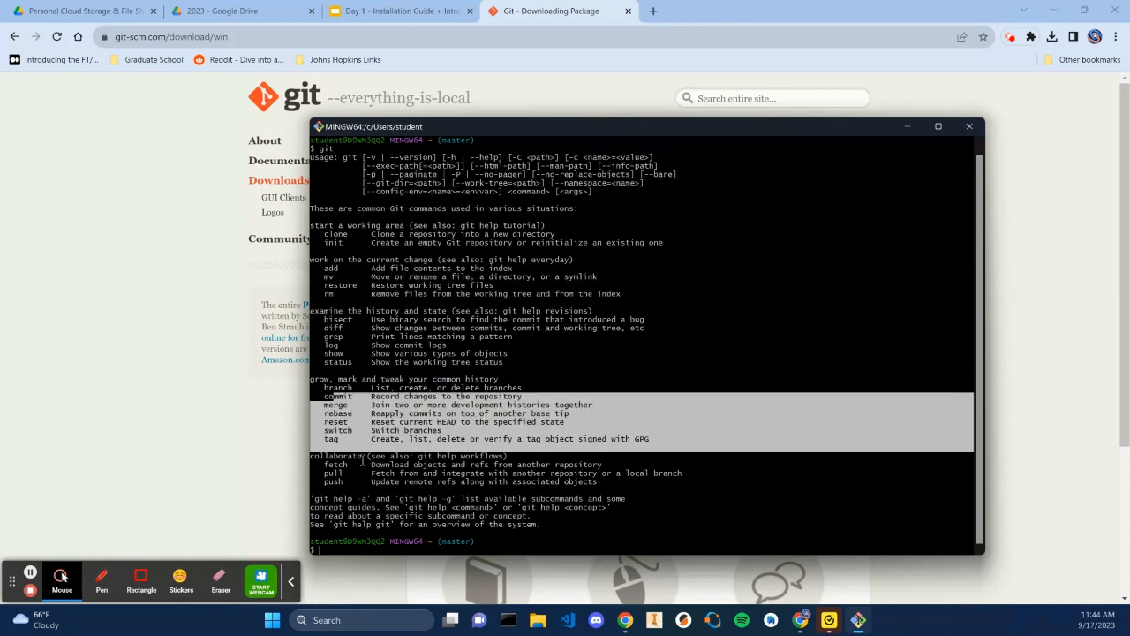
left_click(392, 366)
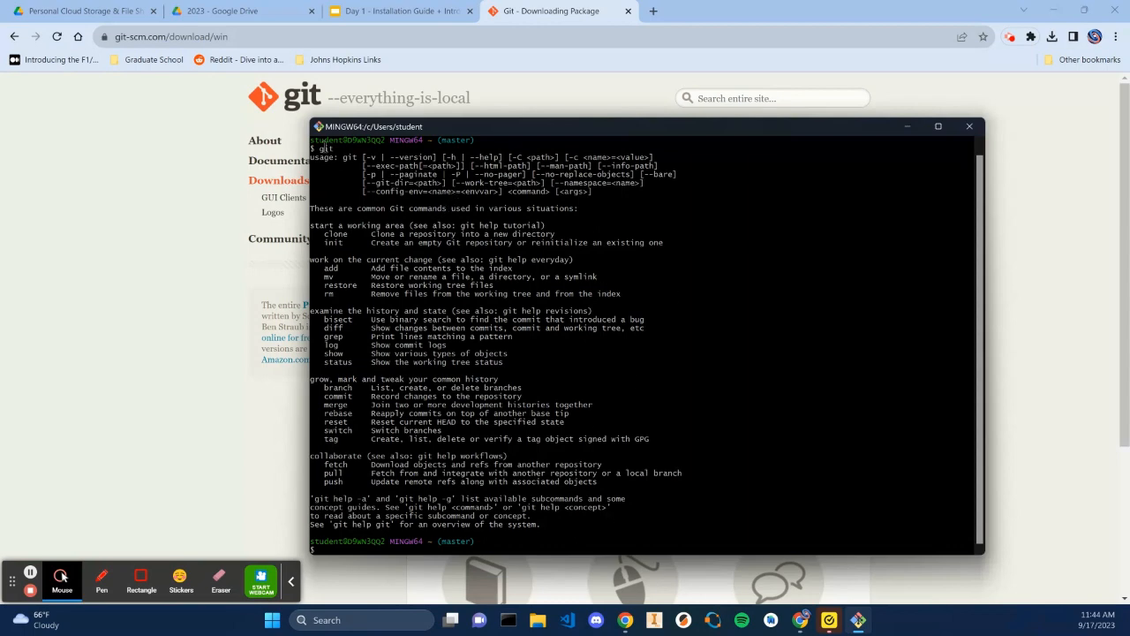
left_click_drag(325, 147, 443, 423)
left_click(444, 421)
left_click(969, 126)
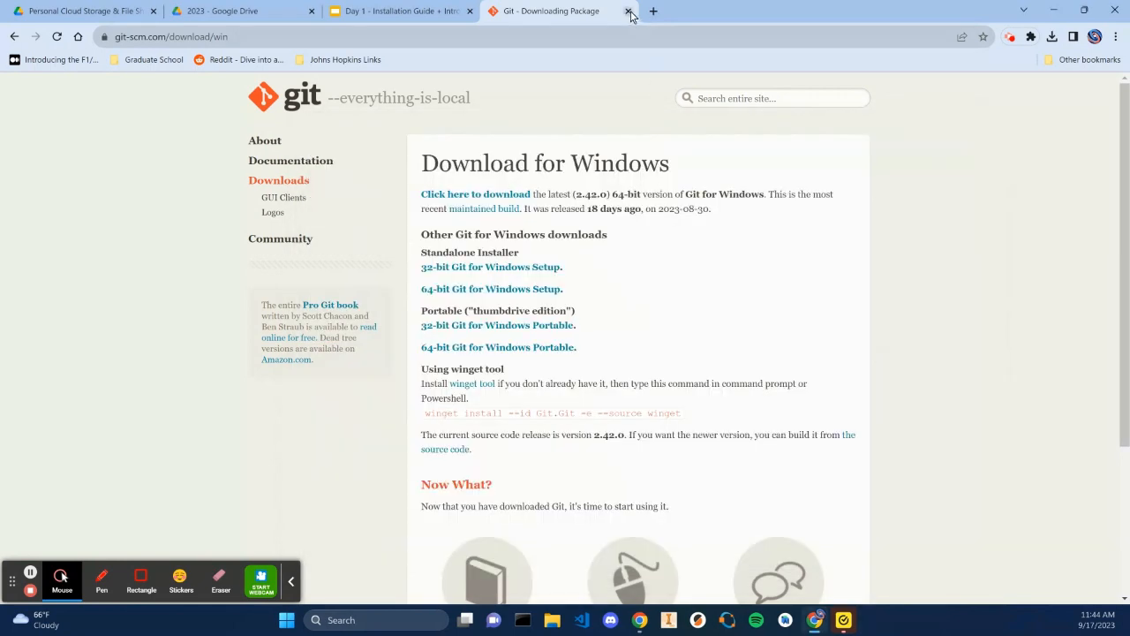
Close the Git download tab and prefix slide 9's title with (Optional)
left_click(628, 12)
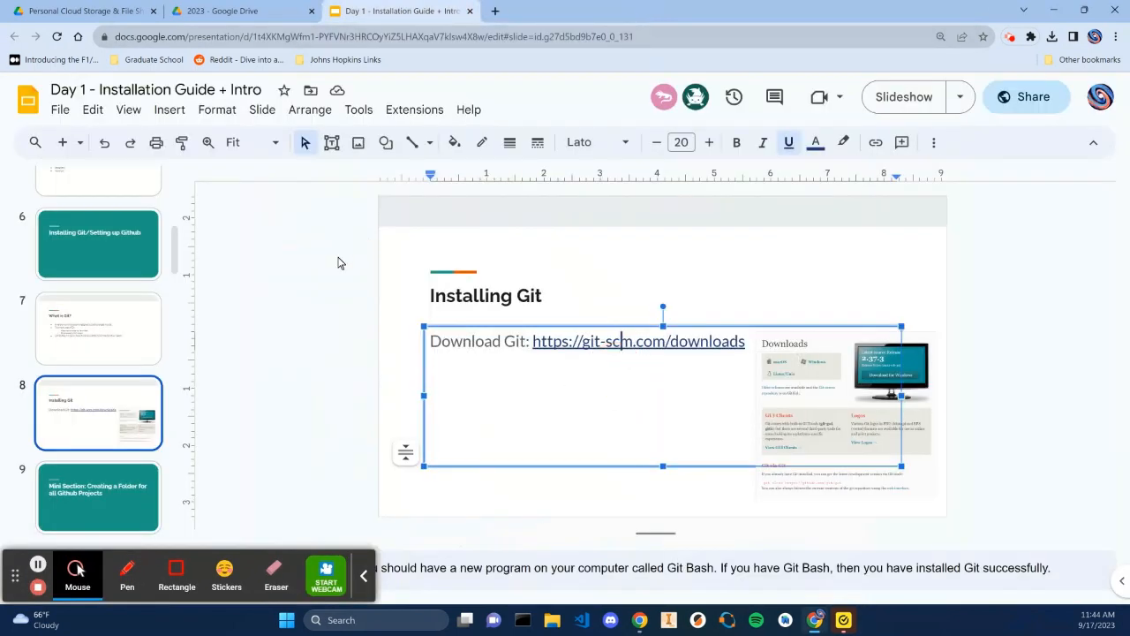
scroll(181, 292, "down", 3)
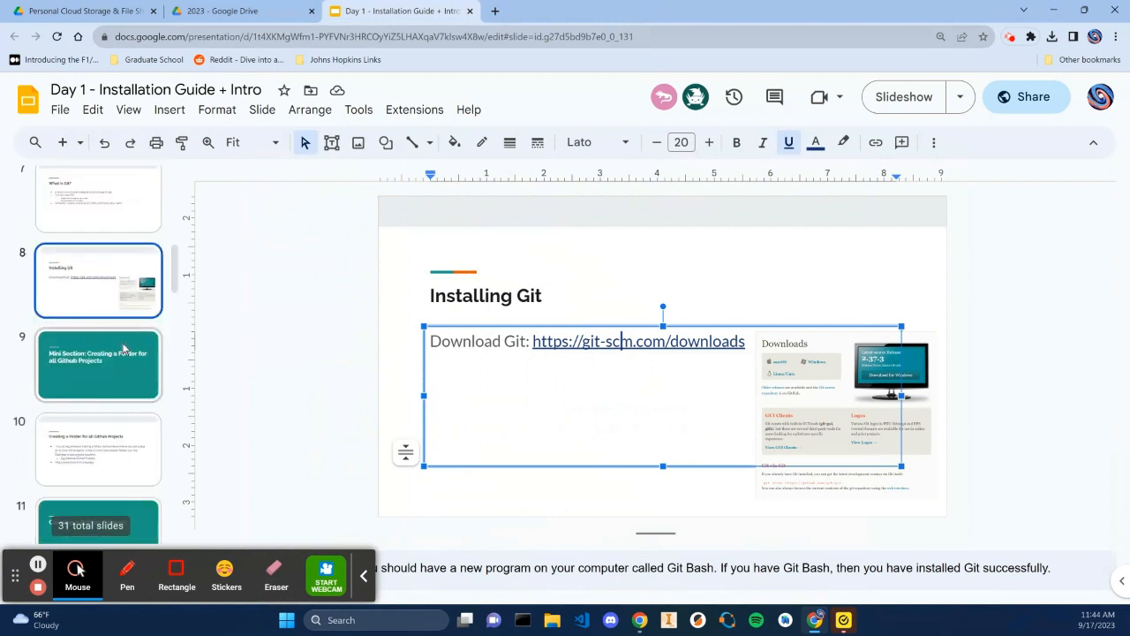
left_click(135, 359)
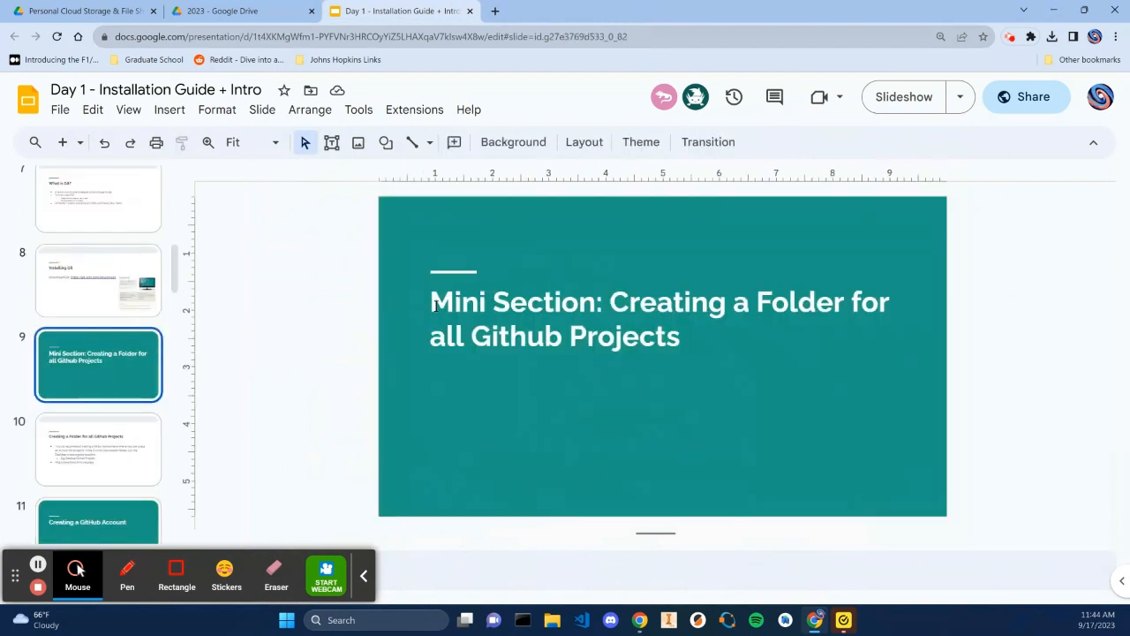
left_click(435, 305)
type("(Optional)")
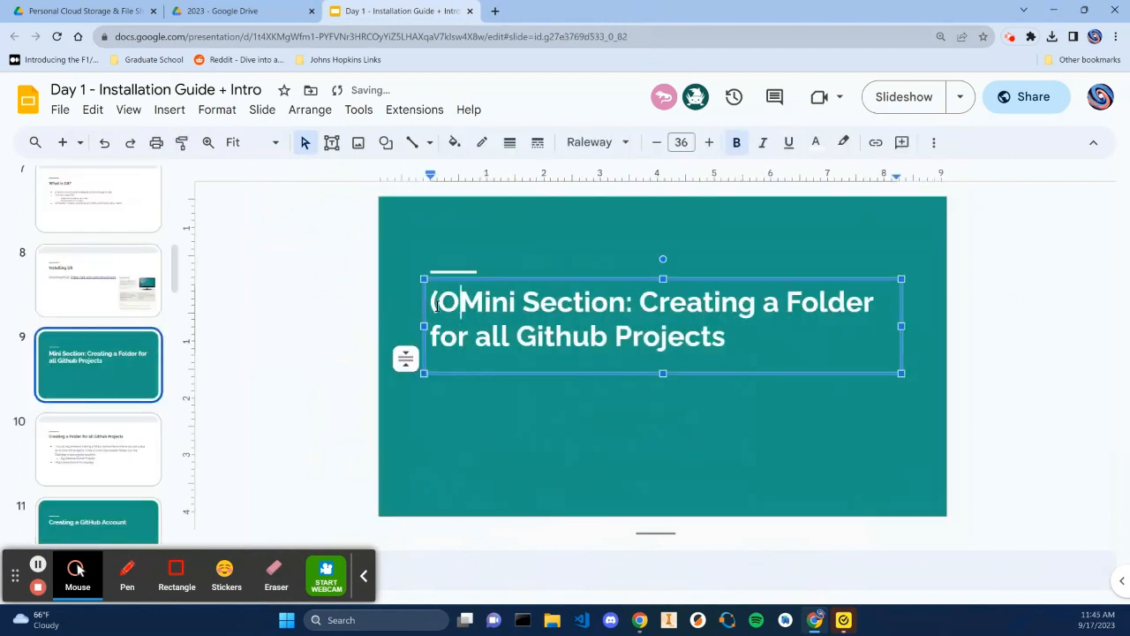
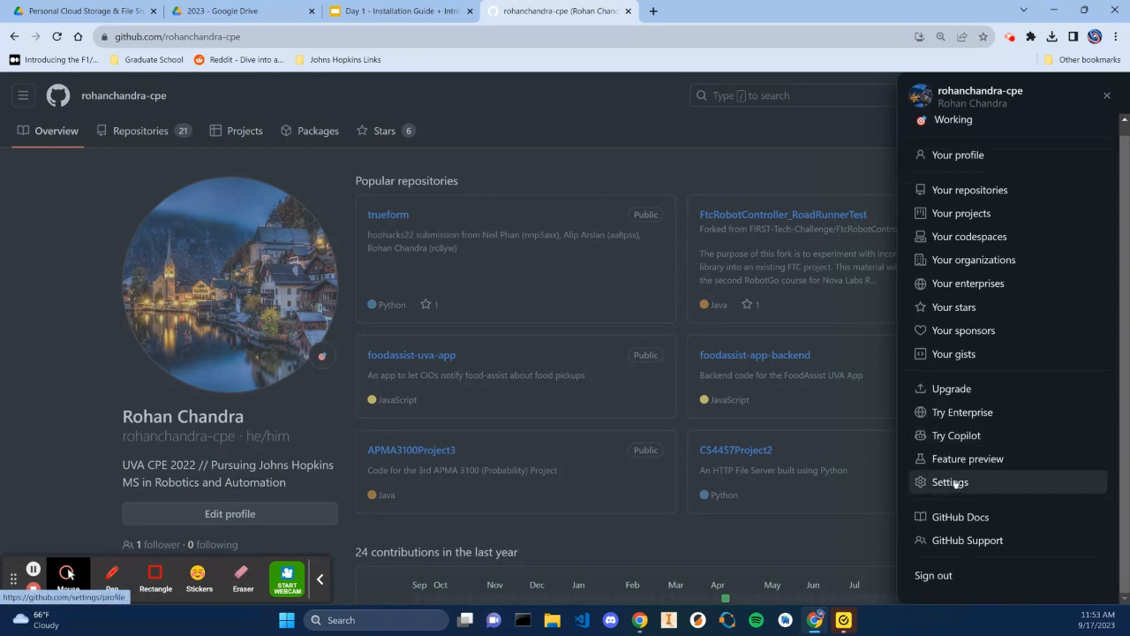
Open the classic personal access tokens page from the account's developer settings
left_click(949, 483)
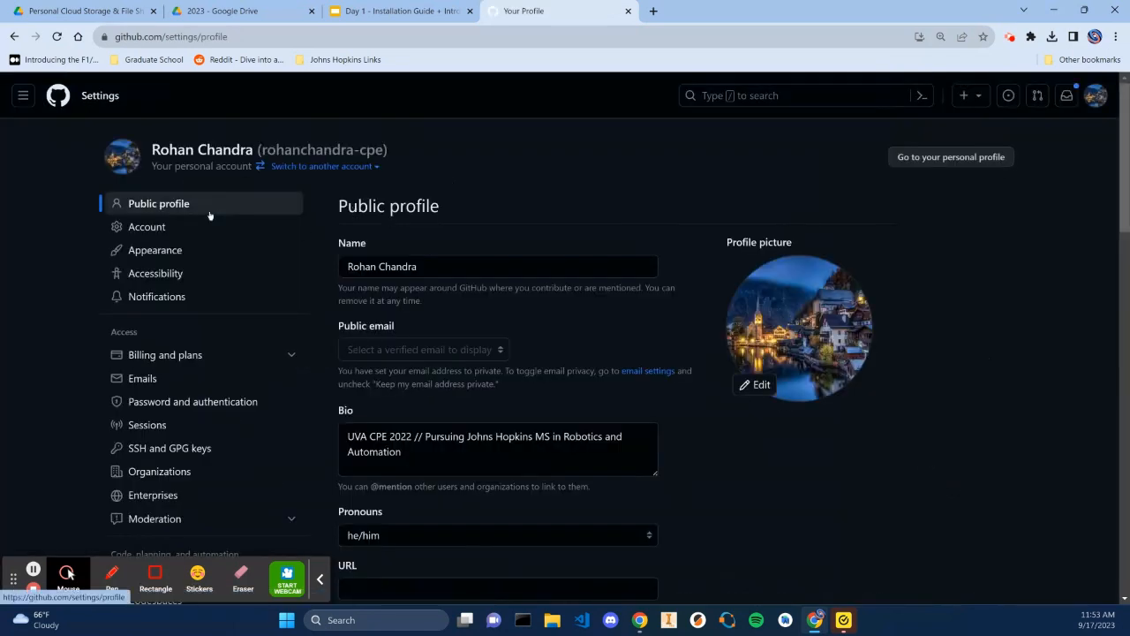
scroll(208, 215, "down", 3)
scroll(209, 216, "down", 3)
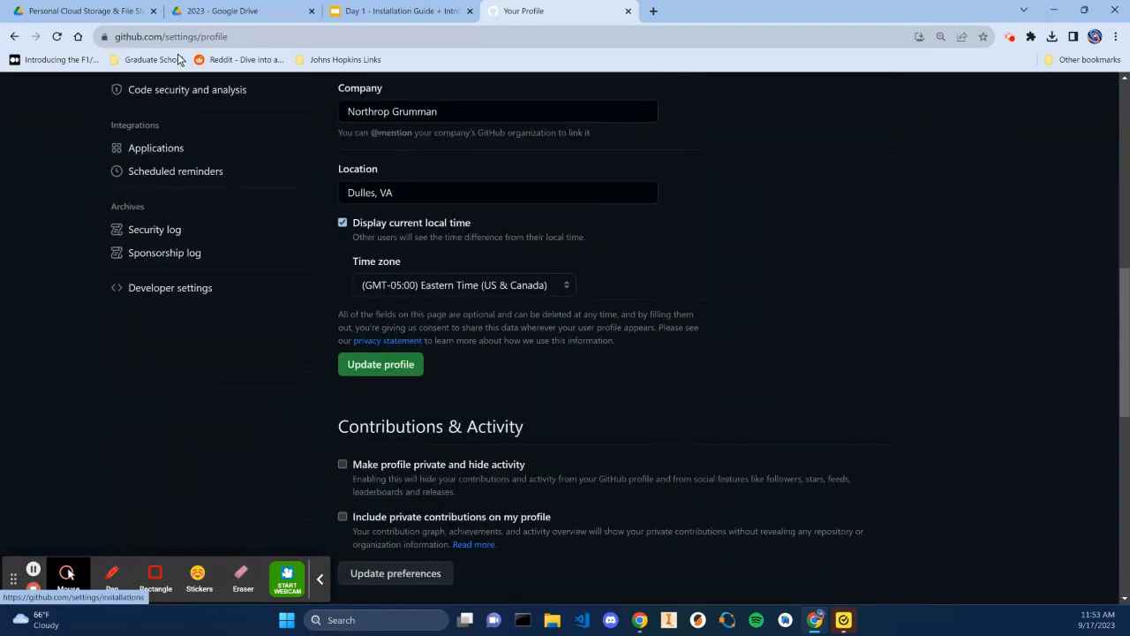
left_click(189, 292)
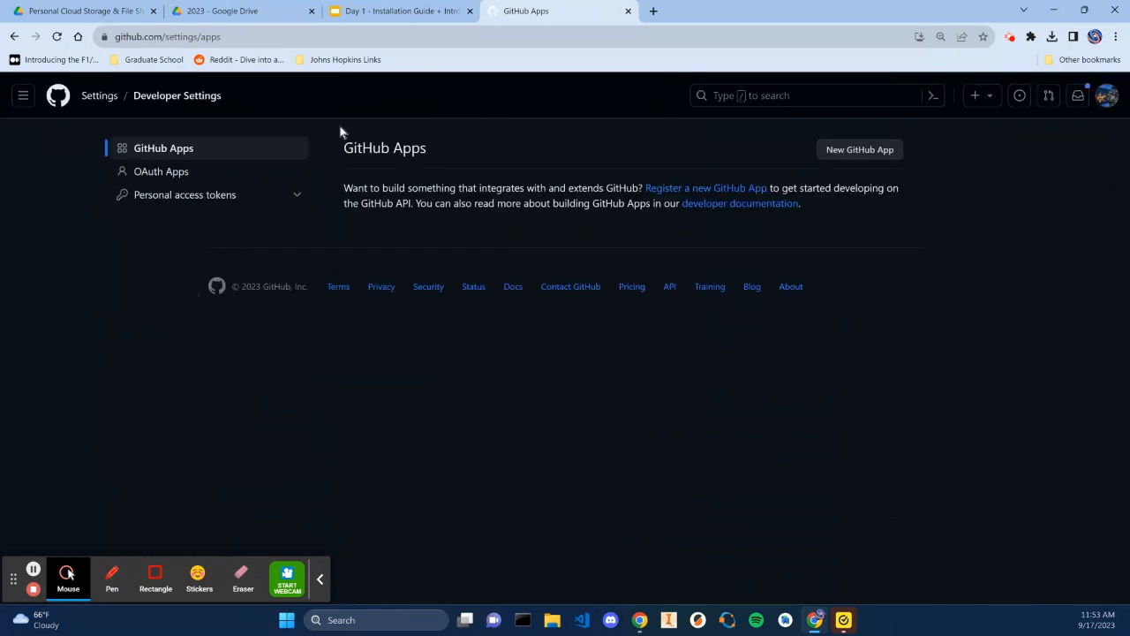
left_click(201, 201)
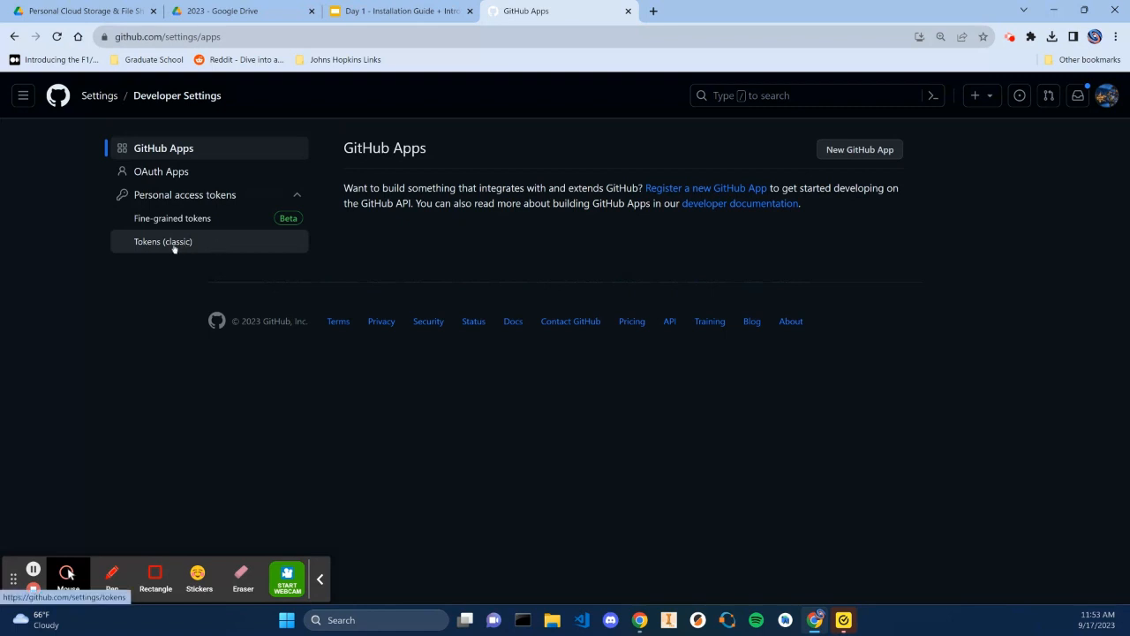
left_click(195, 246)
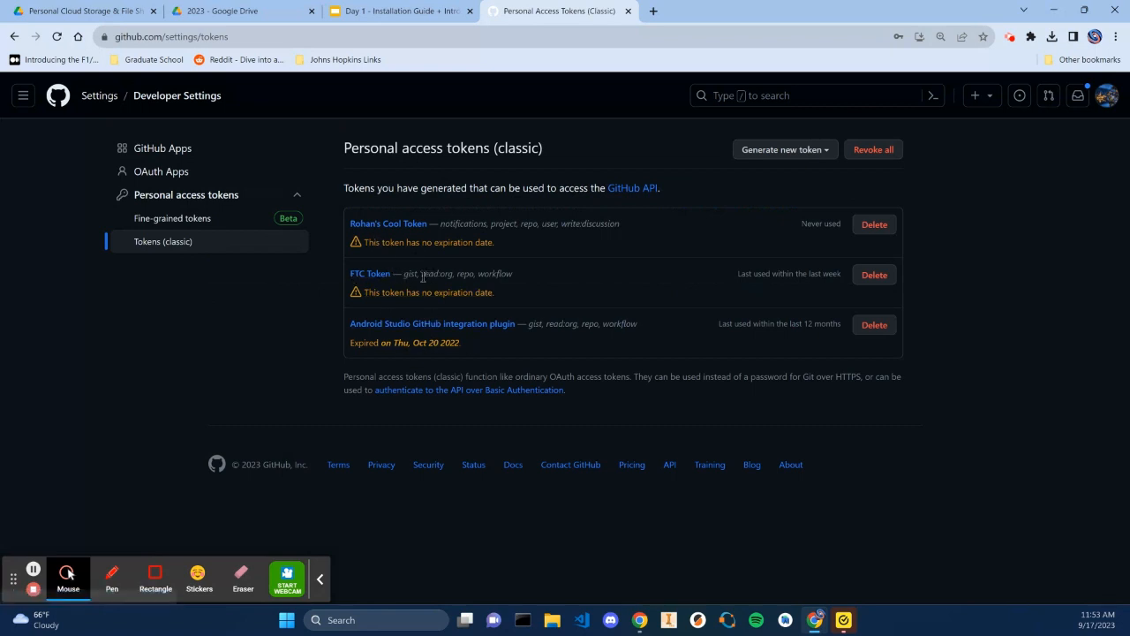
Delete the never-used classic token at the top of the token list
left_click_drag(420, 275, 478, 279)
left_click(481, 280)
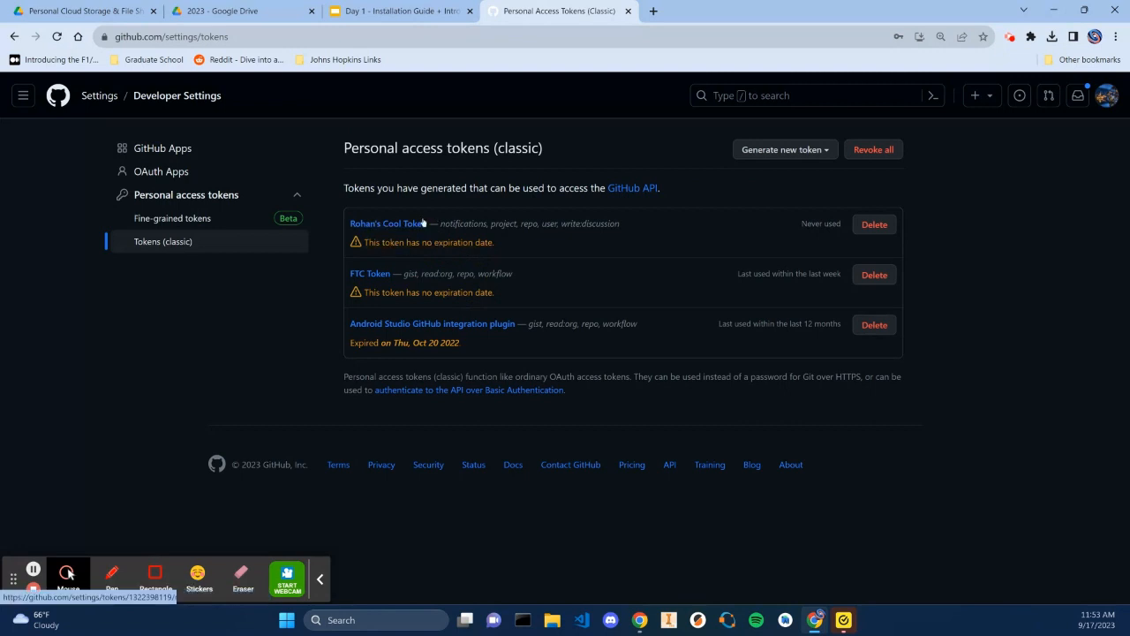
left_click(874, 225)
left_click(551, 283)
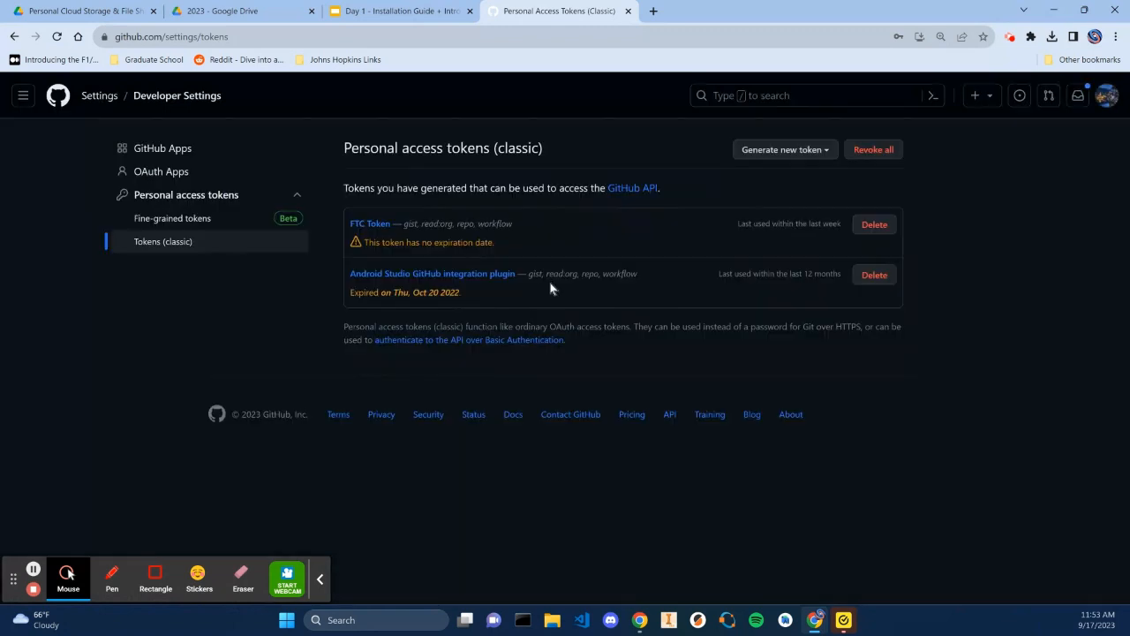
Generate a new classic token and enter a note of the owner's first name followed by "'s 2nd Cool Token"
left_click(801, 147)
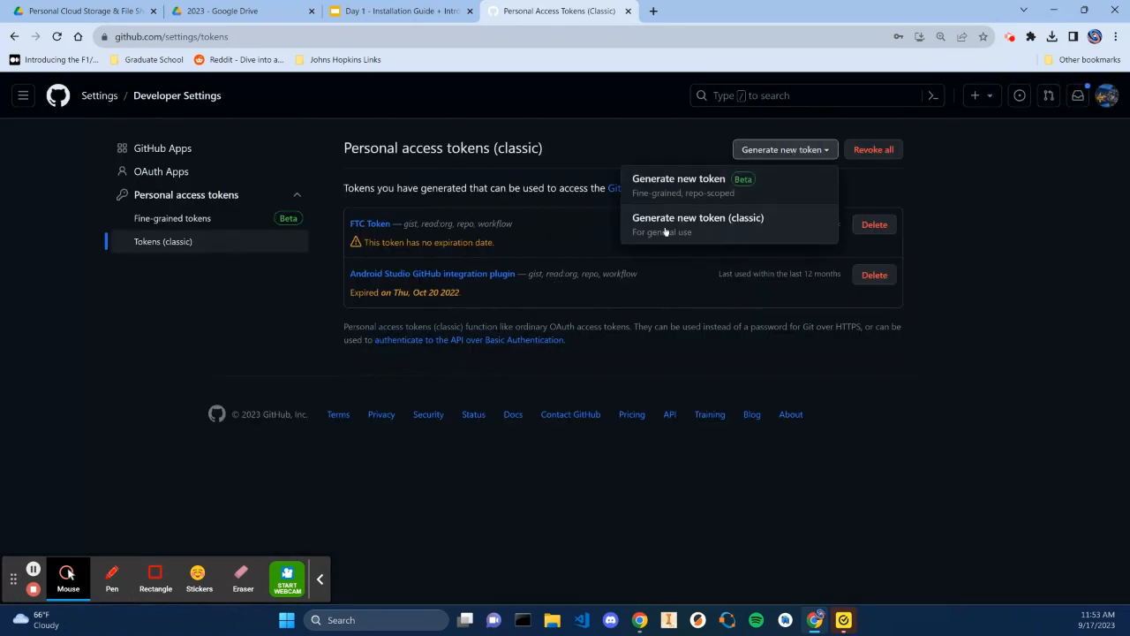
left_click(732, 228)
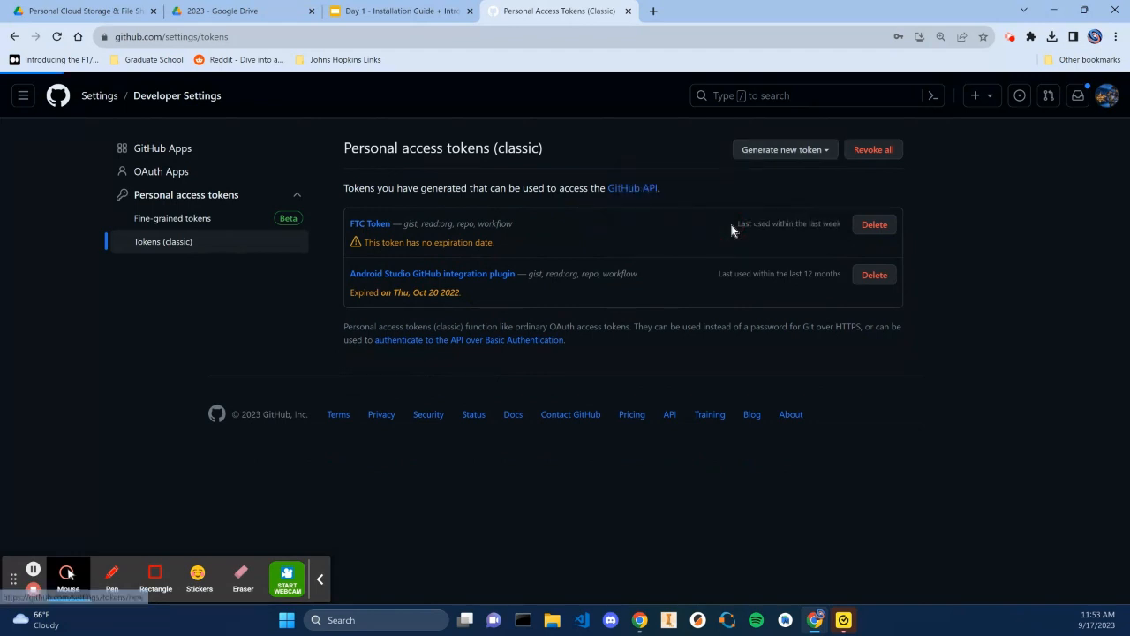
left_click(513, 256)
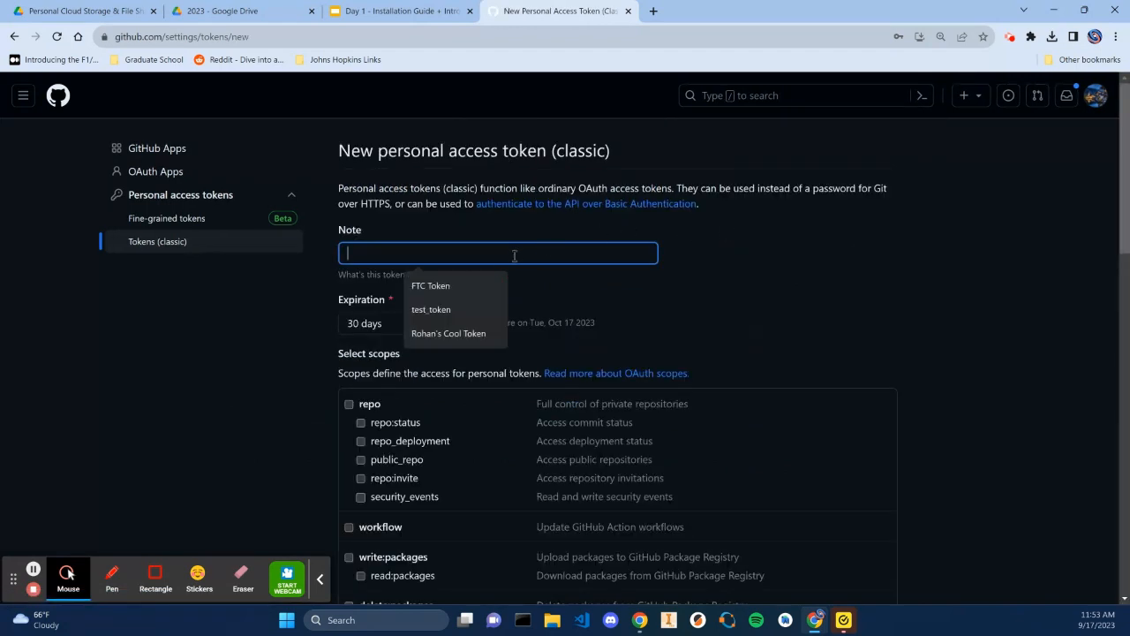
type("Rohan;s")
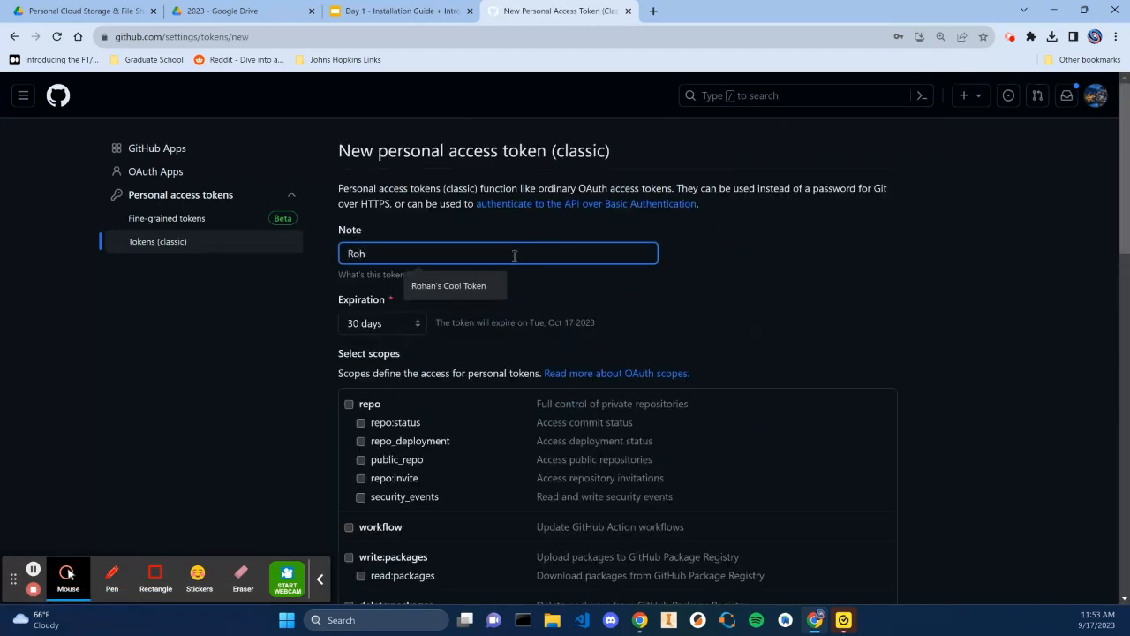
key("BackSpace")
key("BackSpace")
type("'s 2nd Cool To")
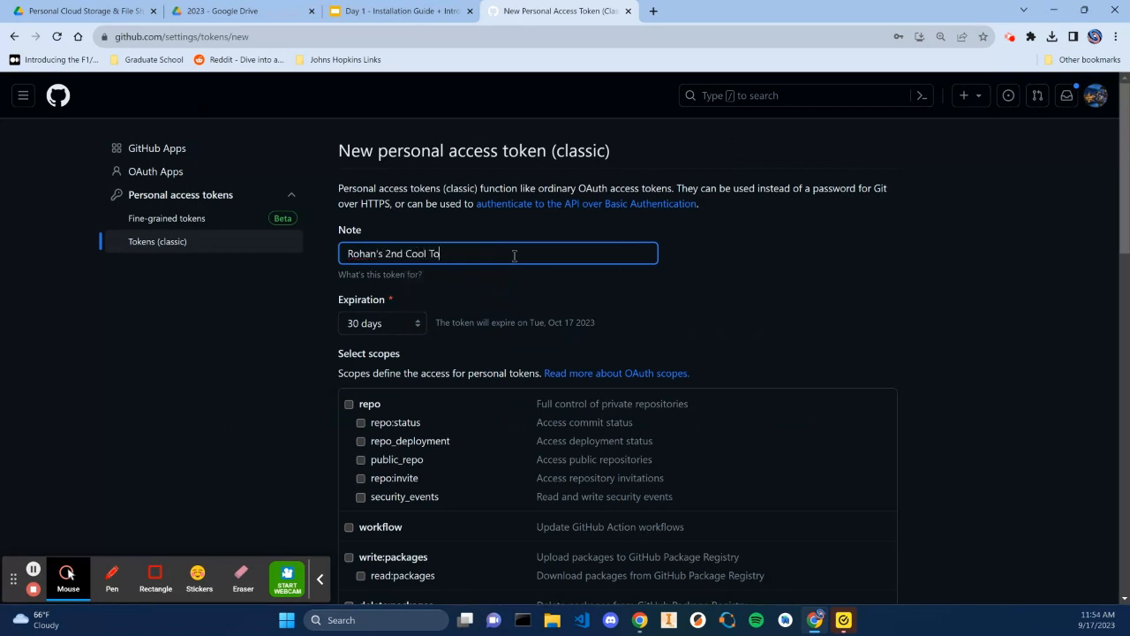
type("ken")
Set the token's expiration to No expiration
left_click(419, 324)
left_click(419, 411)
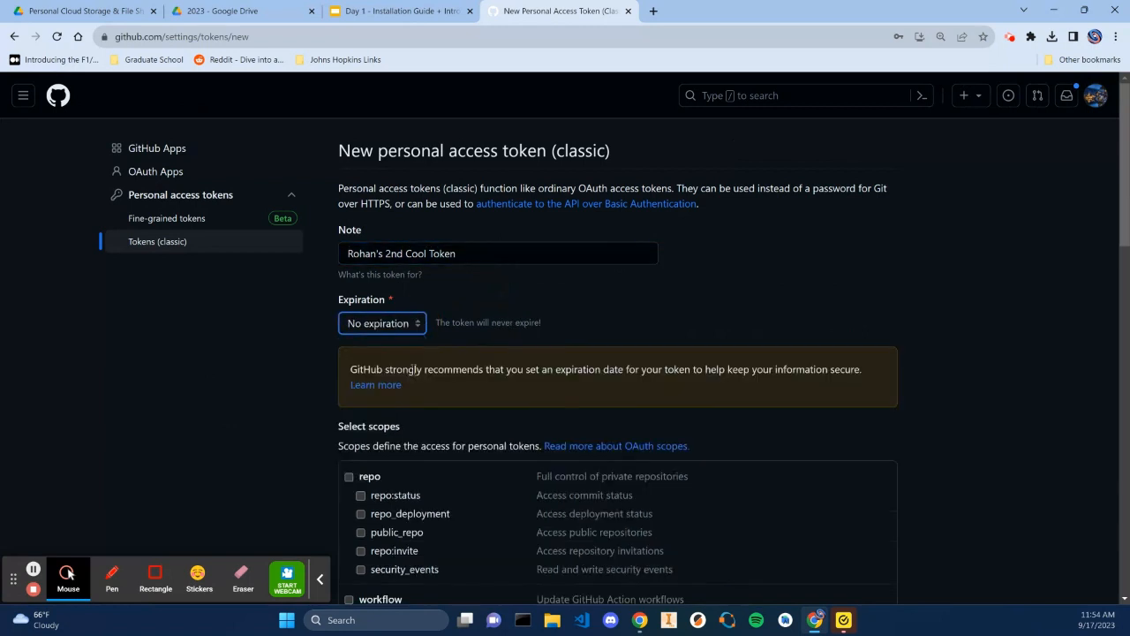
left_click(387, 324)
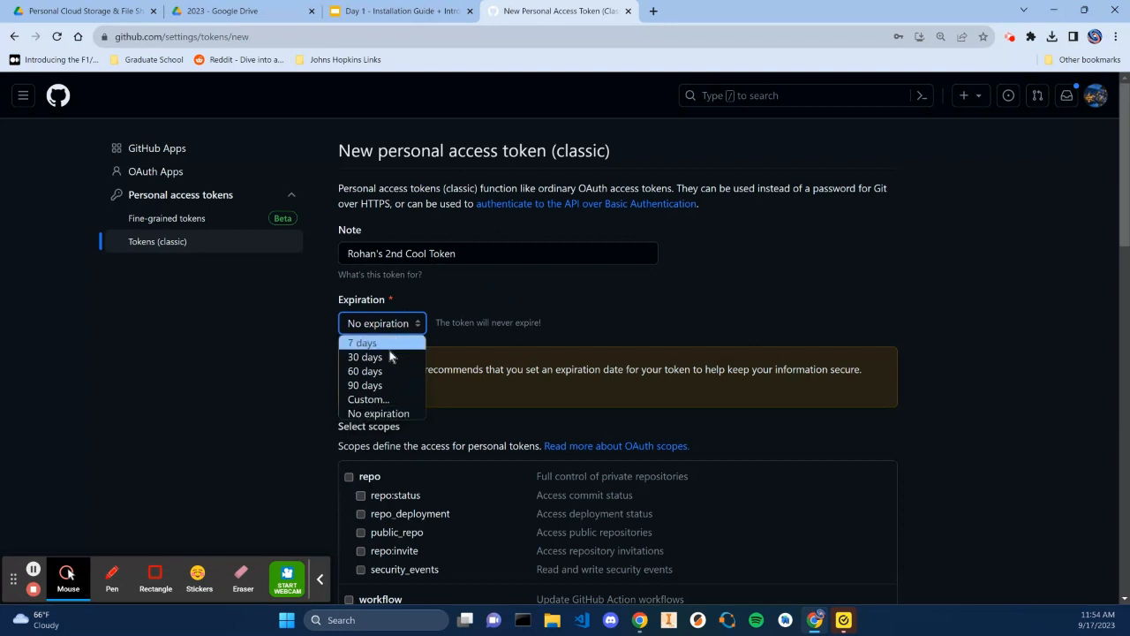
left_click(392, 356)
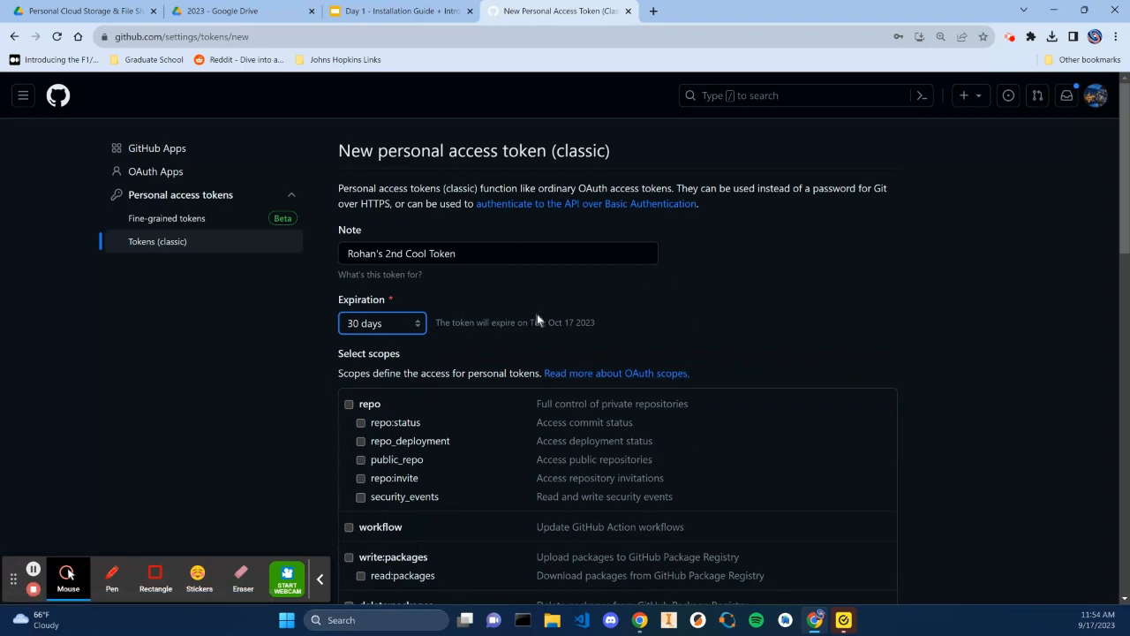
left_click(415, 325)
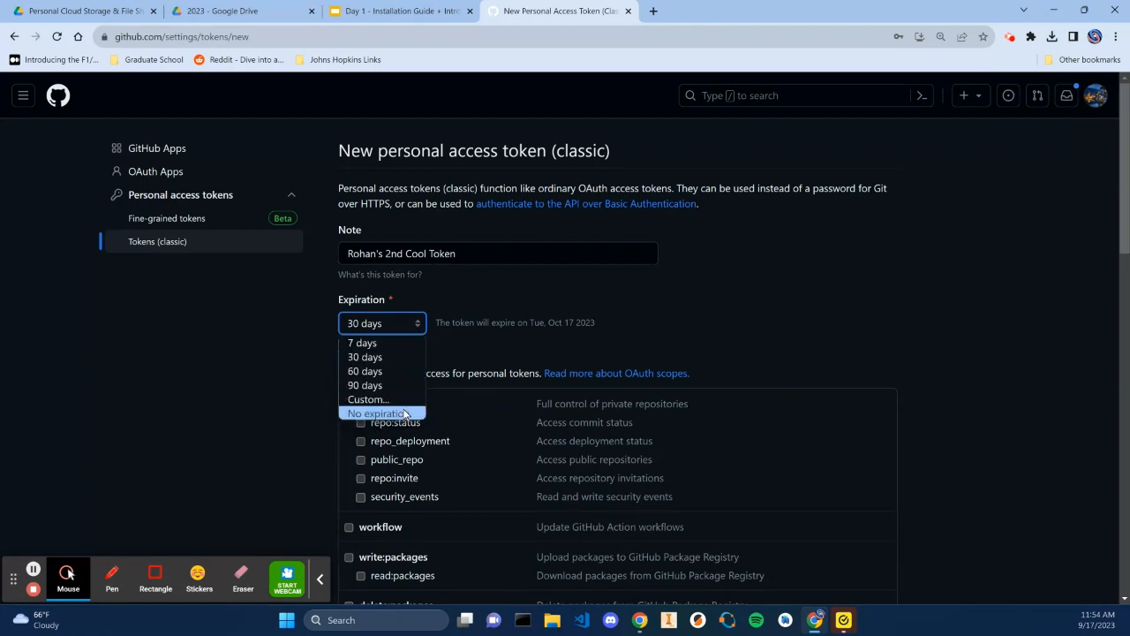
left_click(404, 414)
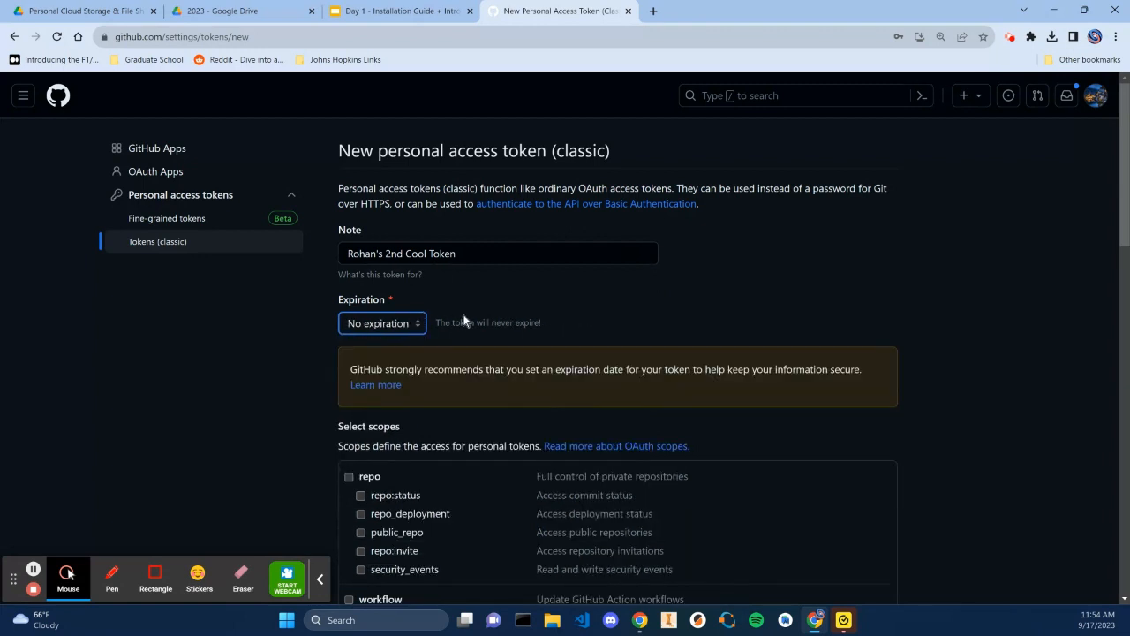
Select the repo, workflow, write:packages, delete:packages, admin:org and admin:public_key scopes
scroll(429, 325, "down", 4)
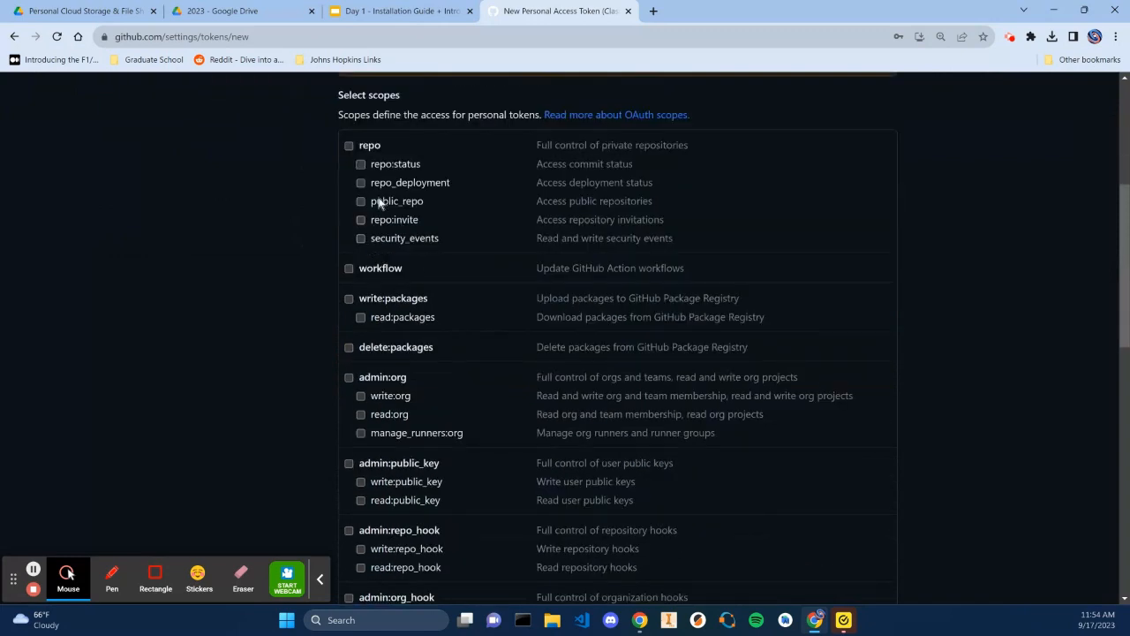
left_click(349, 145)
left_click(349, 268)
left_click(349, 298)
left_click(349, 347)
left_click(349, 378)
left_click(349, 462)
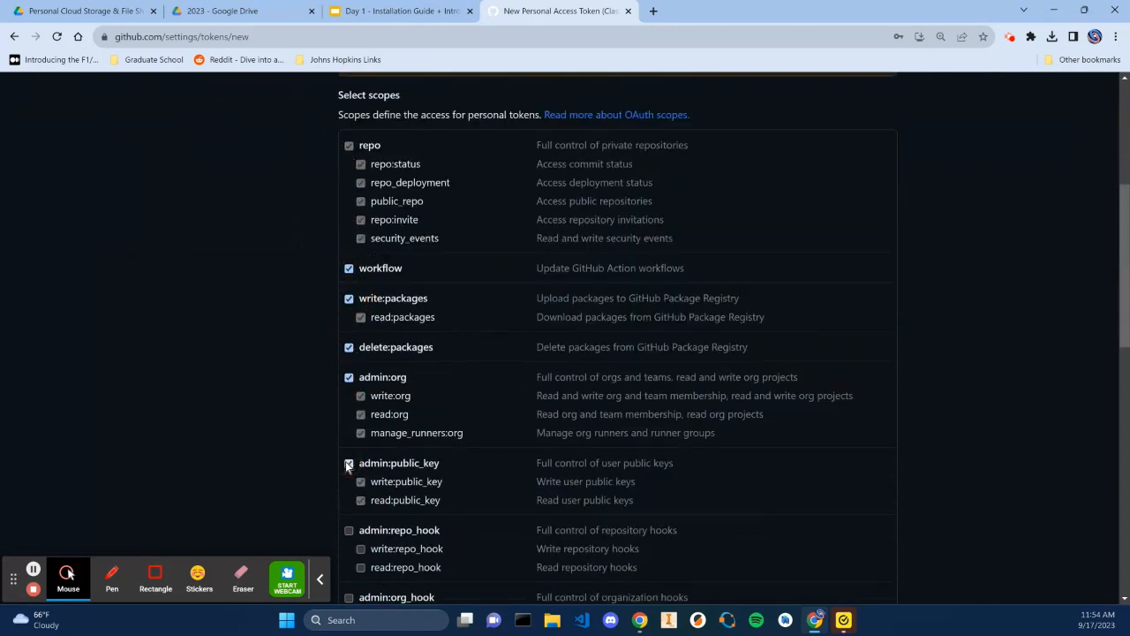
Select the admin:repo_hook, admin:org_hook, gist, notifications, user, delete_repo, write:discussion and admin:enterprise scopes
scroll(347, 466, "down", 4)
left_click(347, 266)
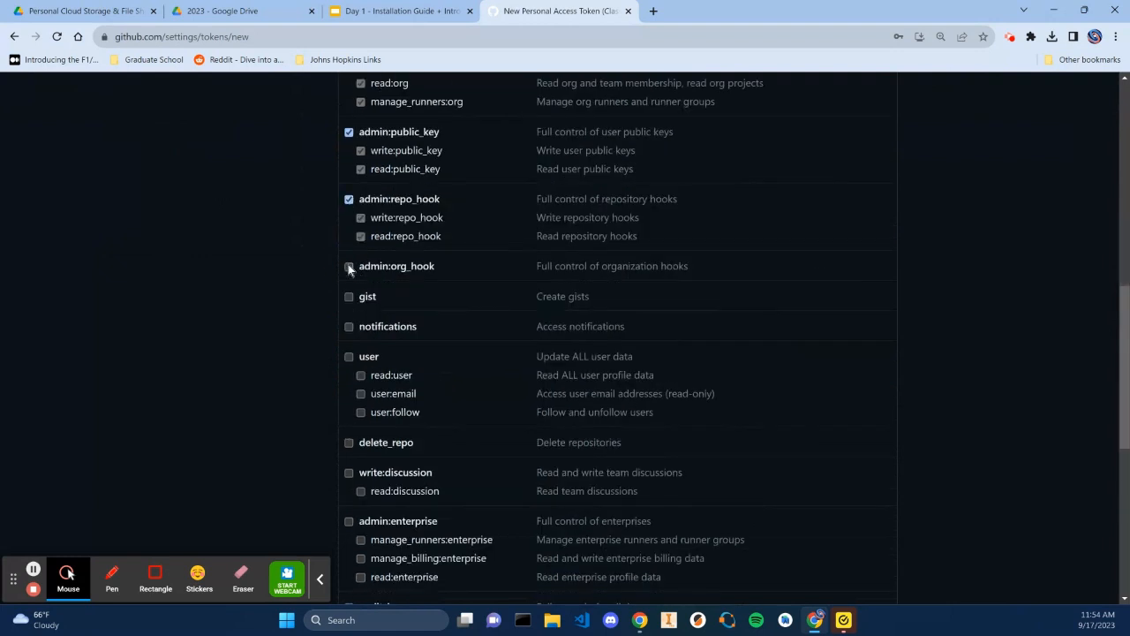
left_click(349, 296)
left_click(351, 328)
left_click(348, 442)
left_click(349, 473)
left_click(349, 521)
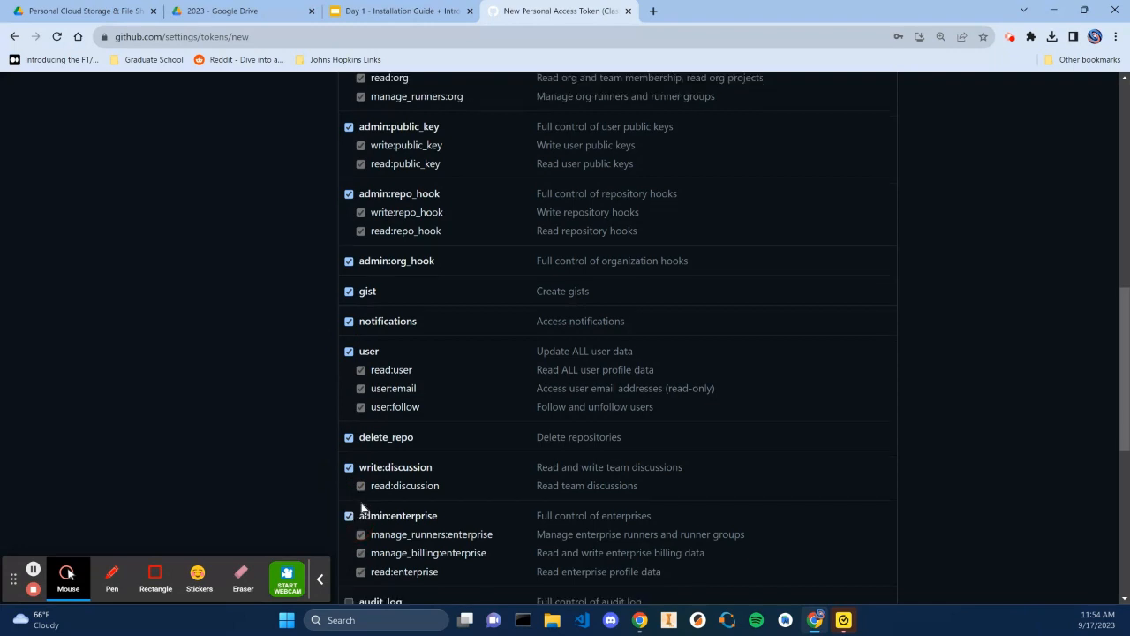
Select the codespace, copilot, project, admin:gpg_key and admin:ssh_signing_key scopes and generate the token
scroll(361, 507, "down", 5)
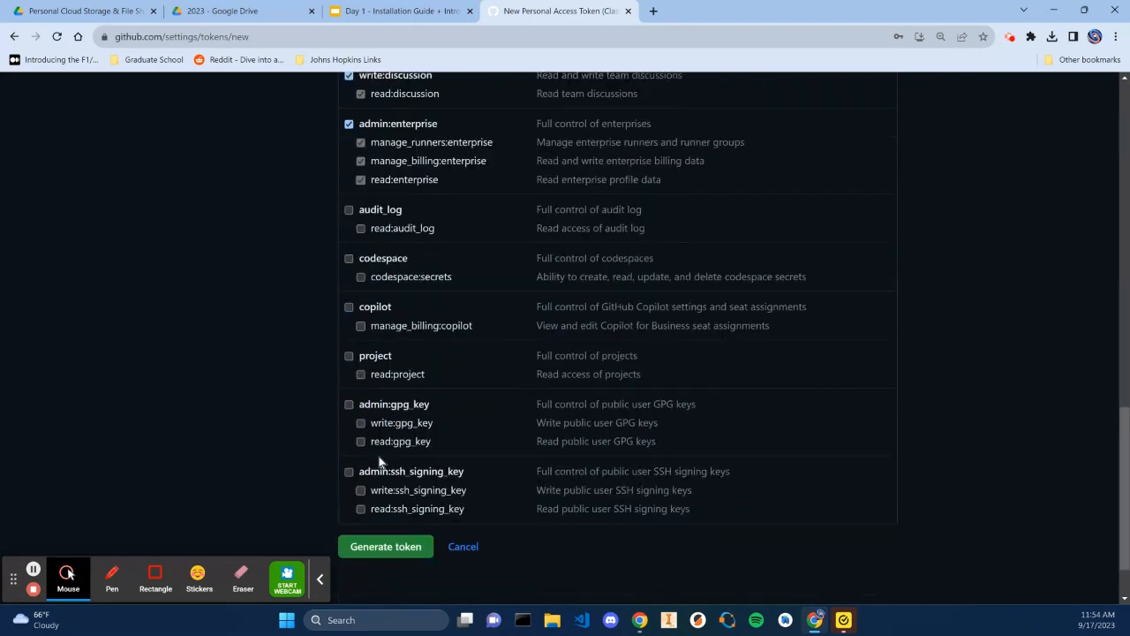
left_click(349, 258)
left_click(349, 306)
left_click(349, 405)
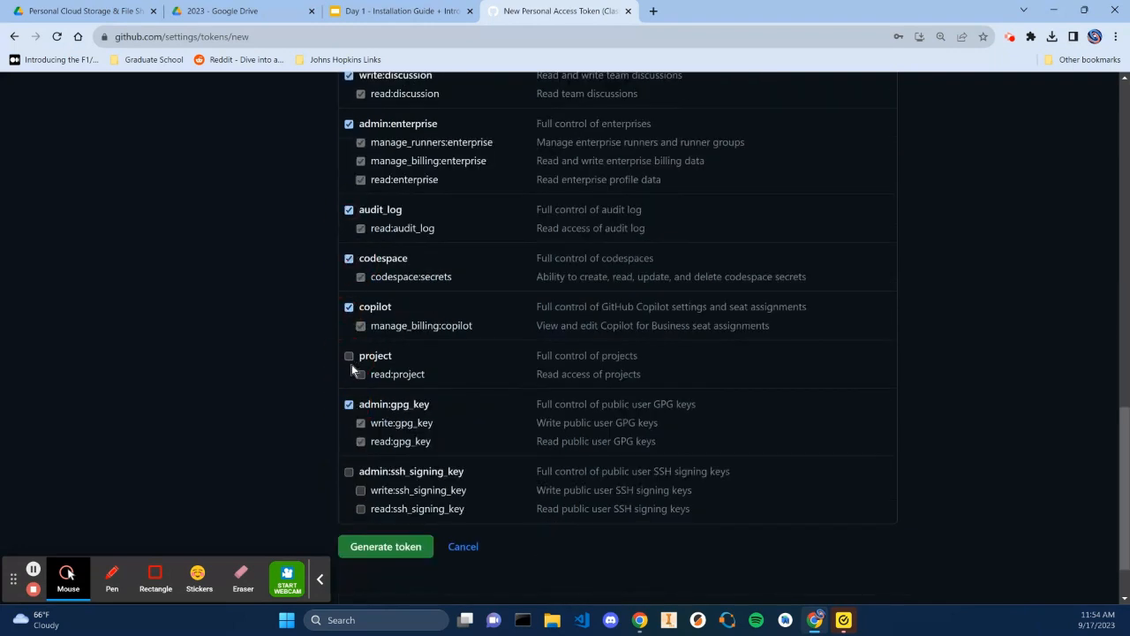
left_click(349, 356)
left_click(348, 471)
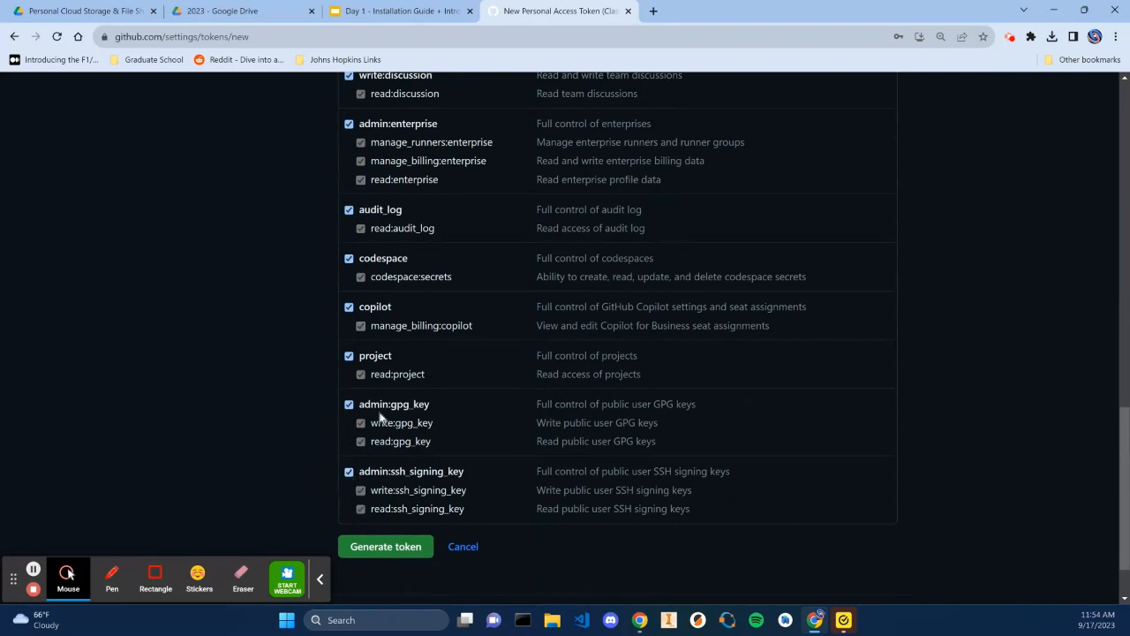
left_click(404, 550)
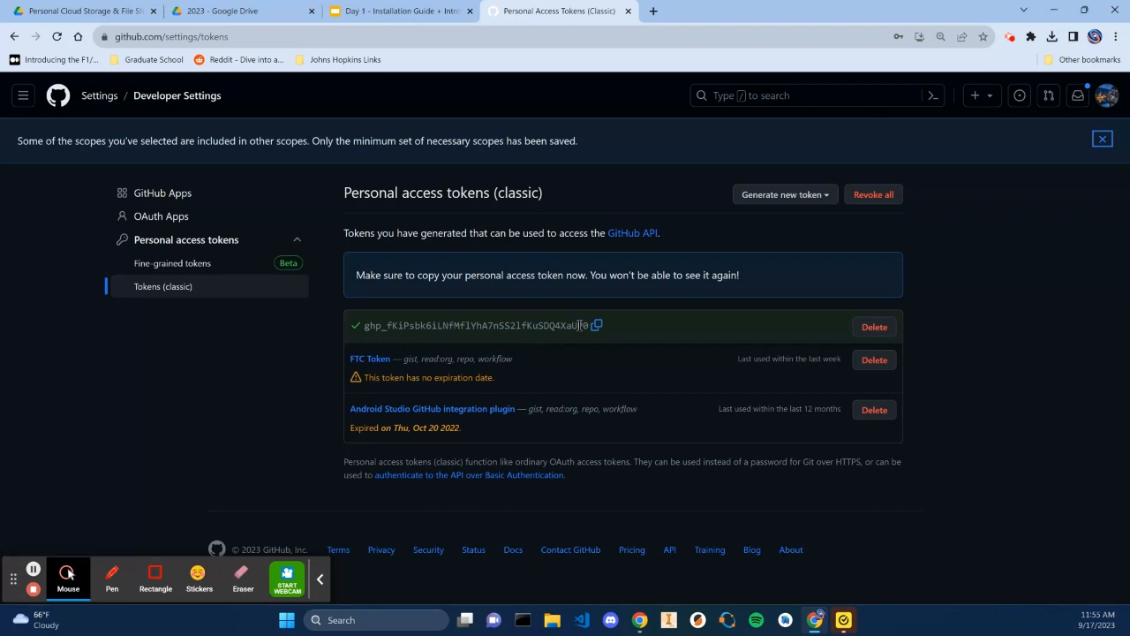
Copy the new personal access token into a Notepad window and minimize Notepad
key("super")
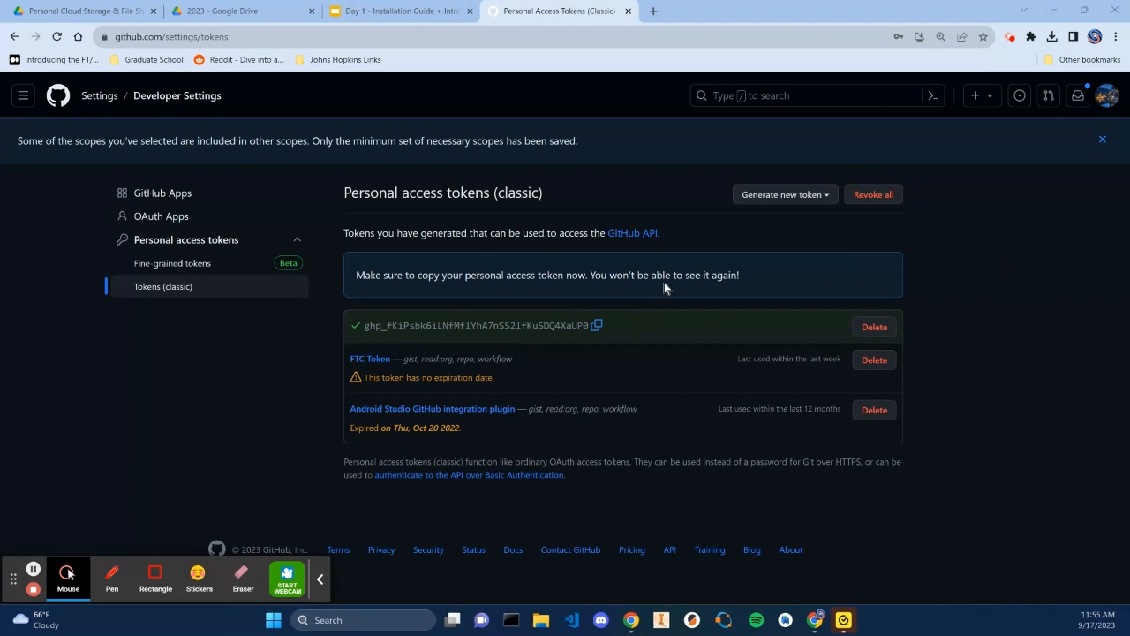
left_click(593, 327)
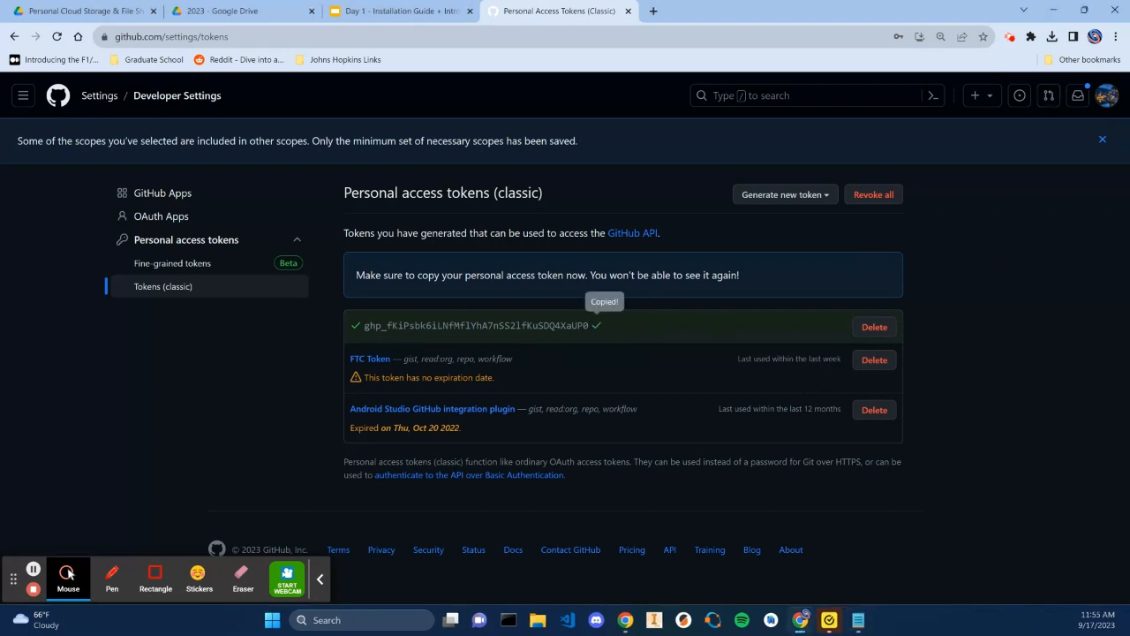
key("alt+Tab")
left_click_drag(1129, 177, 423, 116)
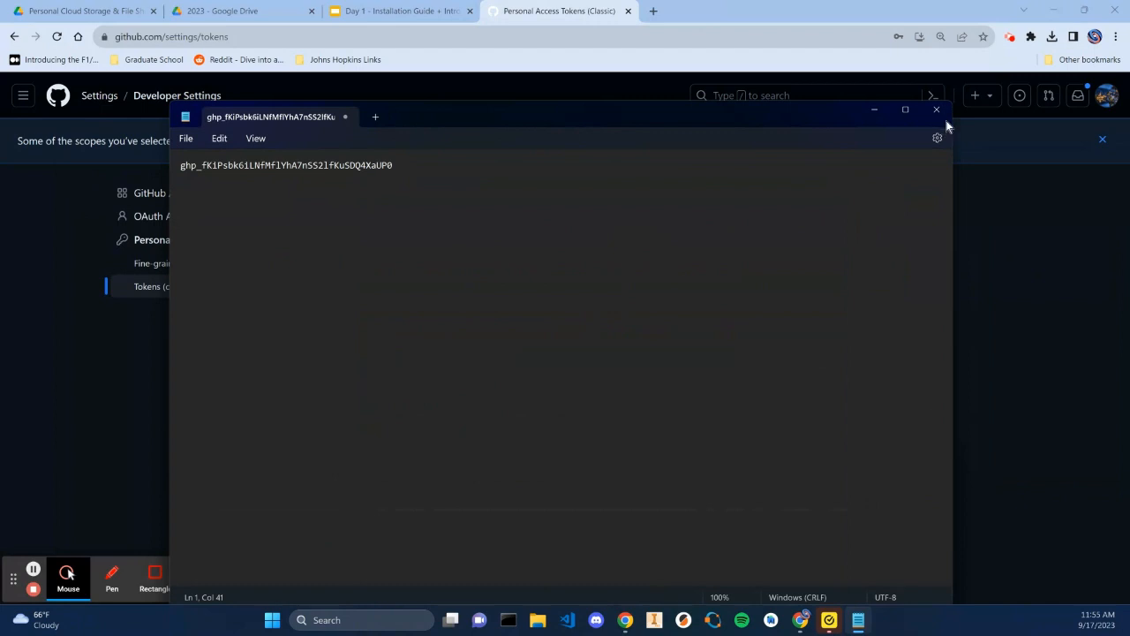
left_click_drag(952, 106, 824, 309)
left_click_drag(697, 331, 738, 174)
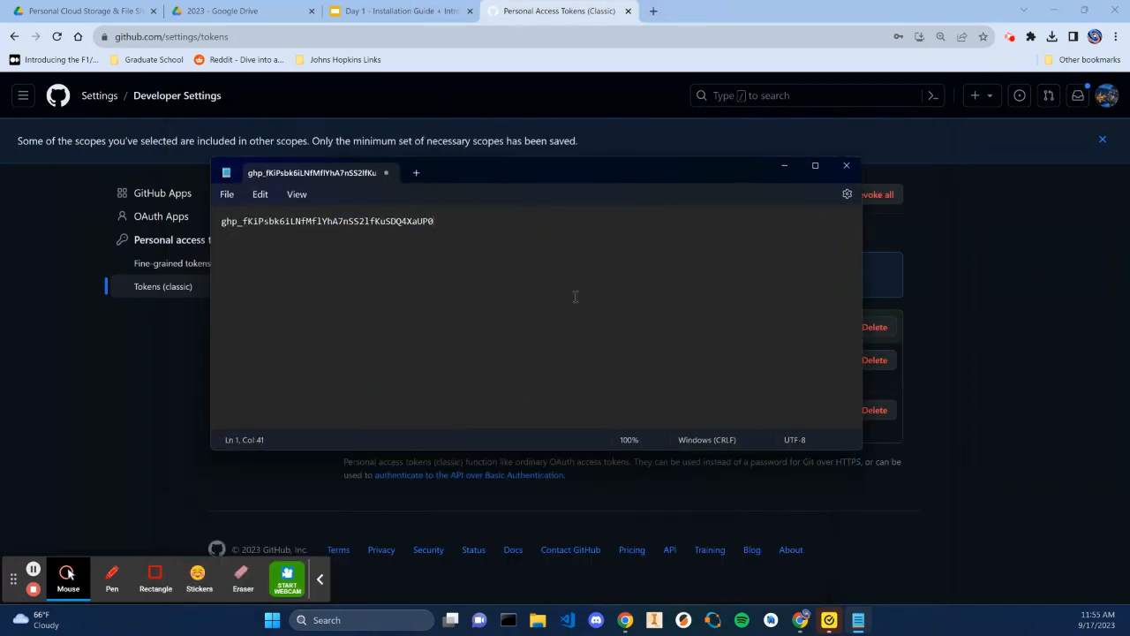
left_click(784, 165)
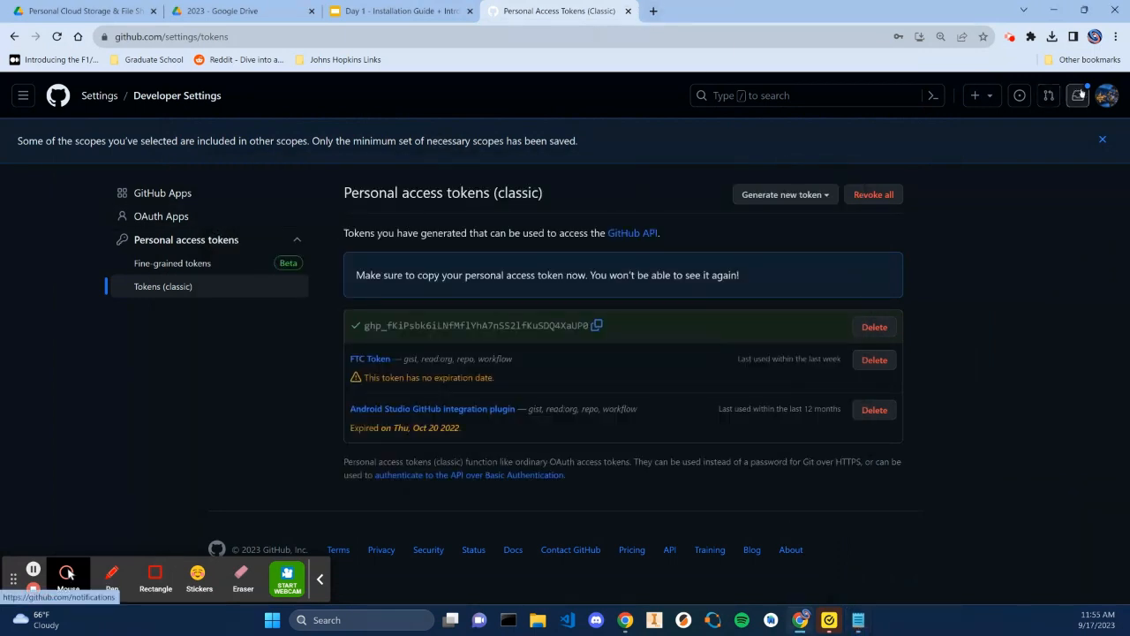
Reopen the classic personal access tokens list through settings to review the new token's scopes
left_click(1108, 95)
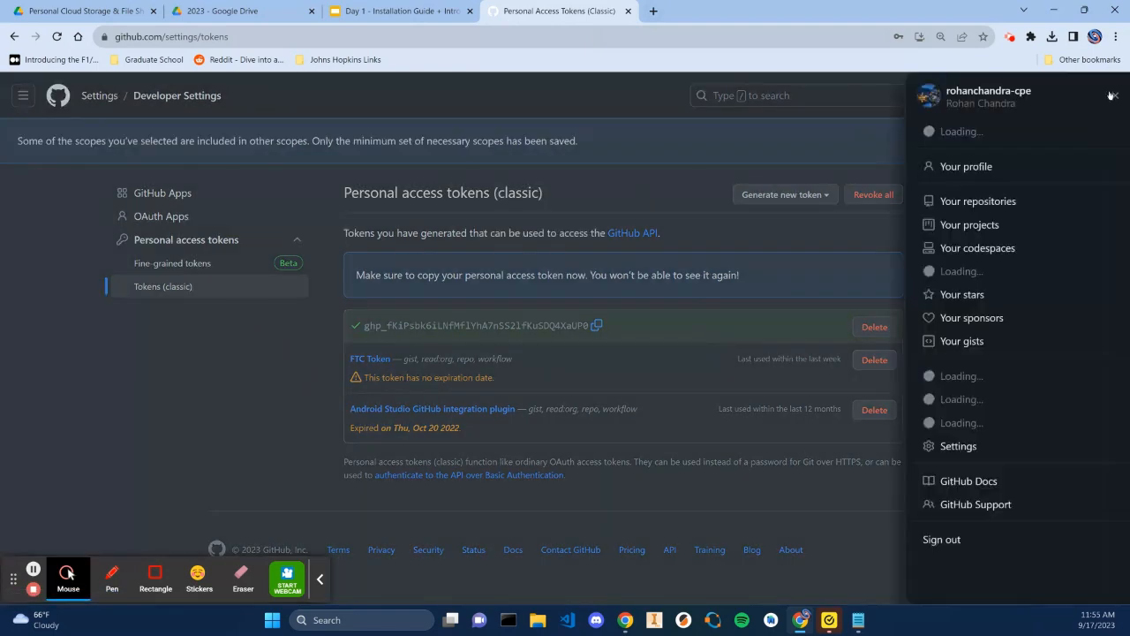
left_click(990, 167)
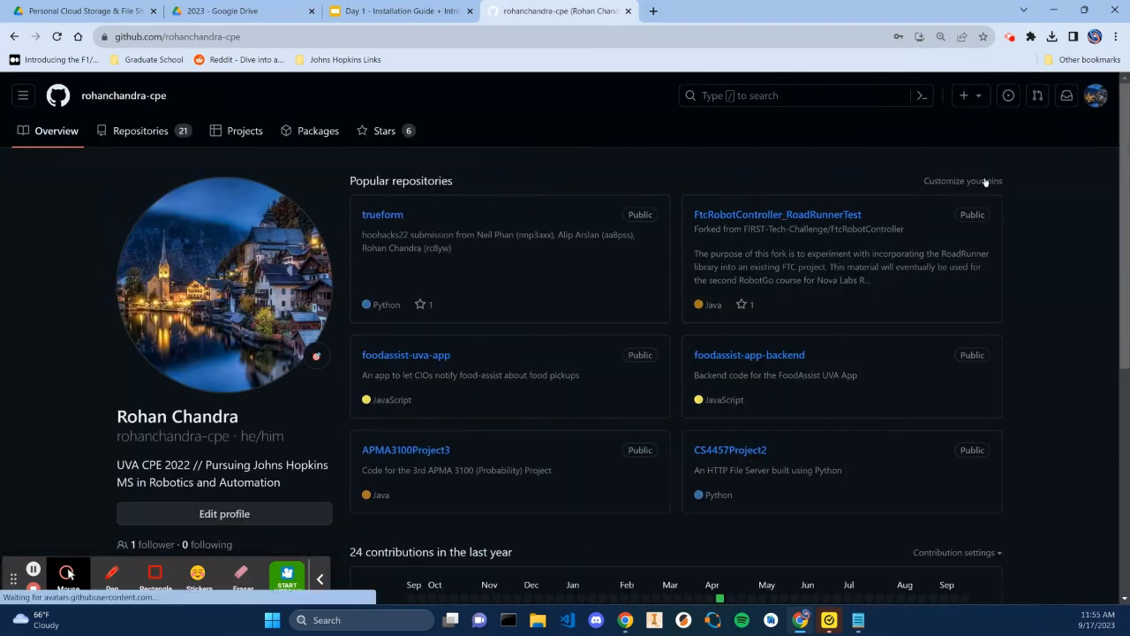
left_click(1096, 103)
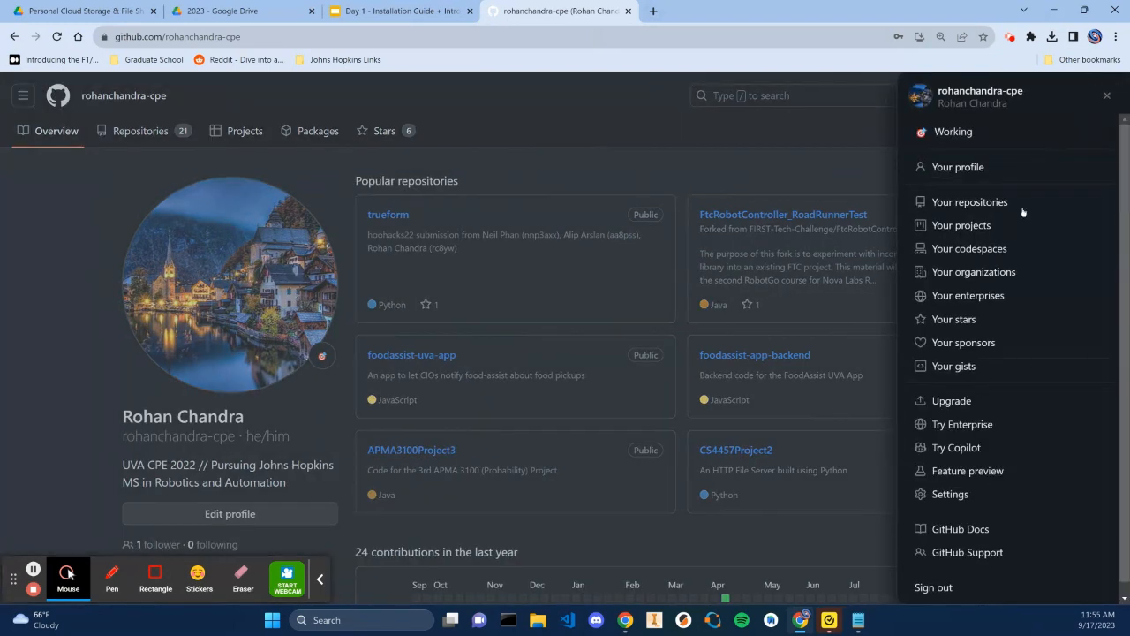
left_click(958, 495)
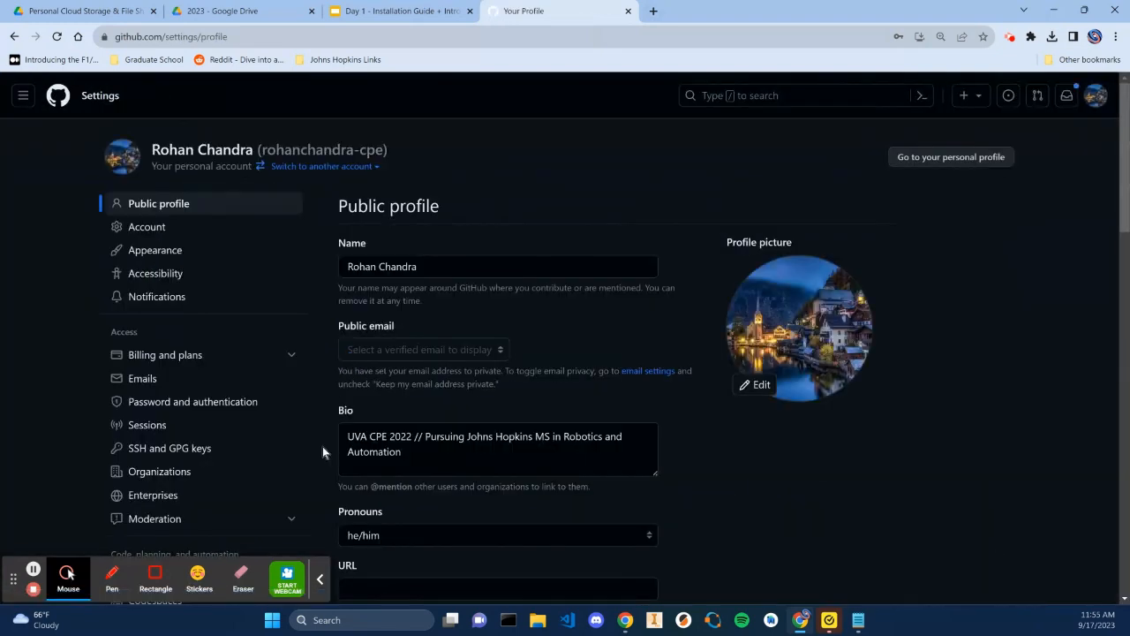
scroll(494, 370, "down", 5)
scroll(225, 481, "down", 2)
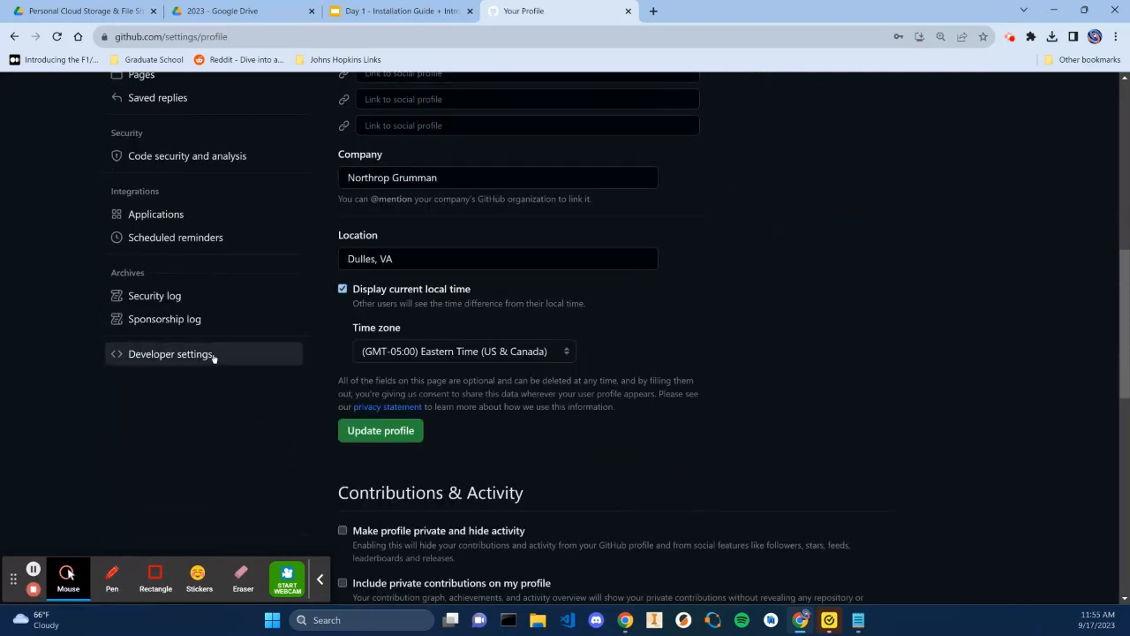
left_click(212, 354)
left_click(176, 194)
left_click(167, 247)
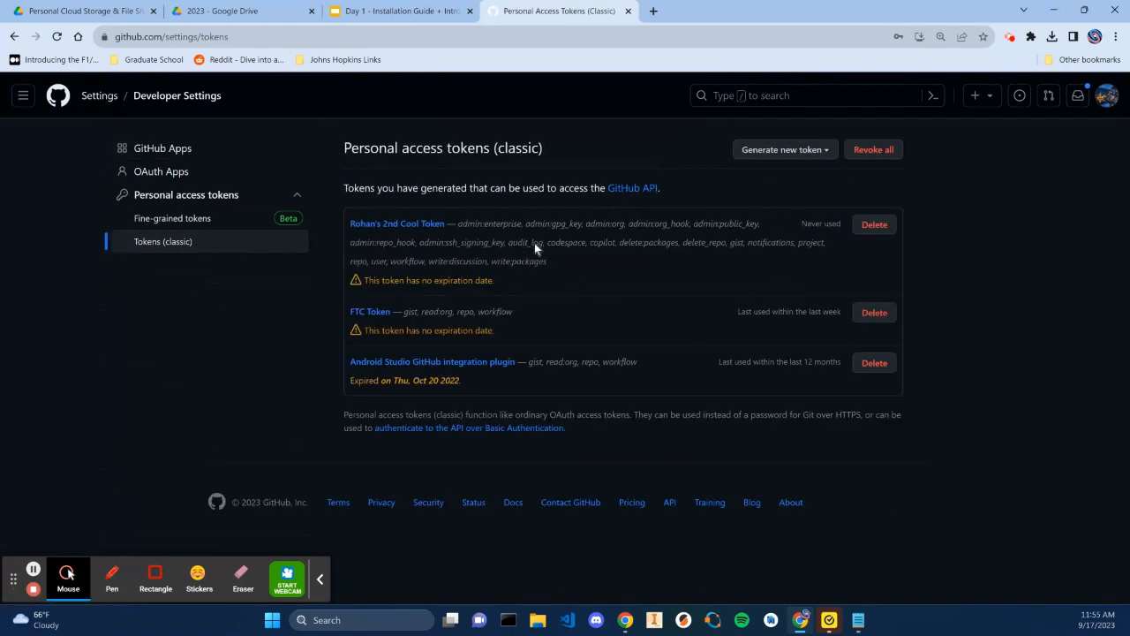
Open the new token's edit page and read its regeneration warning
left_click(431, 226)
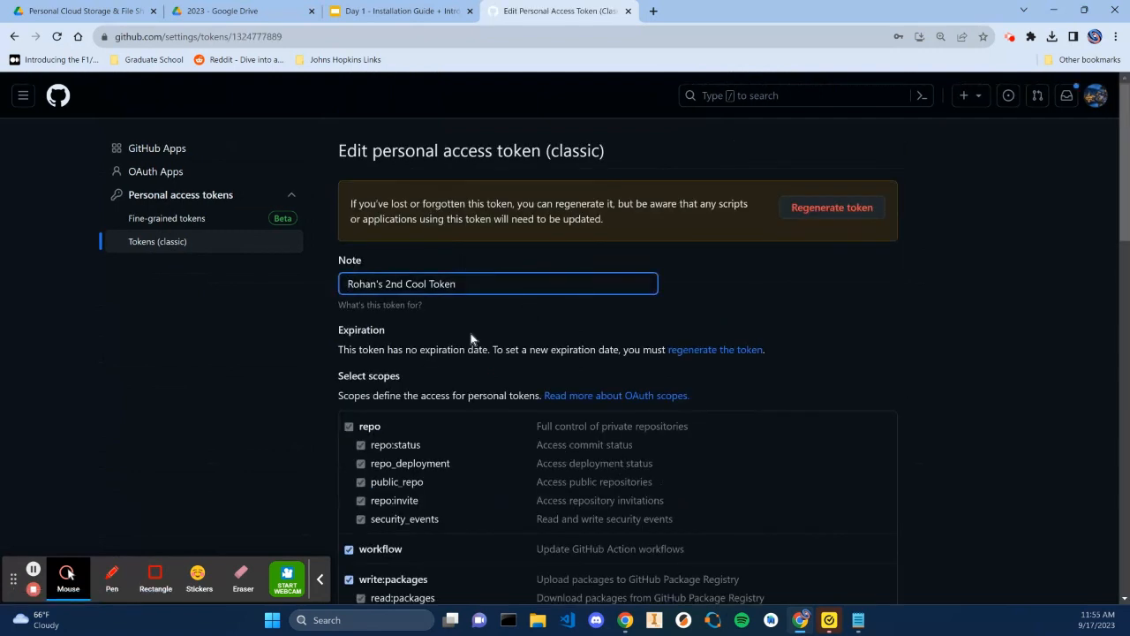
left_click_drag(369, 203, 512, 210)
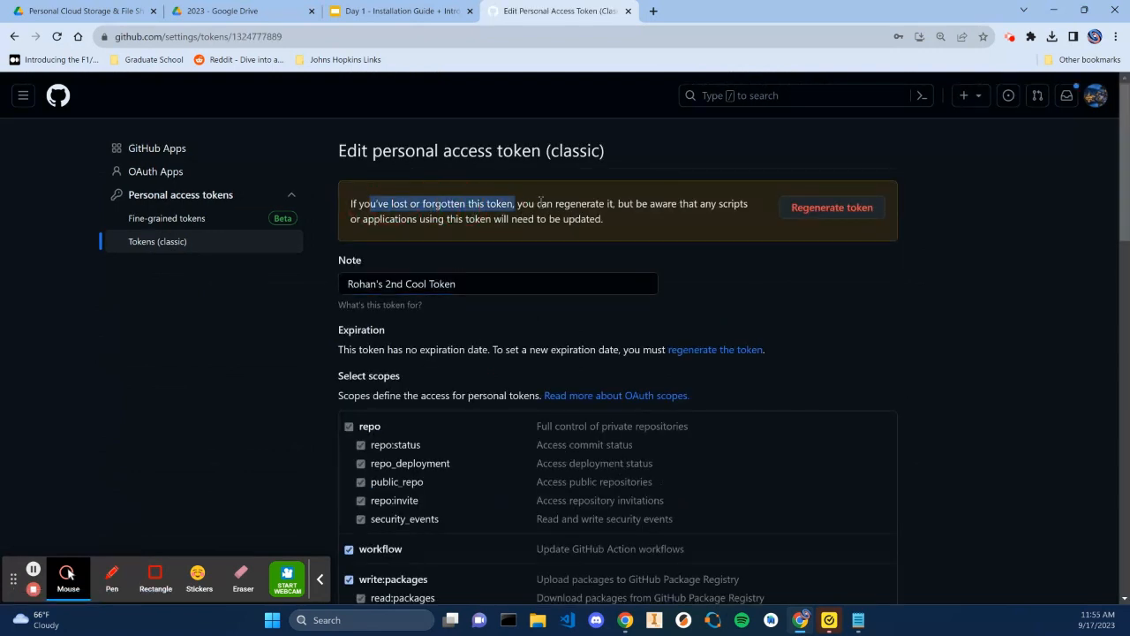
left_click(561, 202)
left_click_drag(593, 220, 523, 221)
left_click(578, 223)
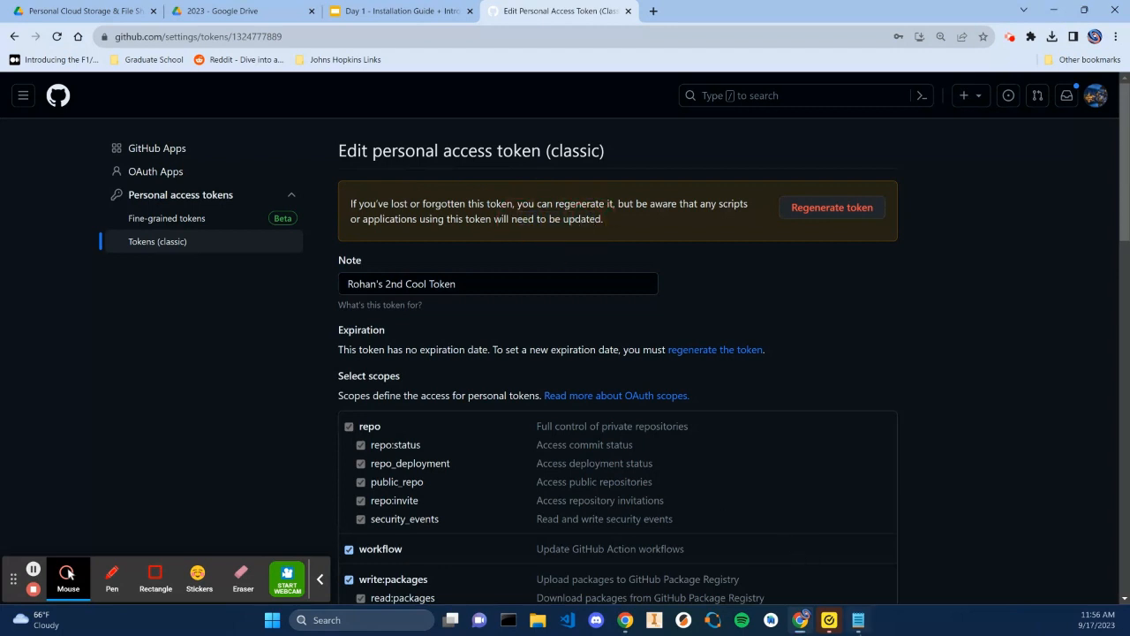
Check the saved token text in Notepad, minimize Notepad, and return to the classic tokens list
left_click(857, 620)
left_click_drag(406, 223, 269, 227)
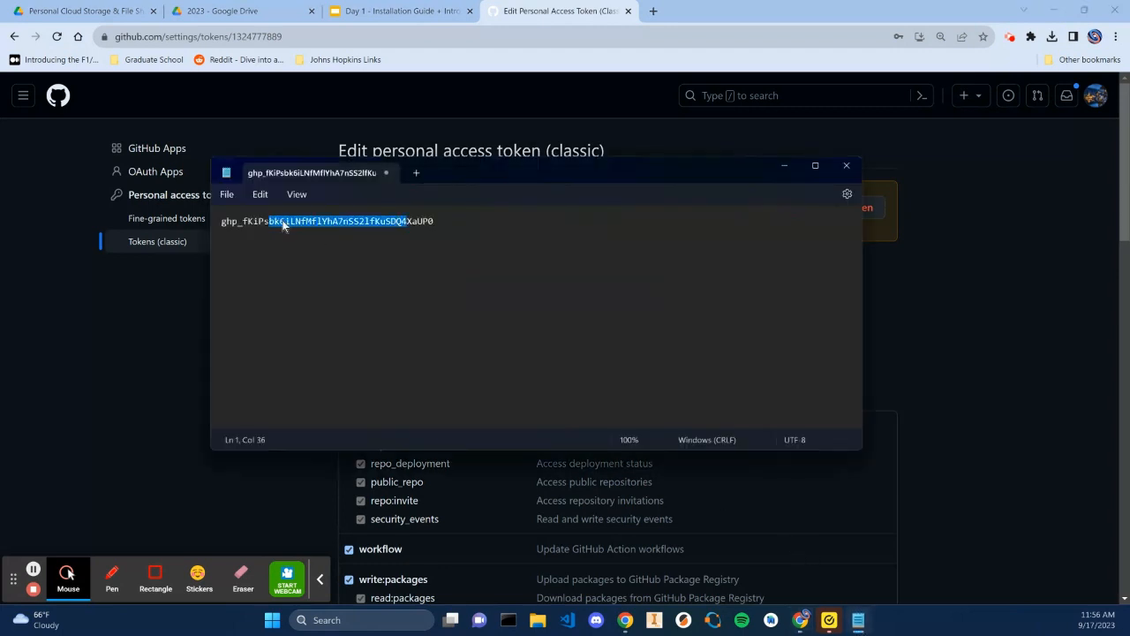
left_click(284, 227)
left_click(784, 166)
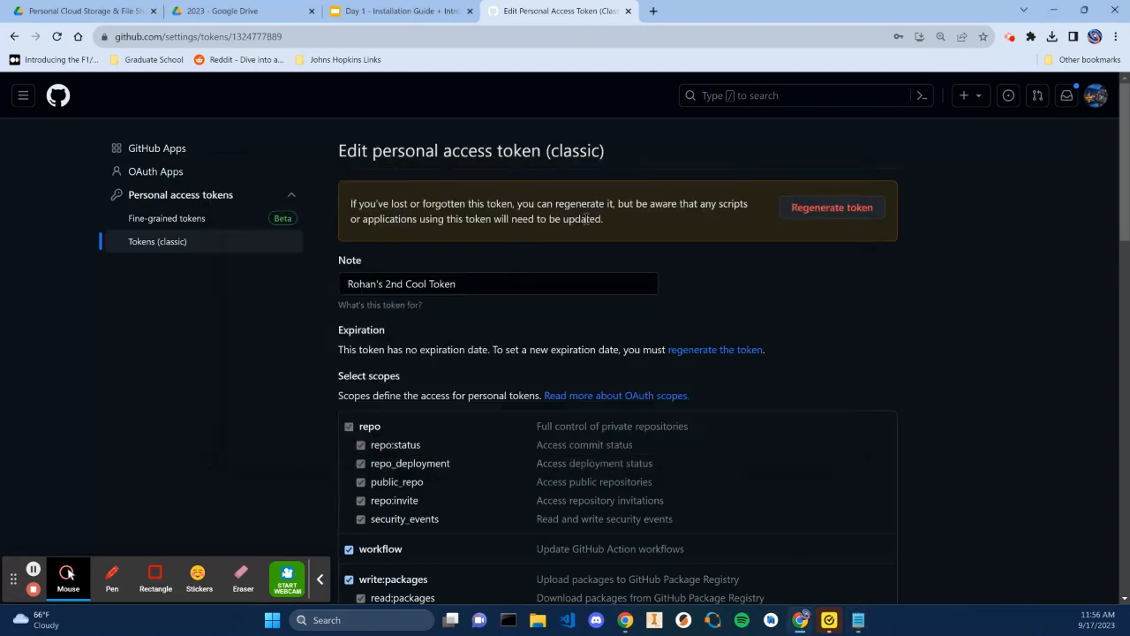
left_click(251, 247)
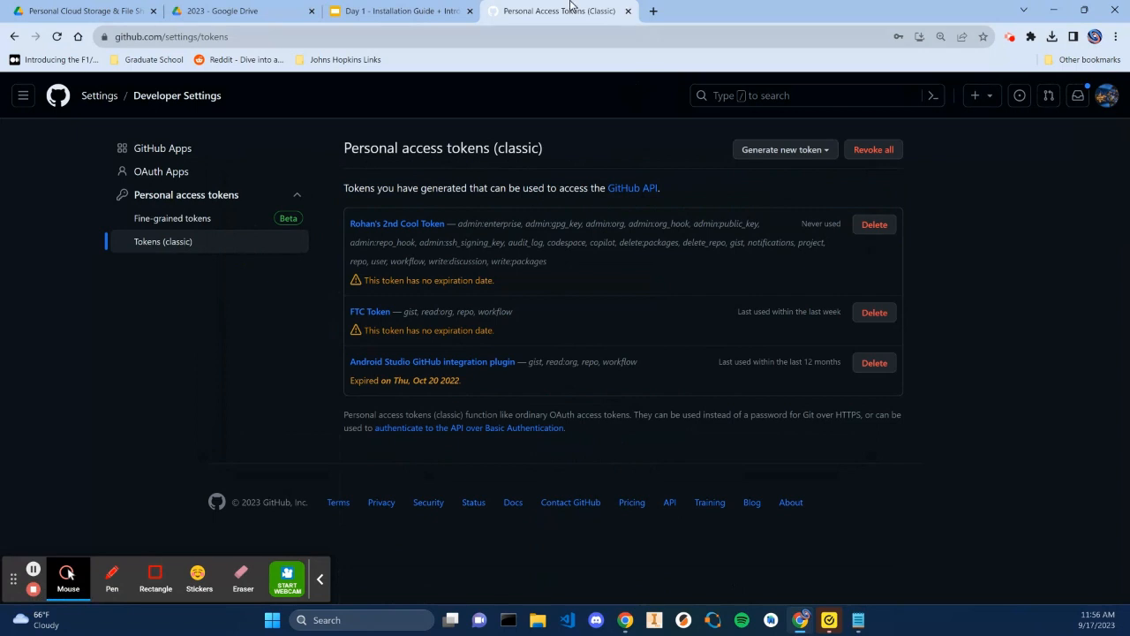
Switch to the Day 1 slides and review the speaker notes of the Installing Android Studios slide
left_click(437, 9)
left_click_drag(179, 335, 135, 377)
scroll(137, 370, "down", 3)
scroll(135, 361, "up", 3)
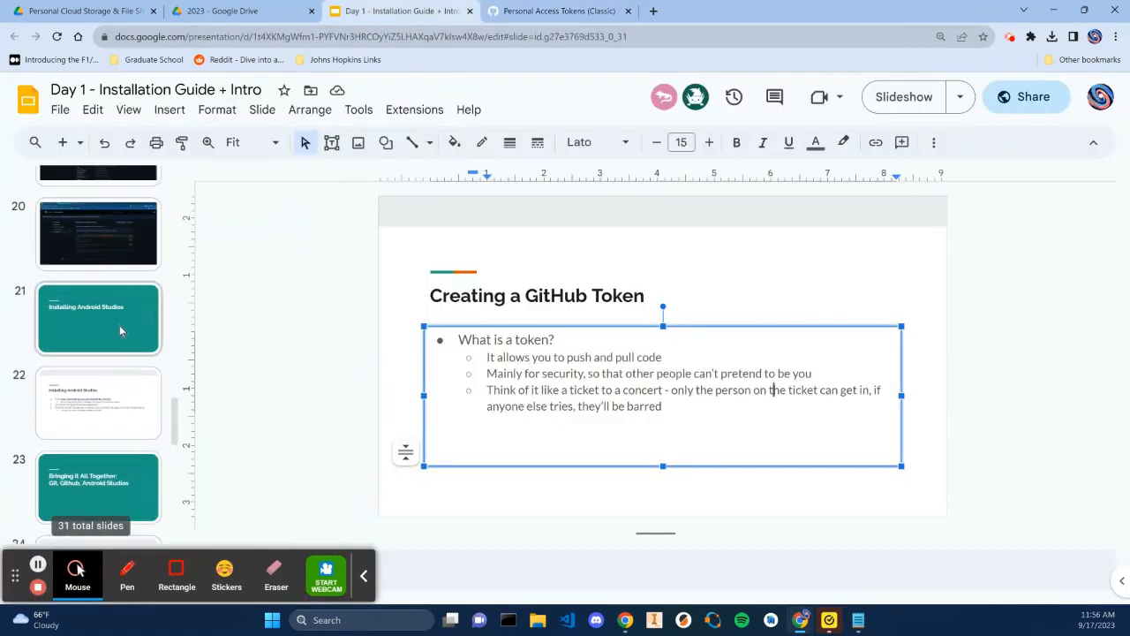
left_click(120, 328)
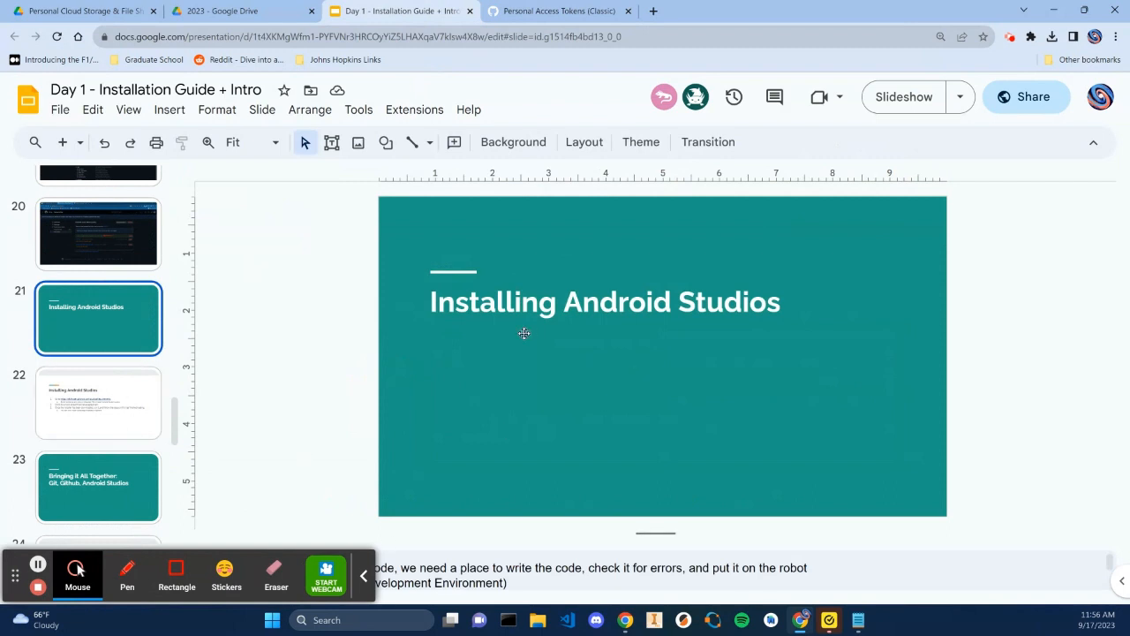
left_click_drag(653, 537, 655, 395)
left_click_drag(339, 443, 480, 441)
left_click(484, 442)
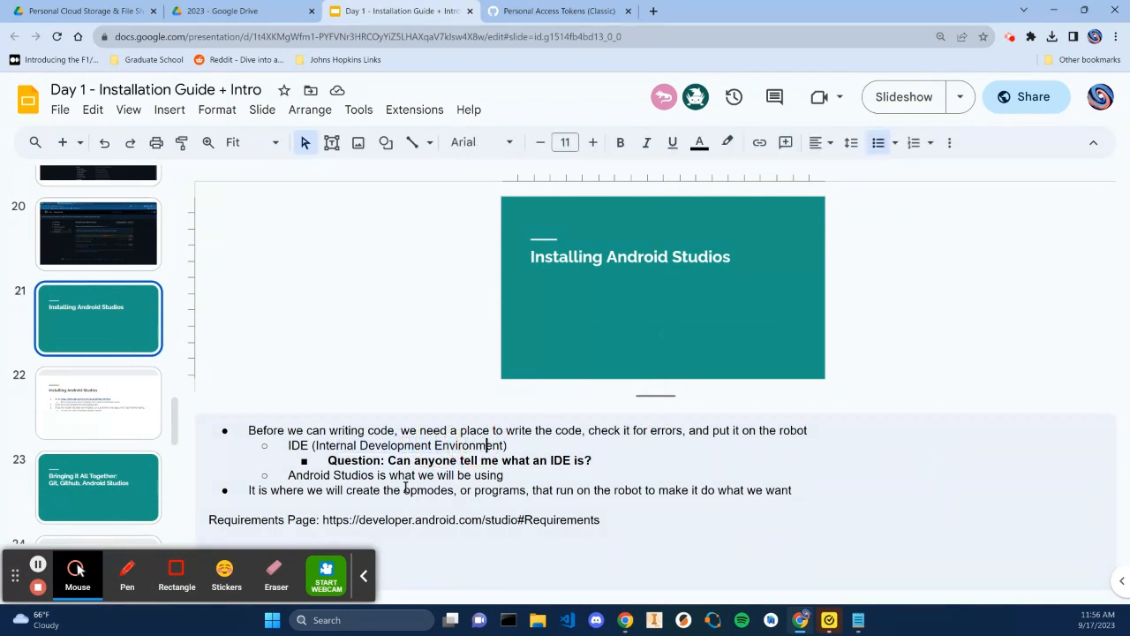
left_click_drag(320, 496, 585, 490)
left_click(586, 490)
left_click_drag(323, 490, 676, 487)
left_click(687, 490)
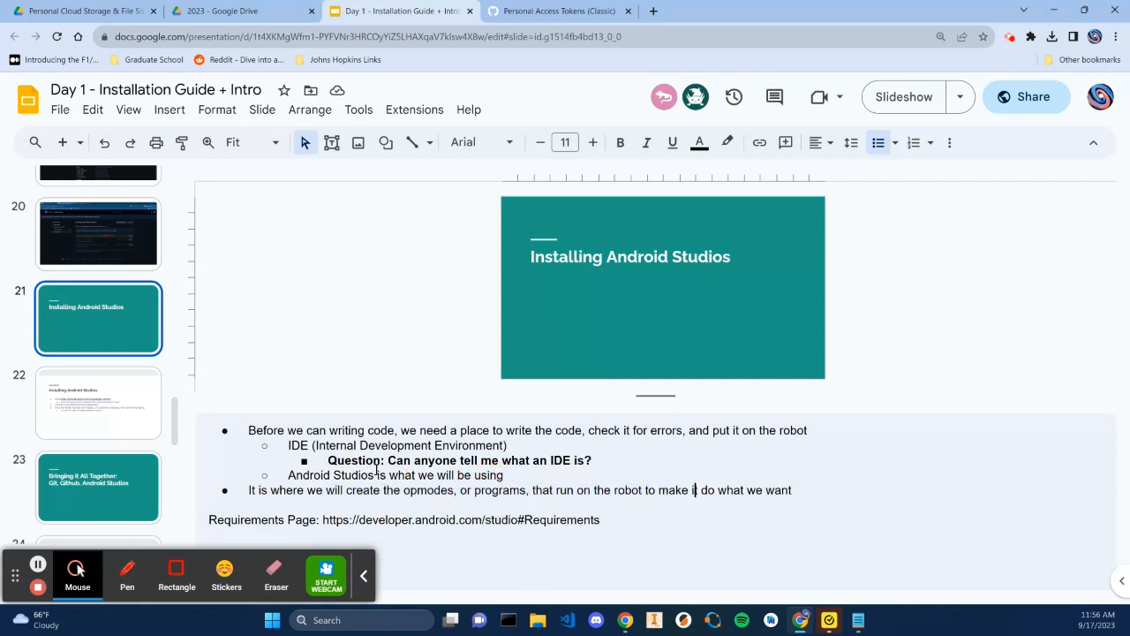
Open the Android Studio requirements link from the Installing Android Studios instruction slide
left_click(164, 428)
left_click_drag(658, 401, 655, 497)
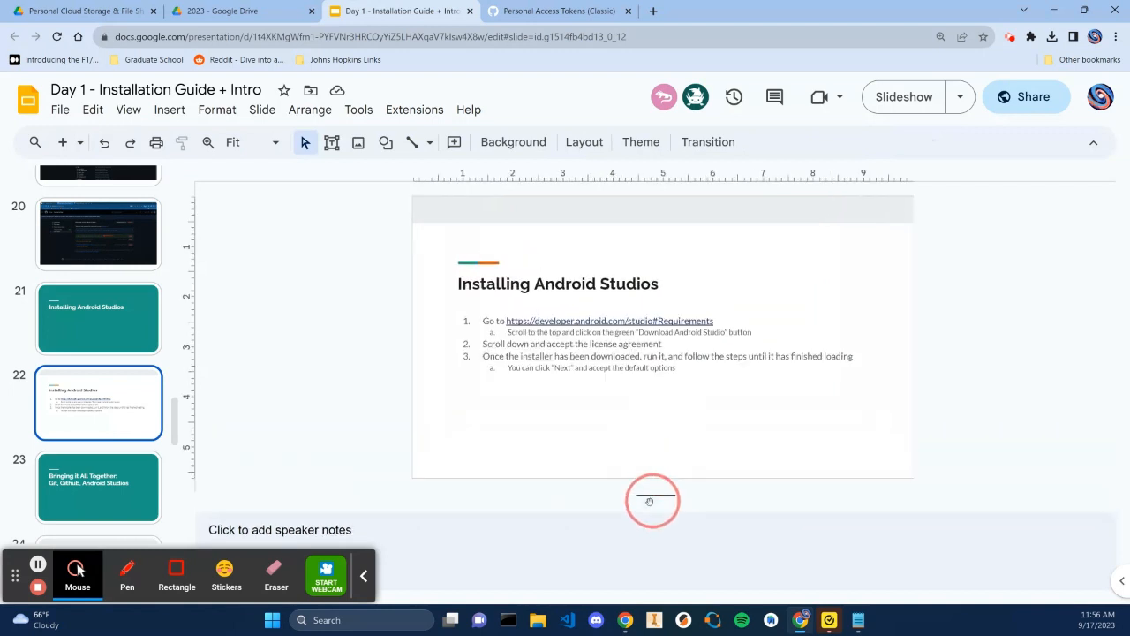
left_click(654, 322)
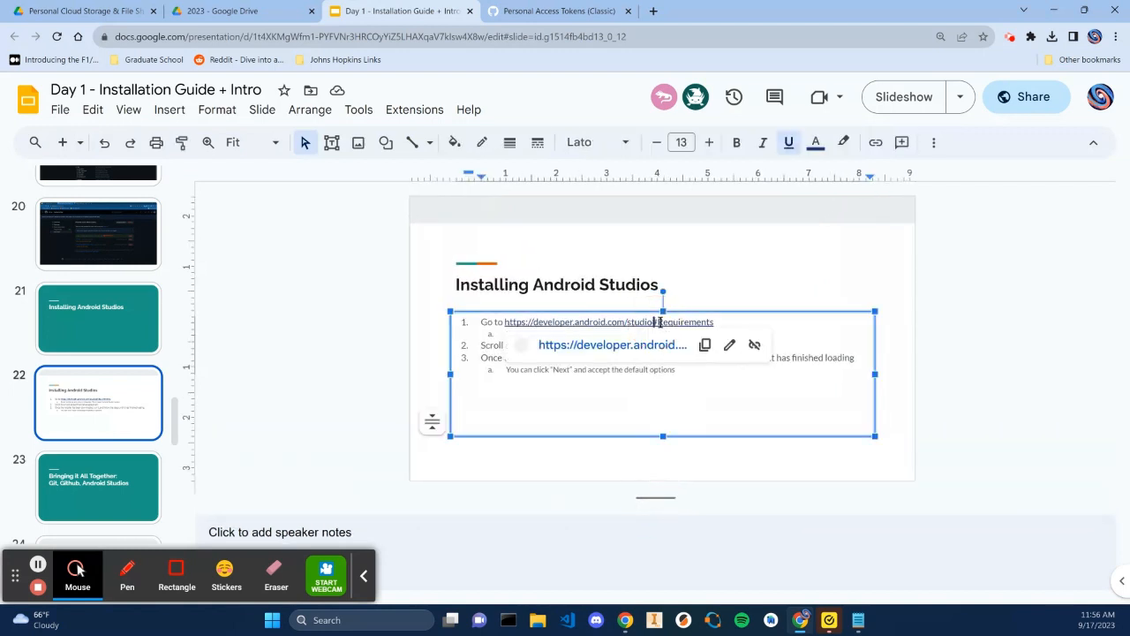
left_click(652, 345)
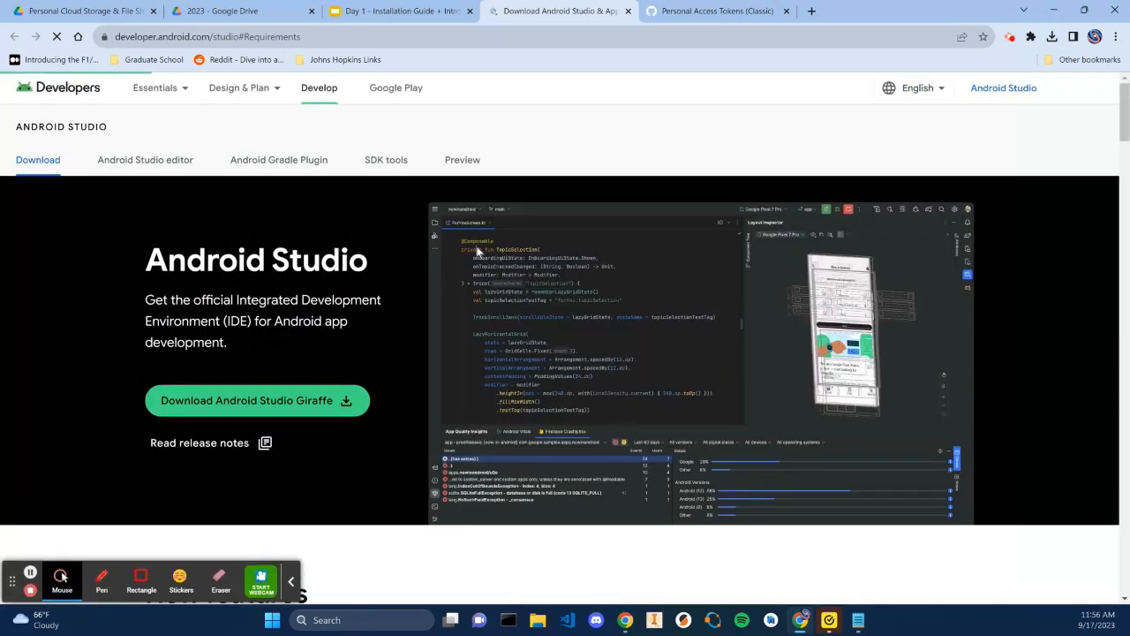
Download Android Studio Giraffe for Windows after agreeing to the terms and conditions
left_click(310, 402)
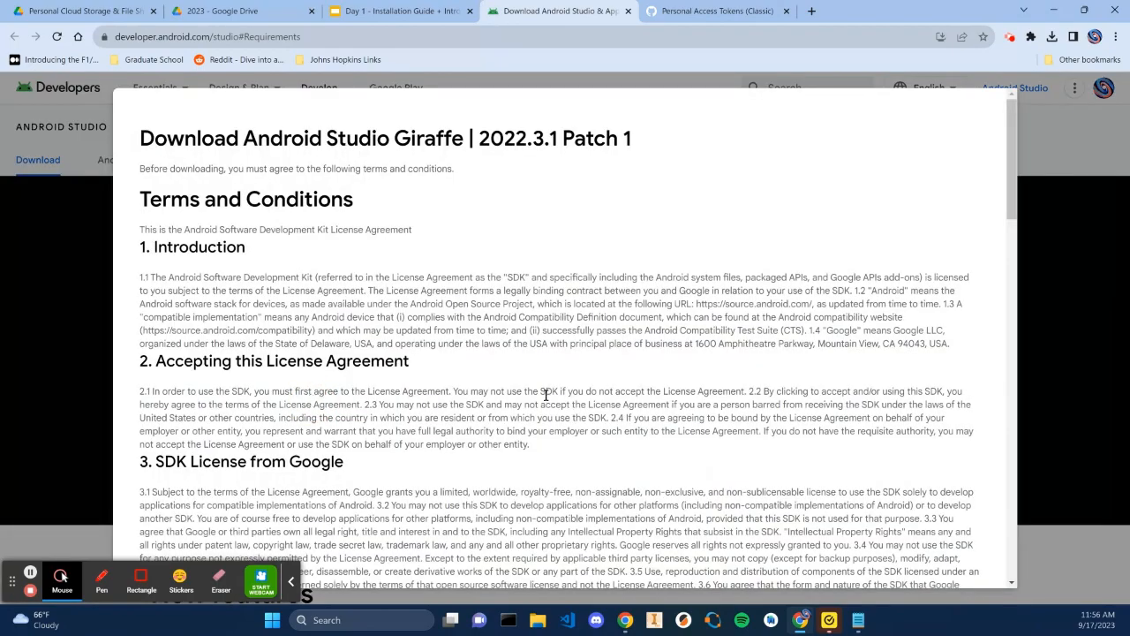
scroll(538, 391, "down", 5)
scroll(532, 393, "down", 15)
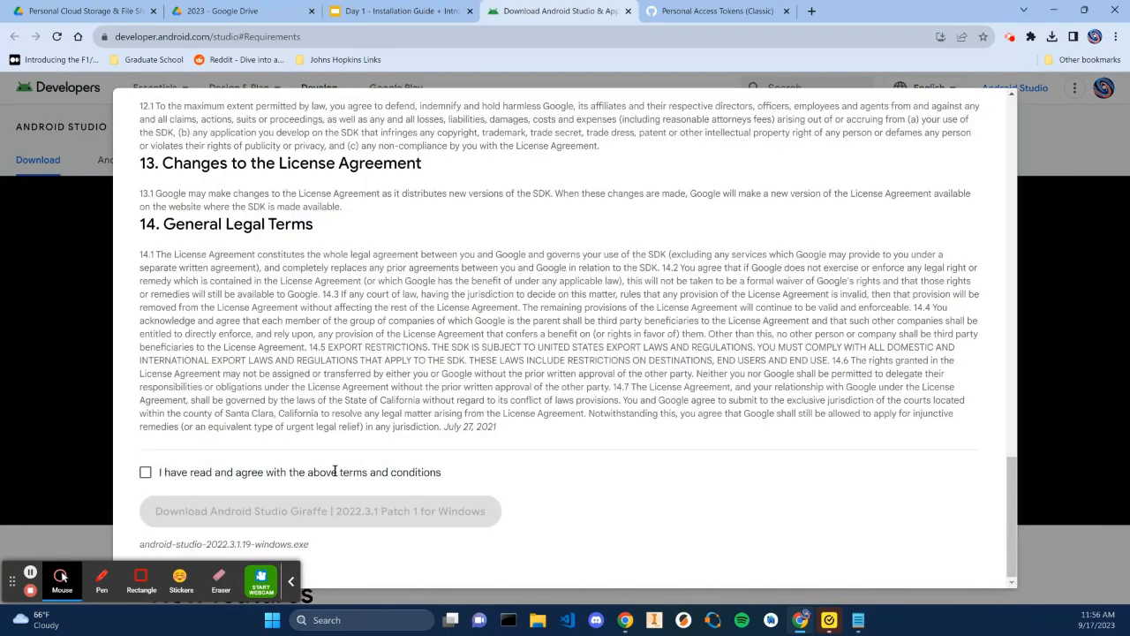
left_click(144, 474)
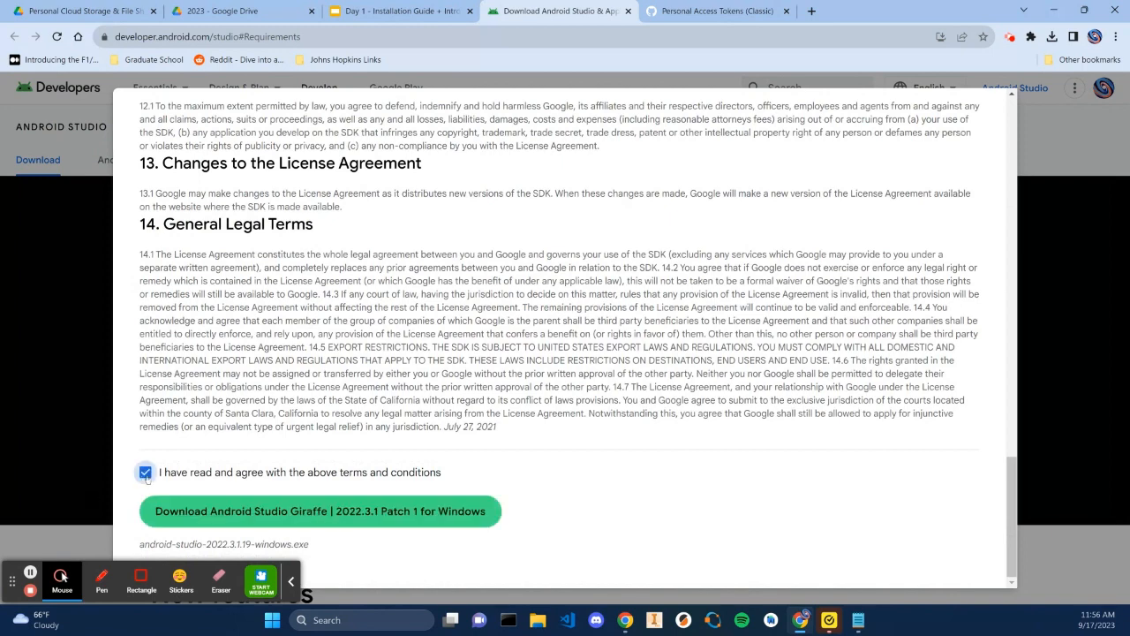
left_click(225, 511)
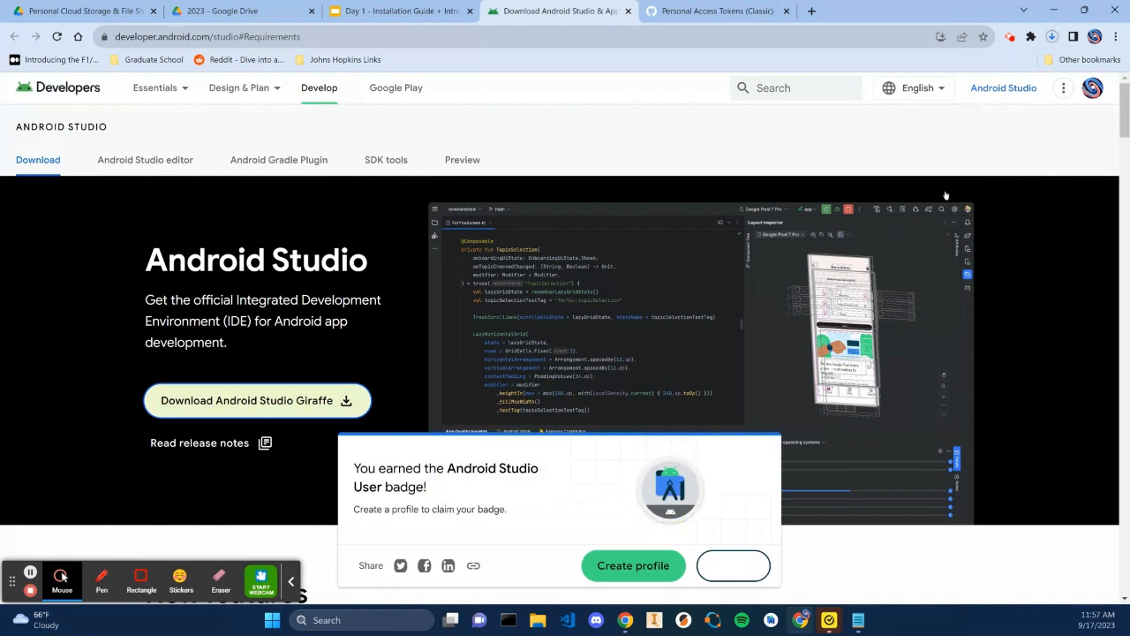
Open the downloaded android-studio-2022.3.1.19-windows.exe installer from the browser's recent downloads
left_click(1051, 37)
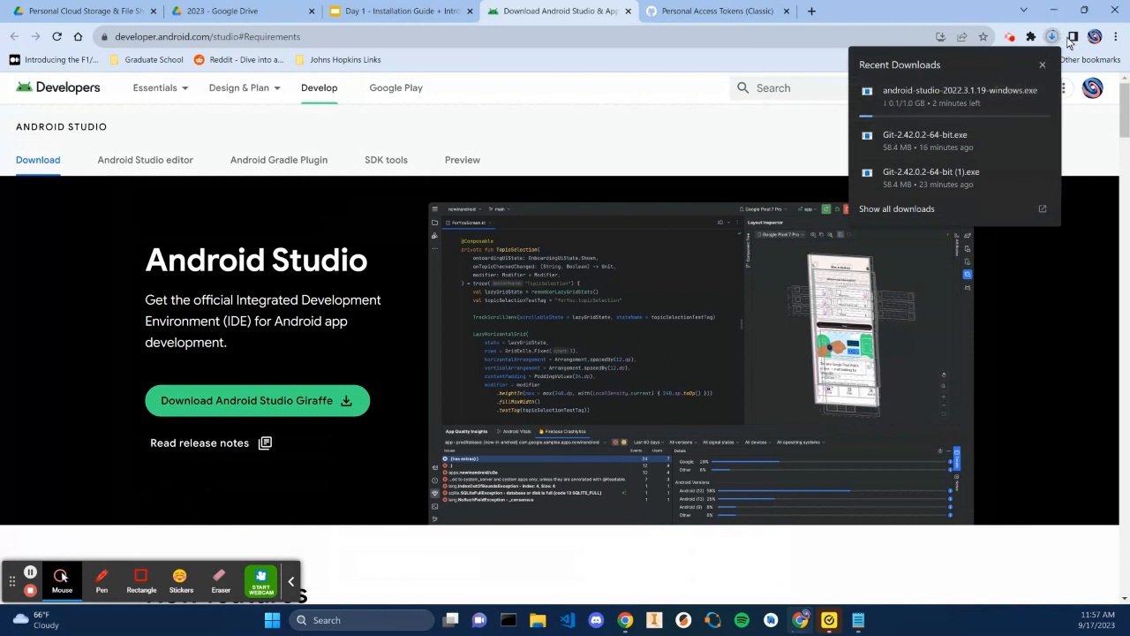
left_click(1054, 37)
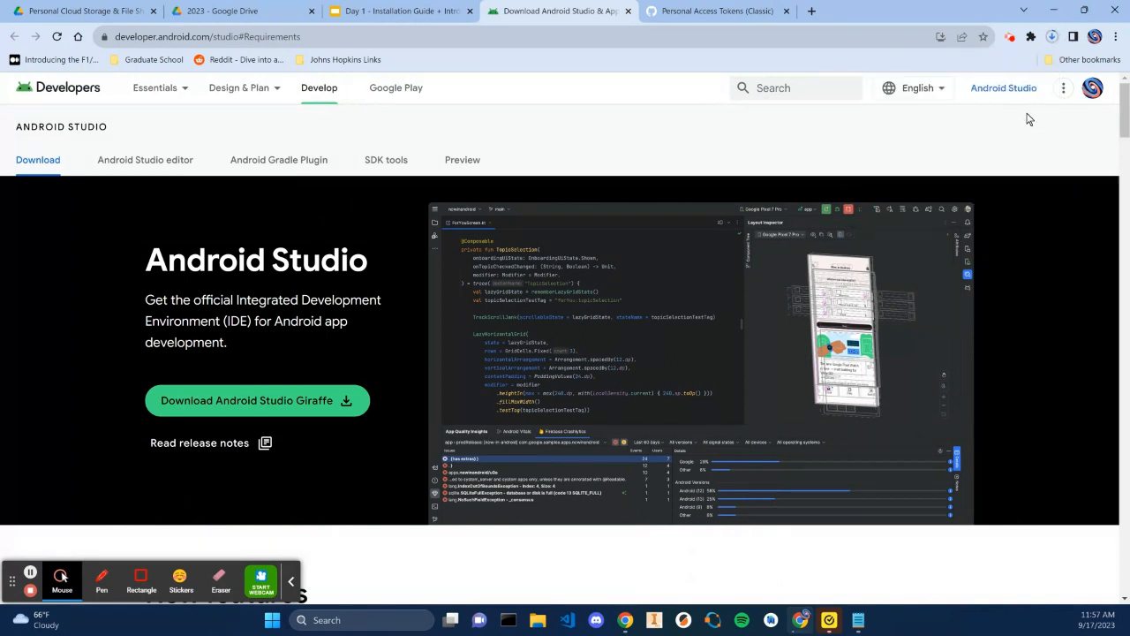
left_click(30, 572)
left_click(1052, 39)
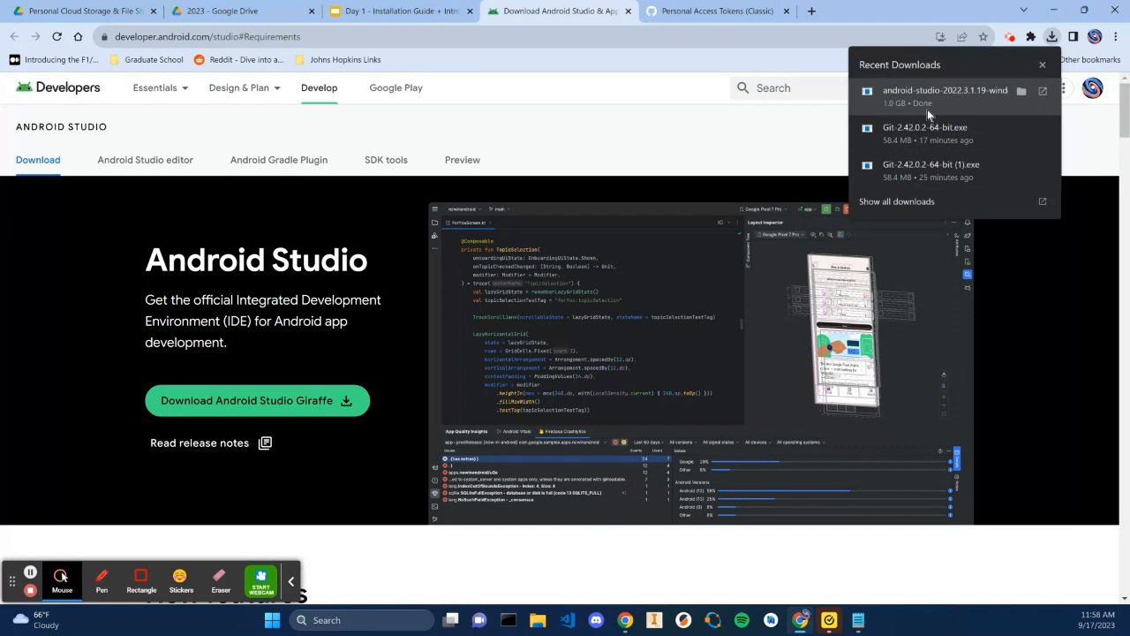
left_click(1046, 95)
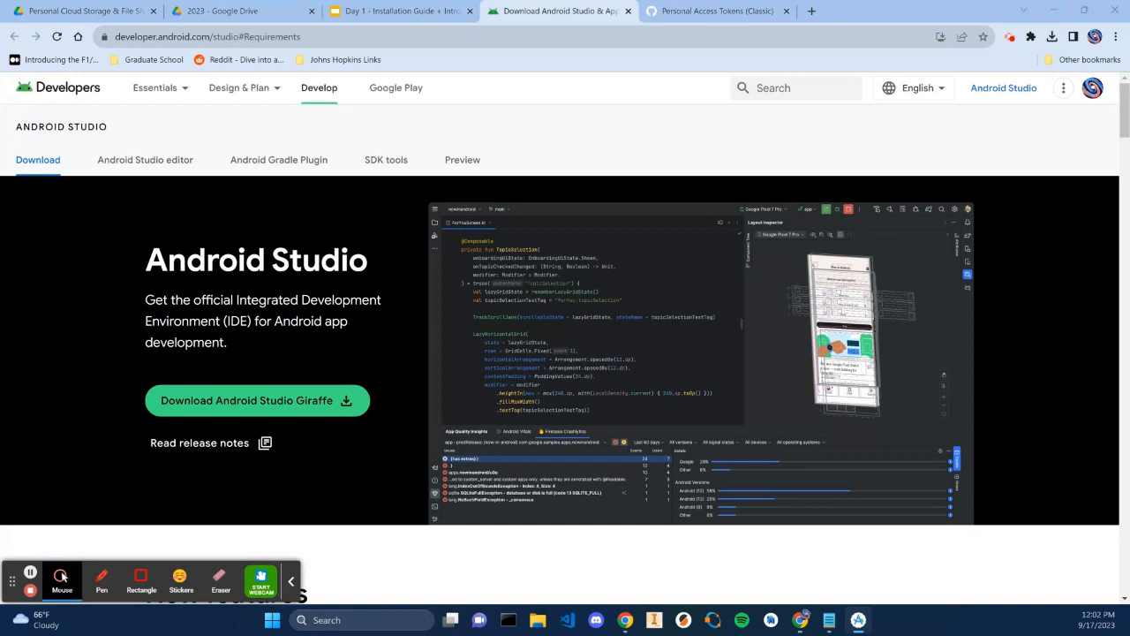
Run the Android Studio setup, uninstalling the old version and keeping default components, install location and Start Menu folder
left_click_drag(835, 245, 548, 153)
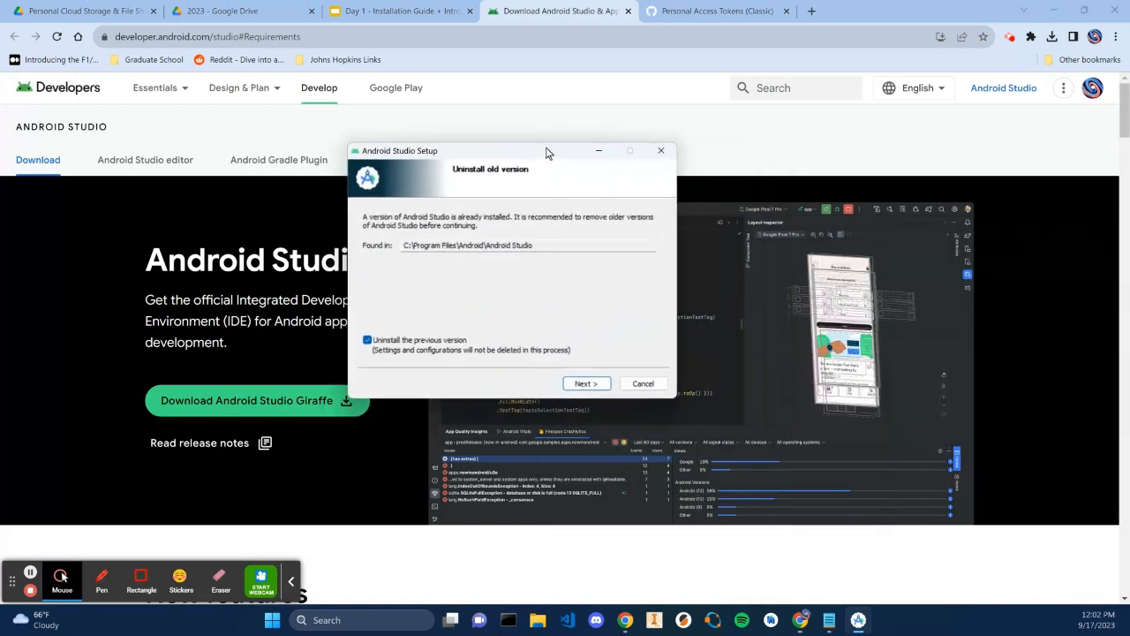
key("Return")
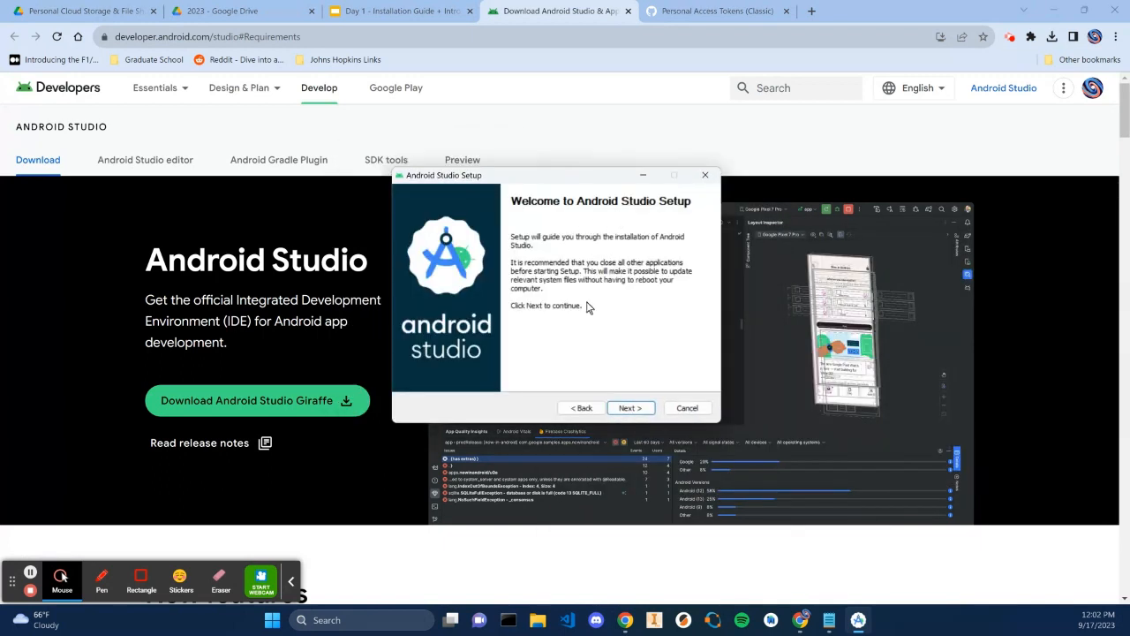
left_click(624, 408)
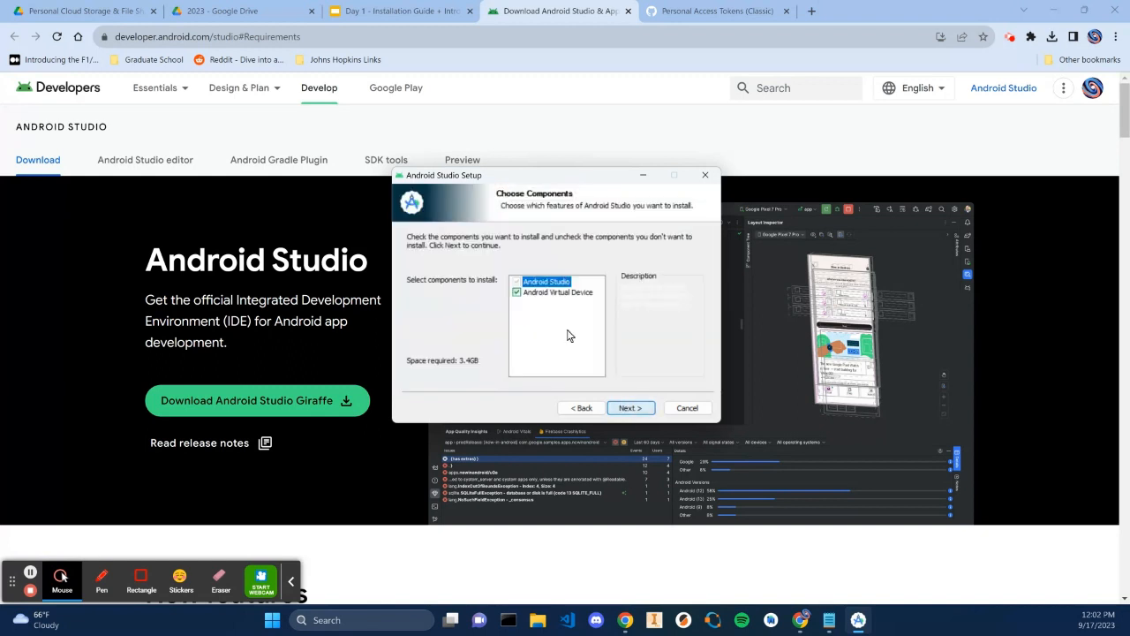
left_click(631, 410)
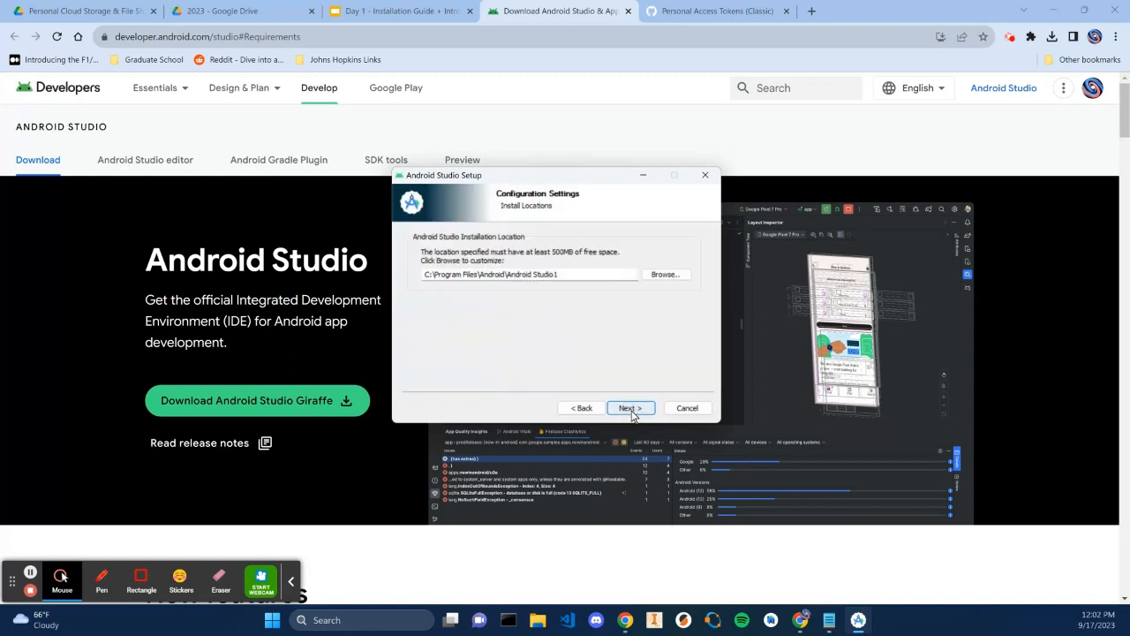
left_click(636, 411)
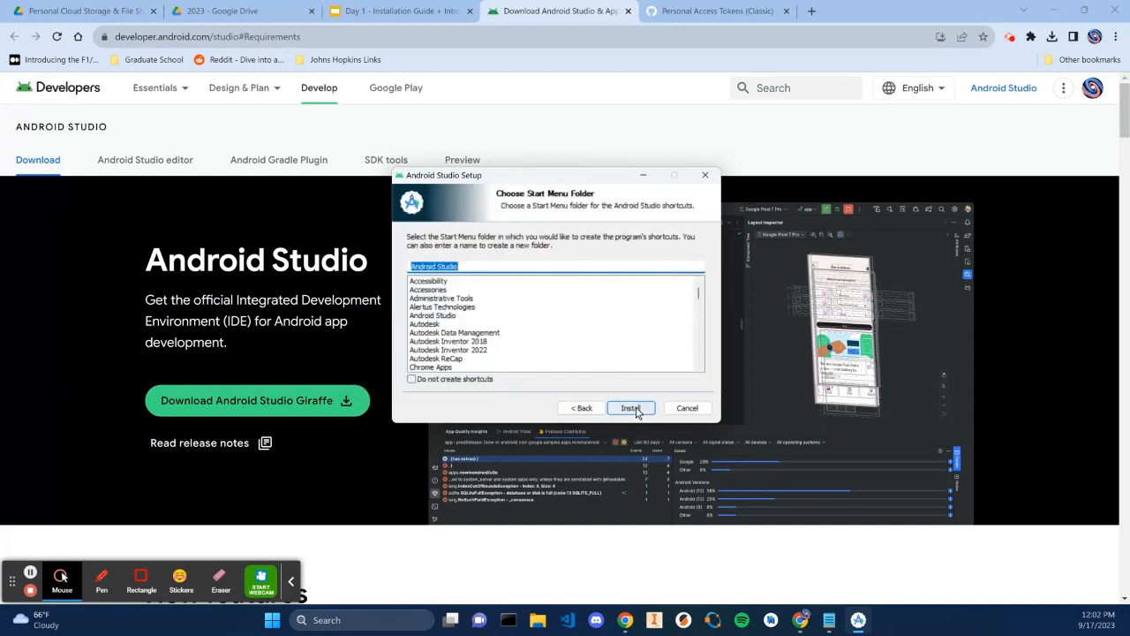
left_click(635, 404)
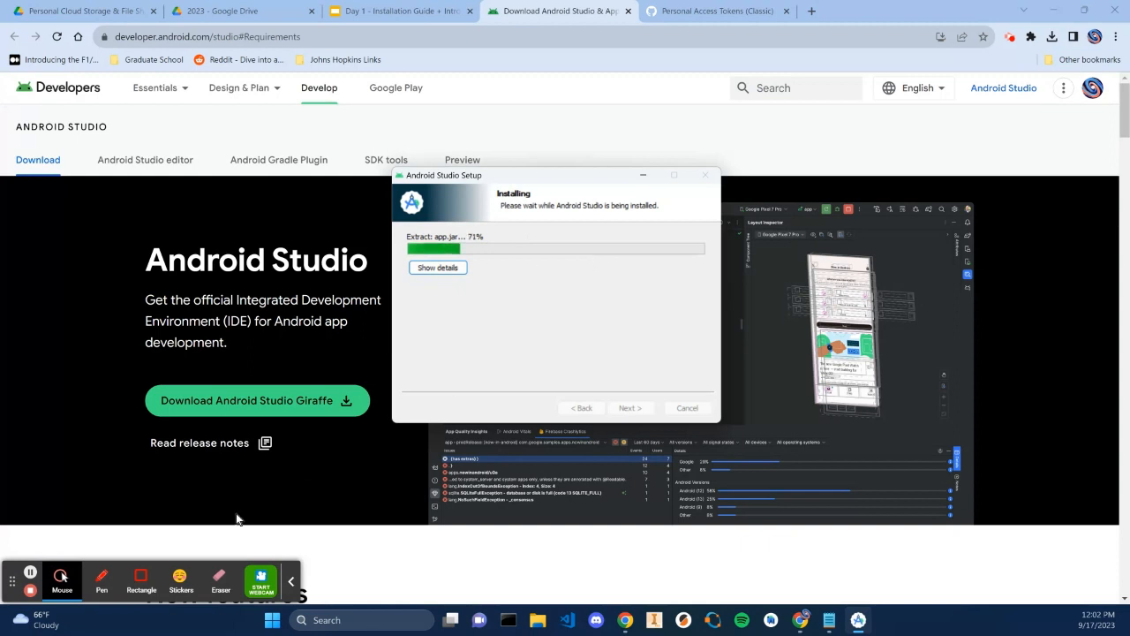
left_click(30, 573)
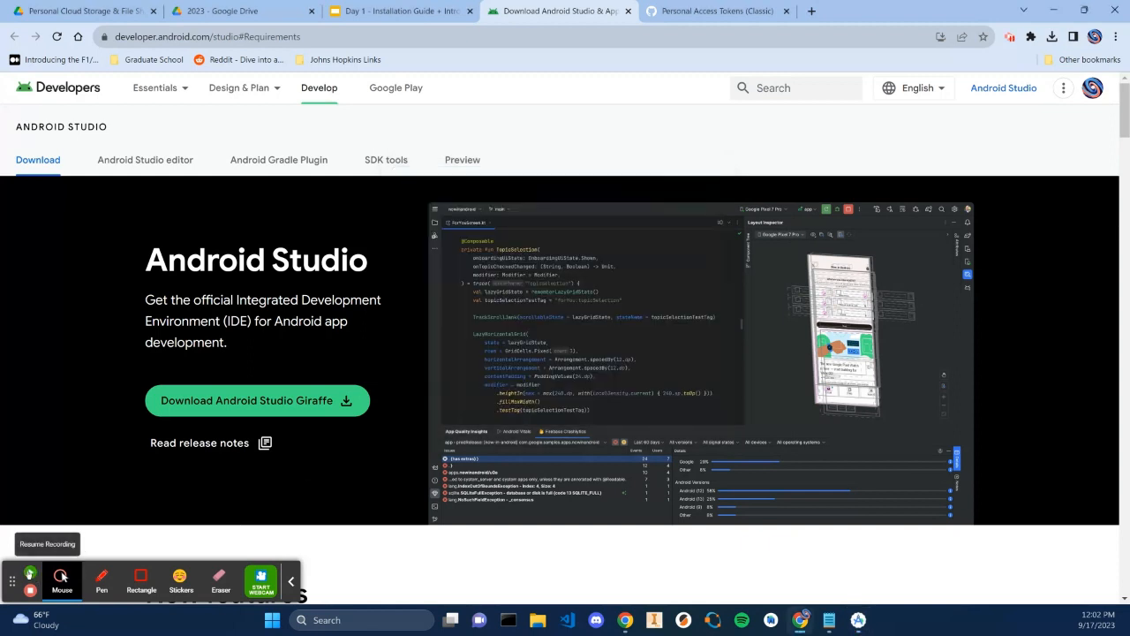
left_click(30, 573)
left_click(858, 619)
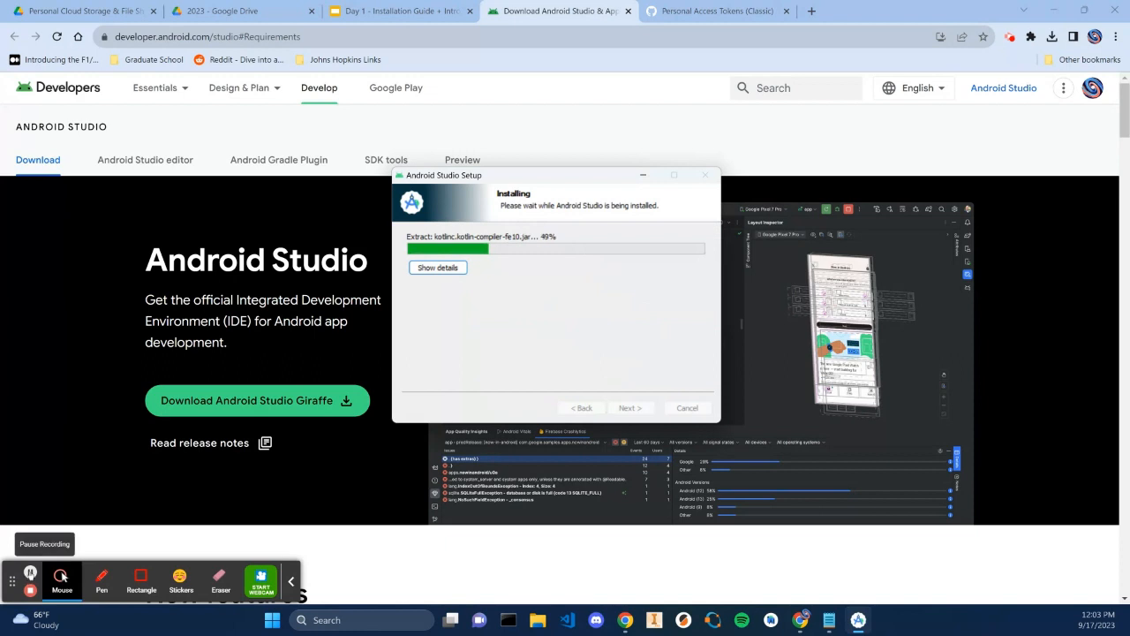
left_click(30, 573)
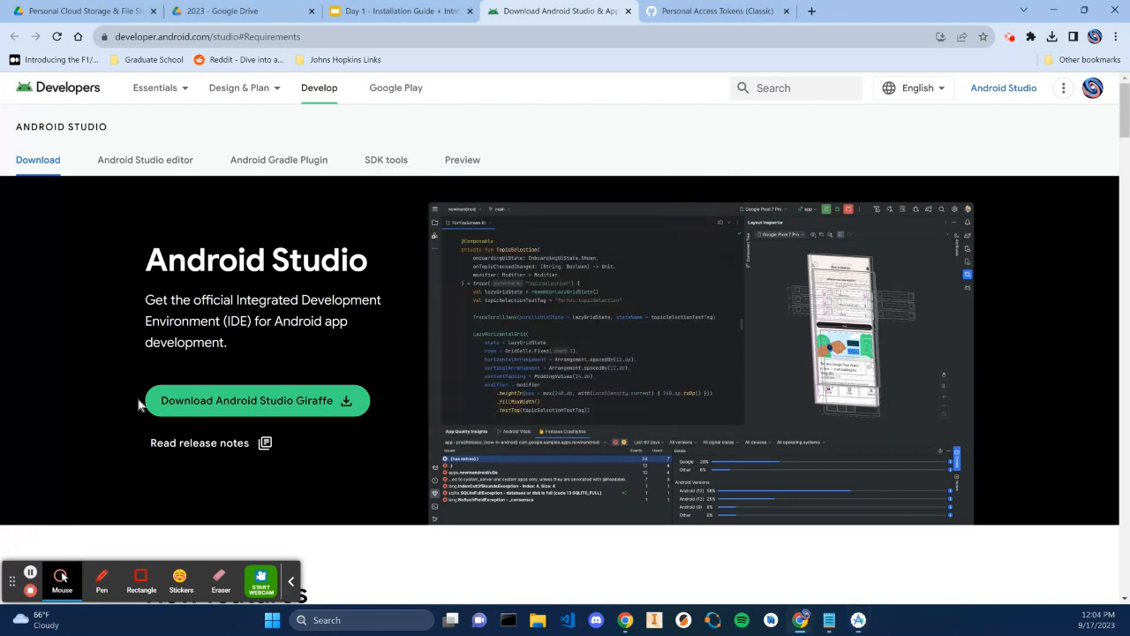
left_click(859, 619)
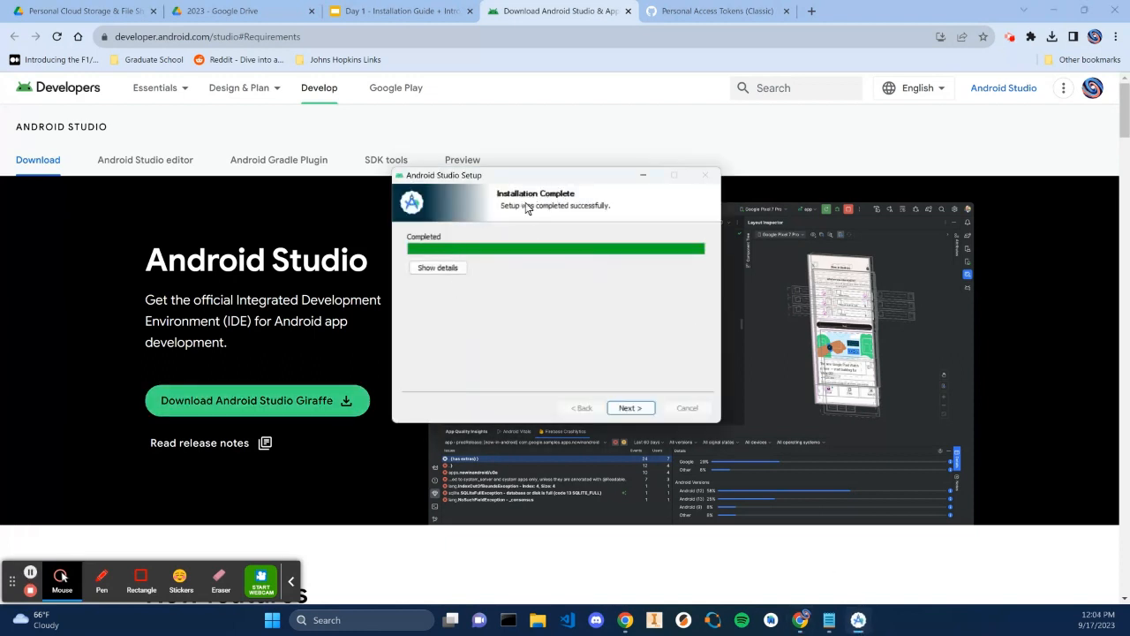
Finish the setup with Start Android Studio checked and maximize the Android Studio window
left_click(645, 407)
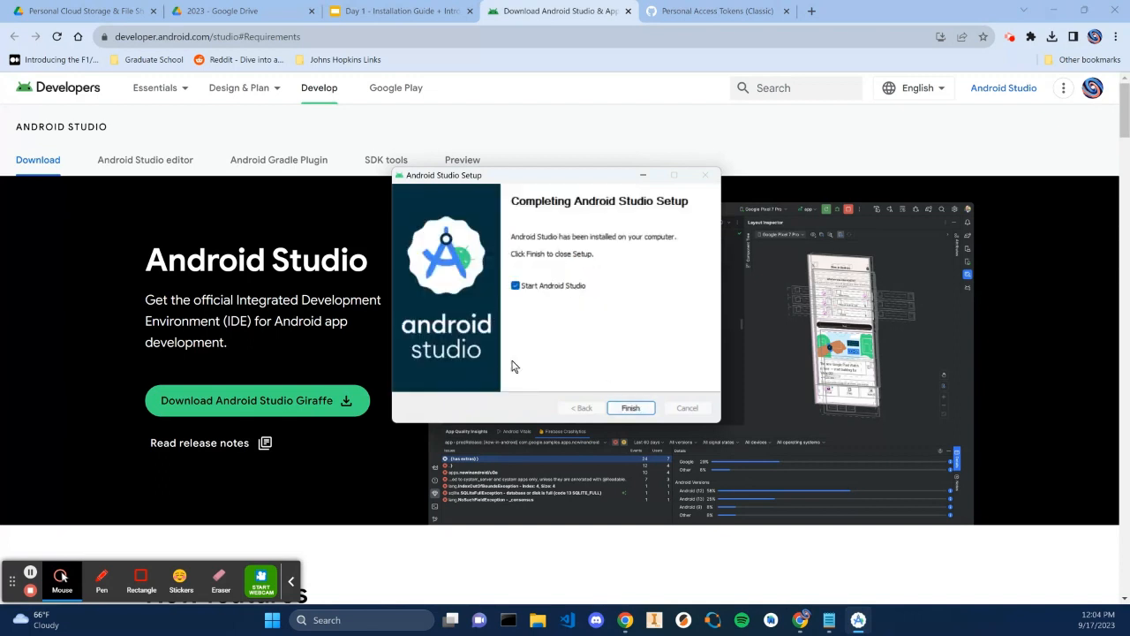
left_click(629, 411)
left_click(632, 411)
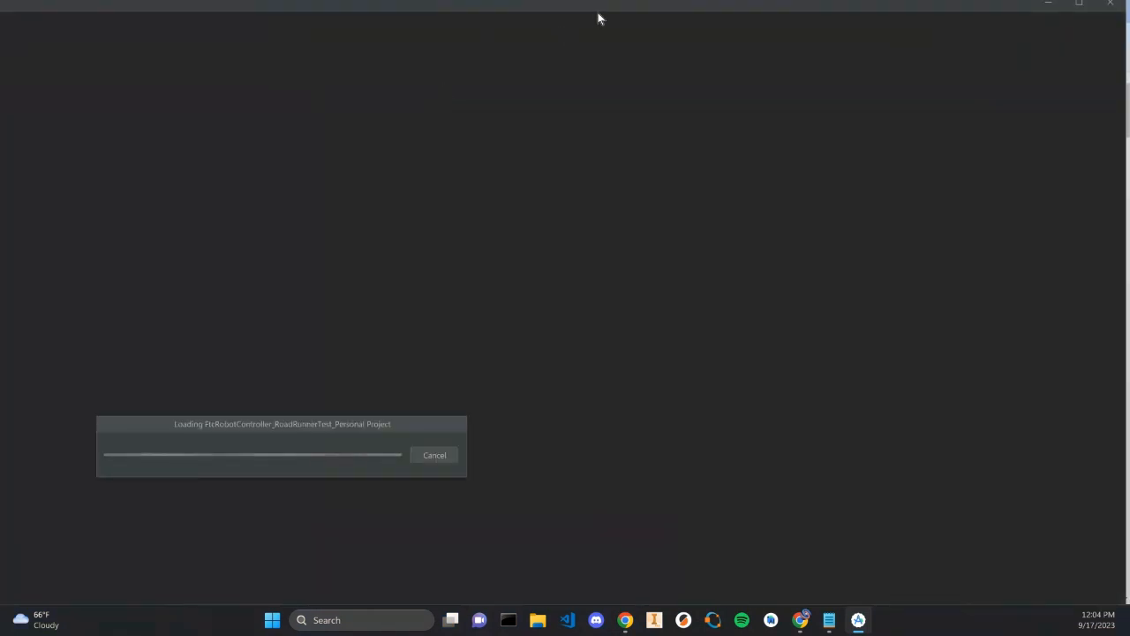
left_click(1079, 6)
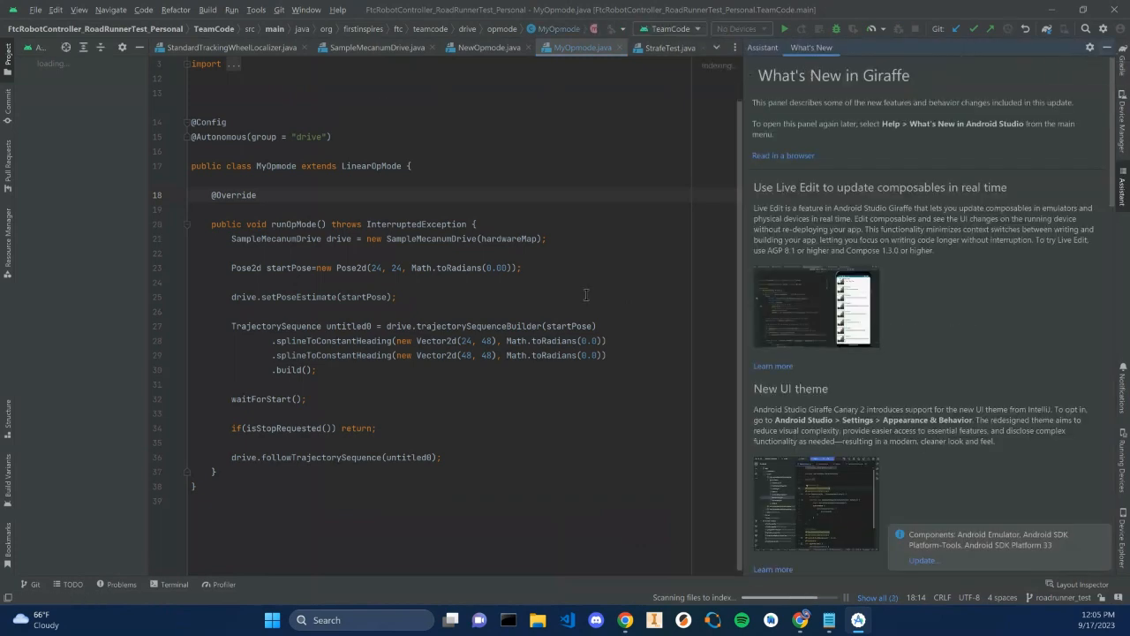
left_click(800, 620)
left_click(800, 619)
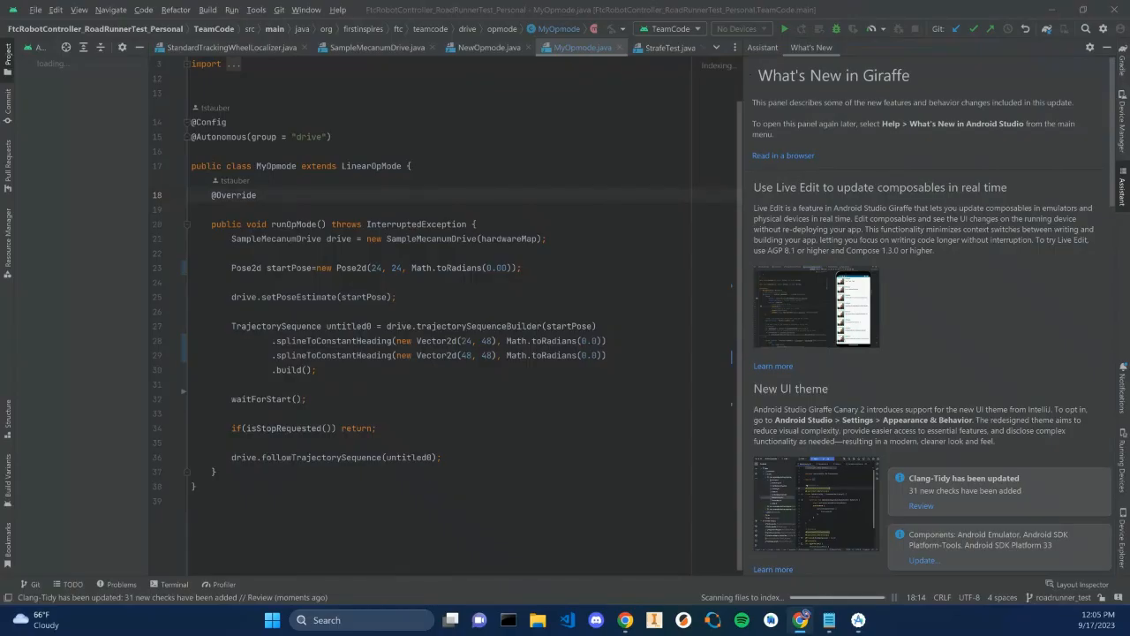
left_click(800, 620)
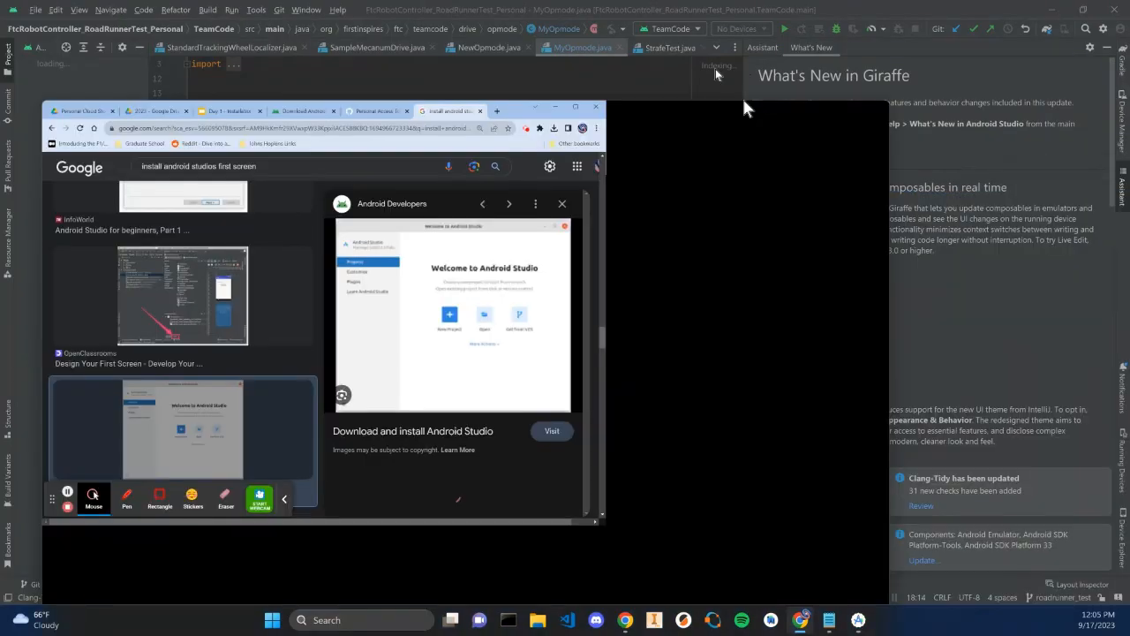
left_click_drag(742, 96, 848, 2)
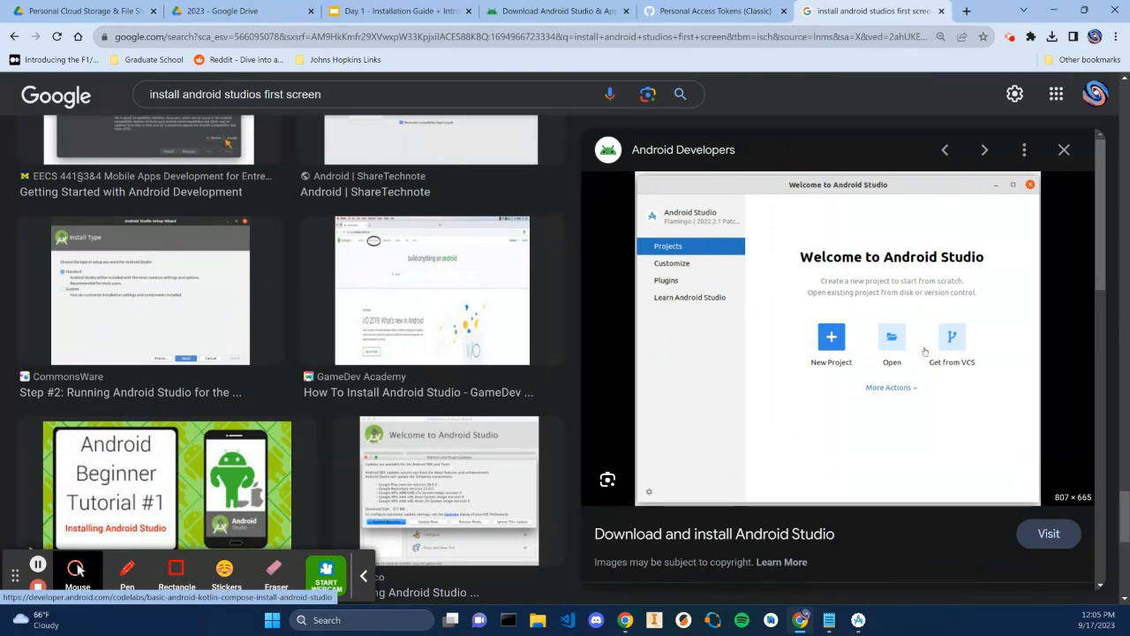
left_click_drag(984, 12, 1129, 117)
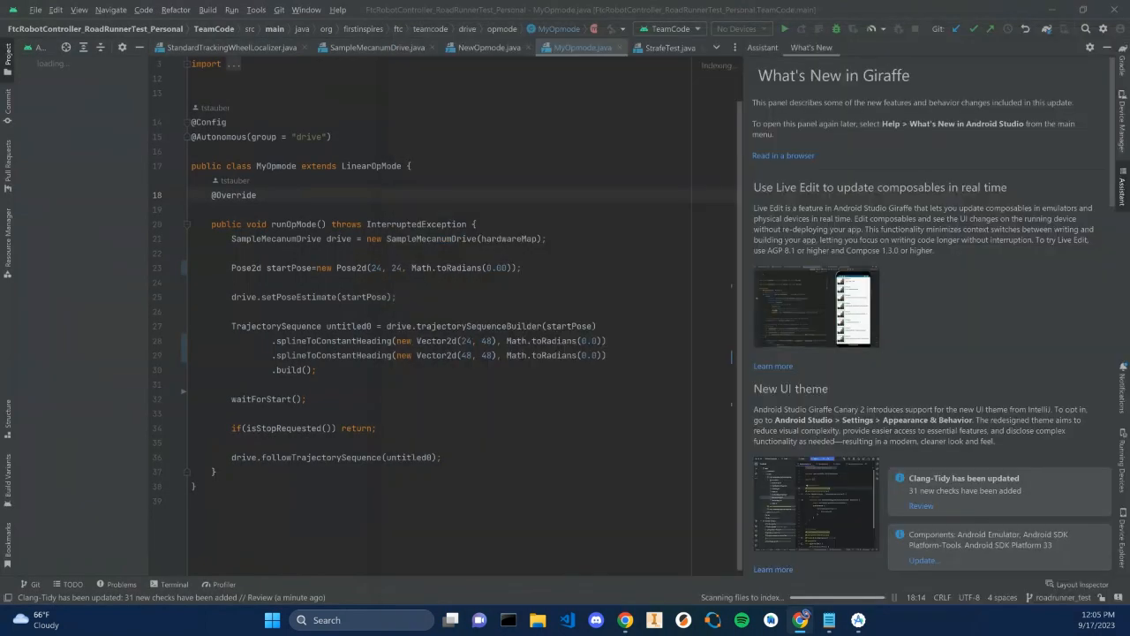
Open the Get from Version Control dialog and browse the linked GitHub account's repositories
left_click(39, 12)
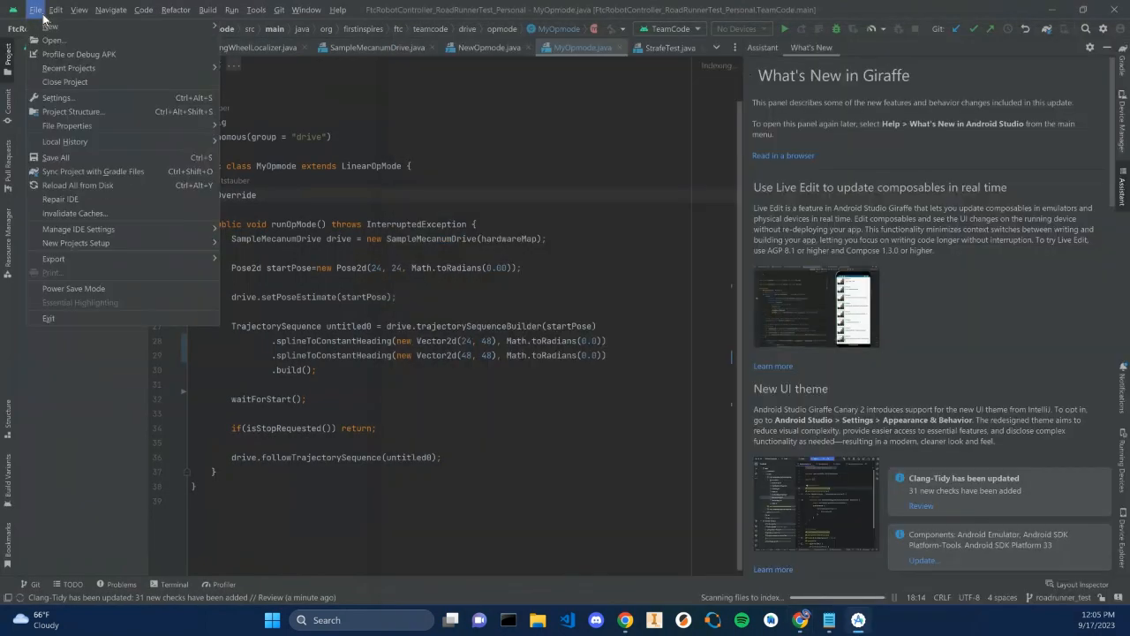
mouse_move(159, 30)
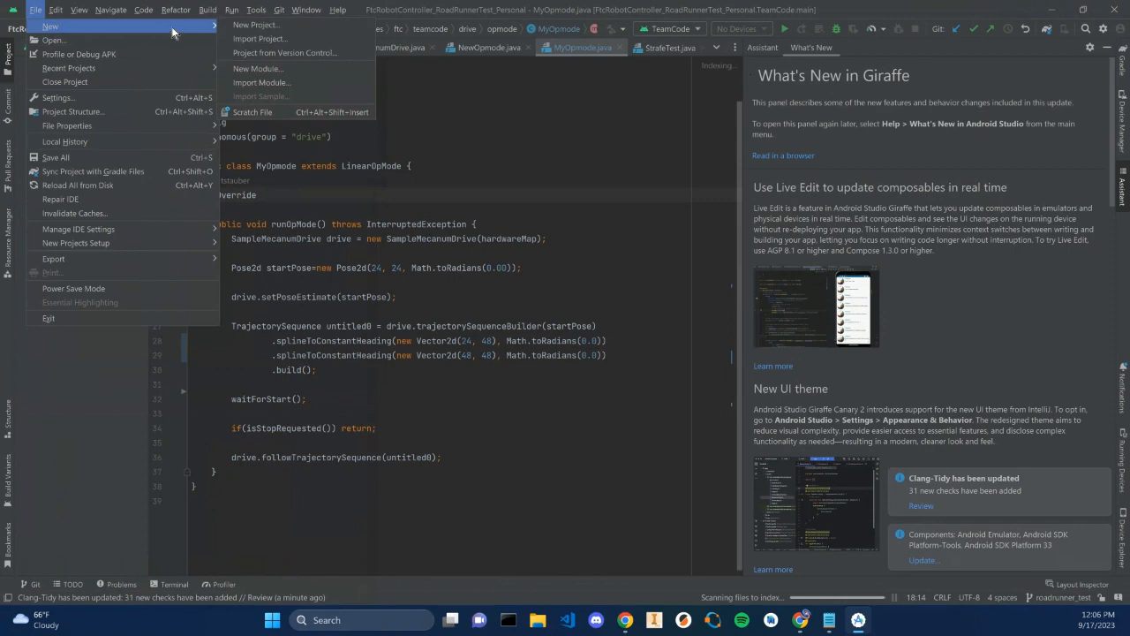
left_click(285, 53)
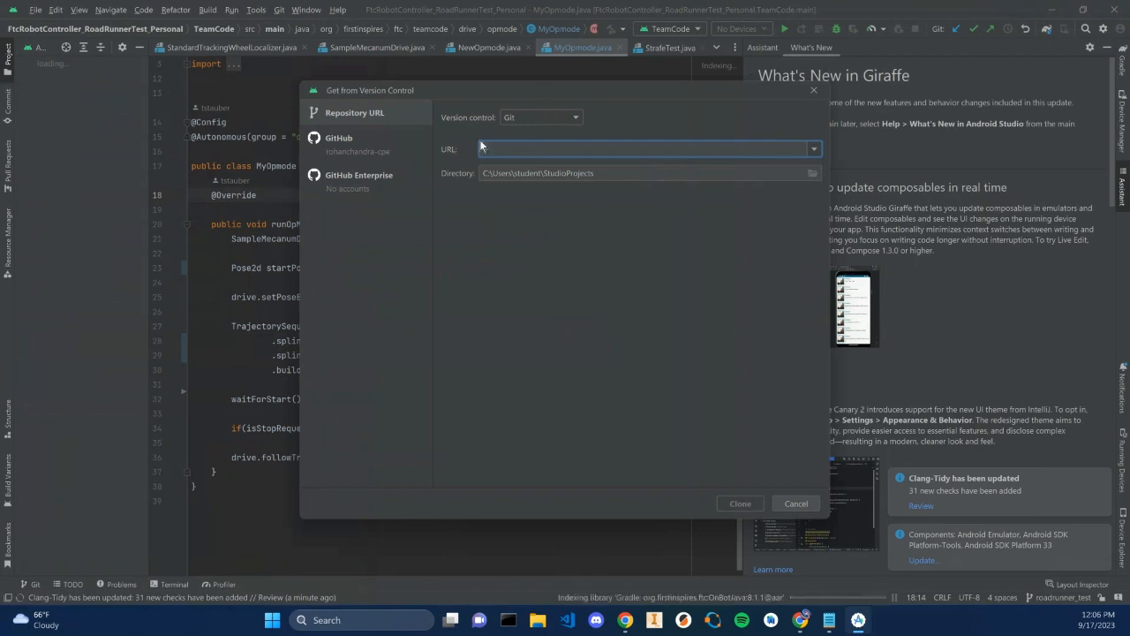
left_click(364, 153)
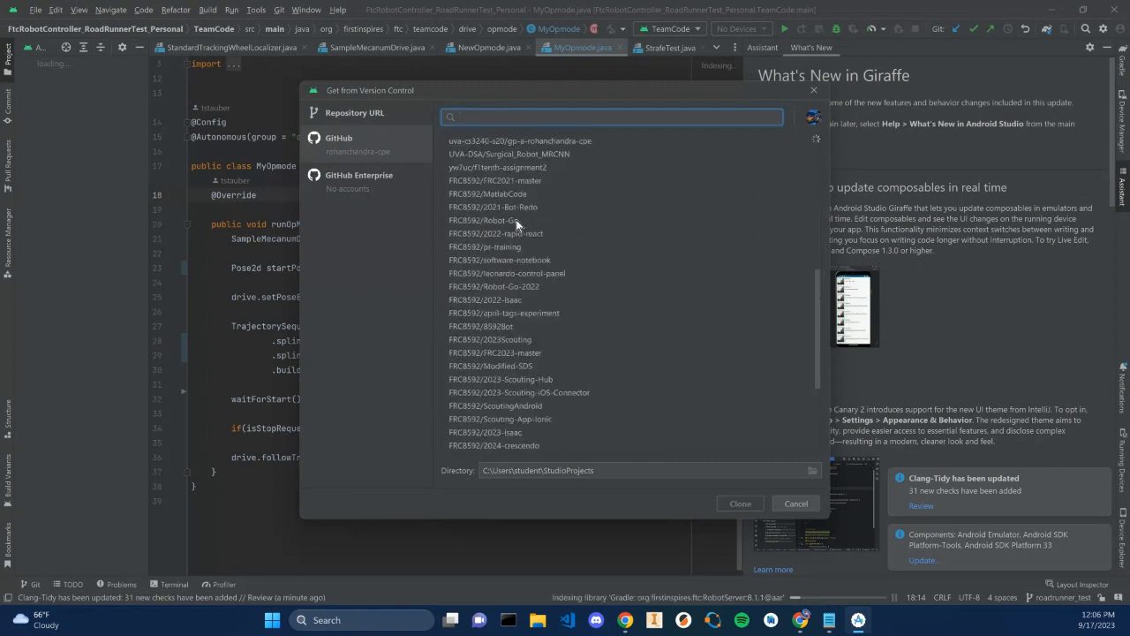
left_click(355, 154)
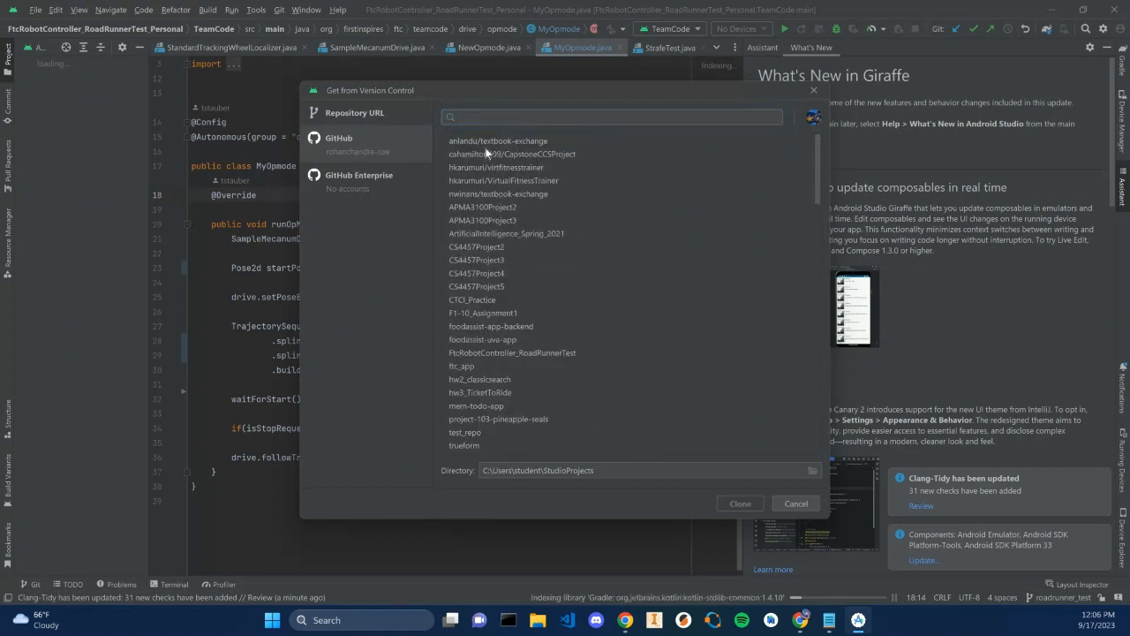
Try to log in to GitHub with a token through the account menu in the dialog
left_click(813, 117)
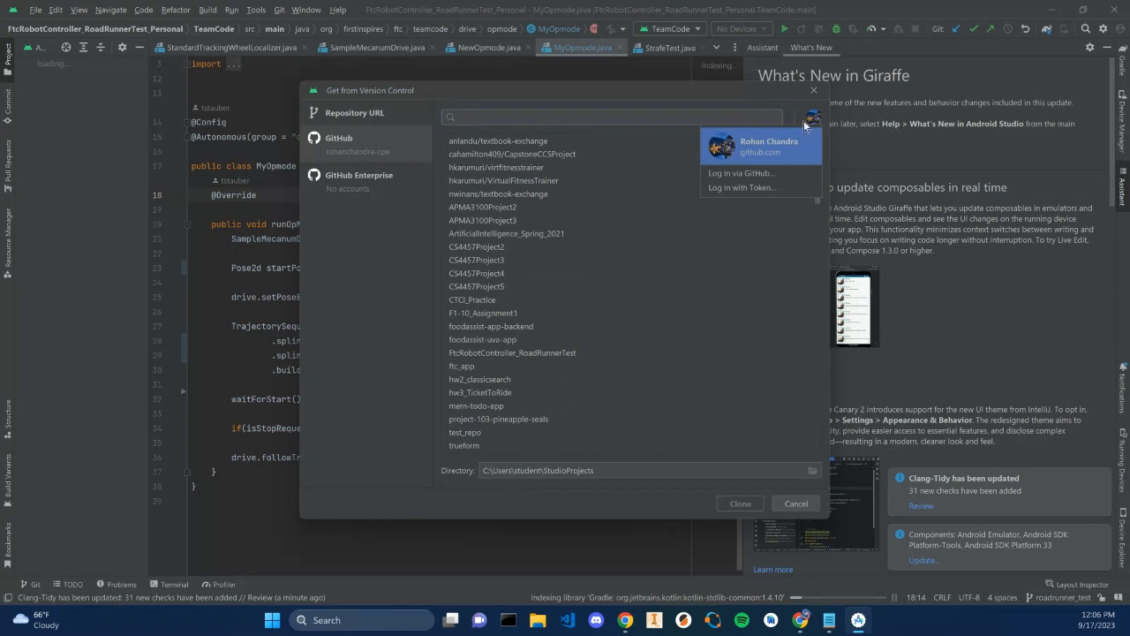
left_click(812, 118)
left_click(812, 119)
left_click(375, 123)
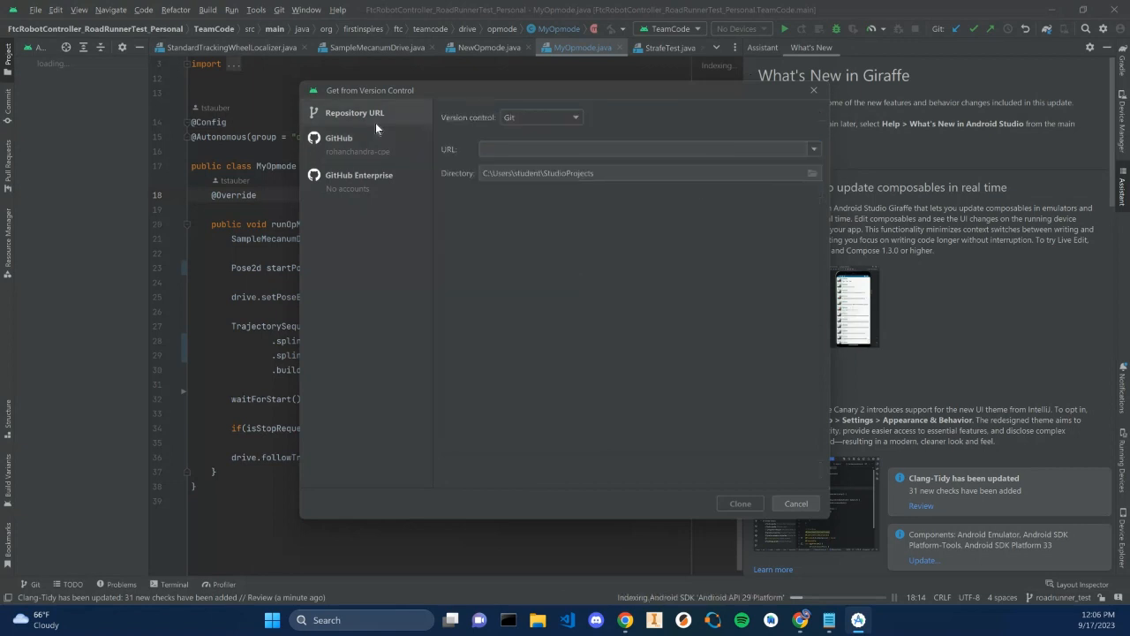
left_click(377, 140)
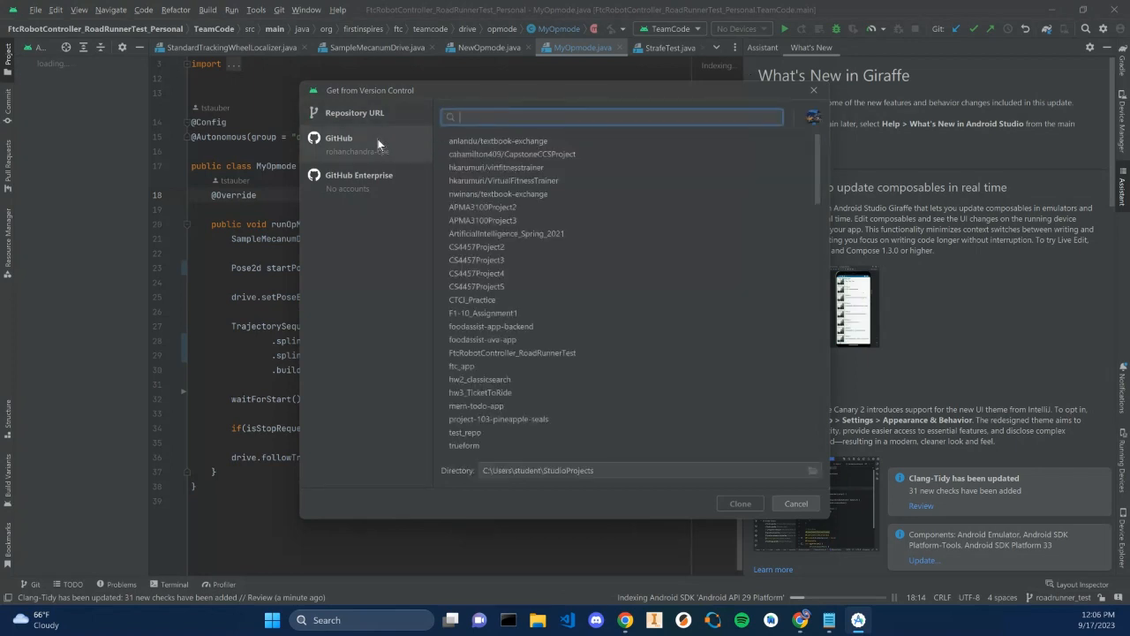
left_click(812, 118)
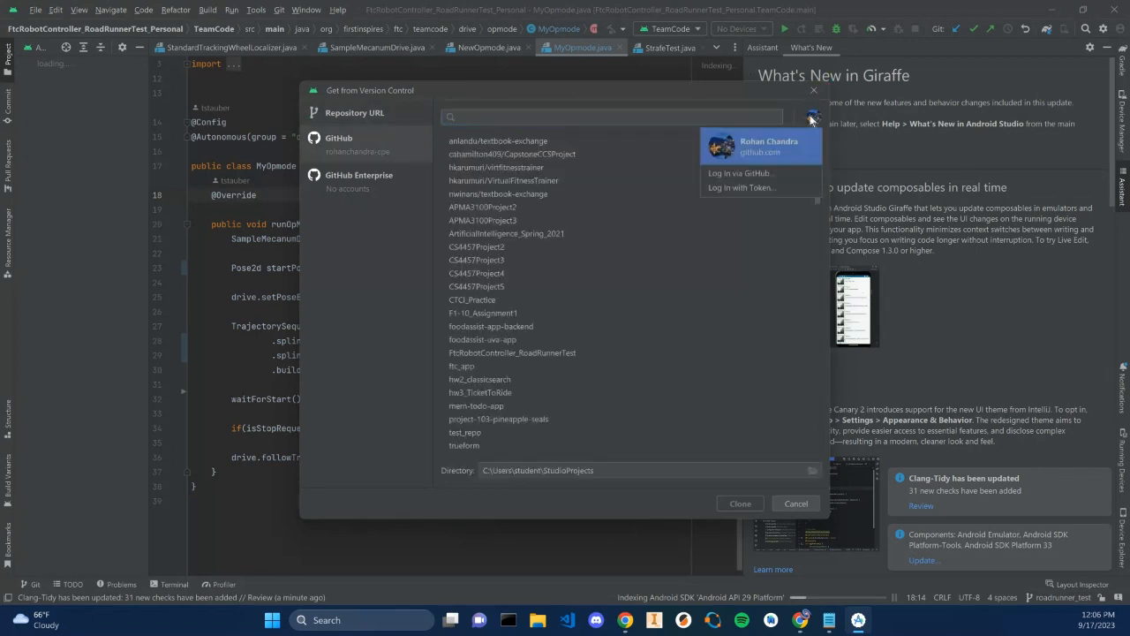
left_click(470, 104)
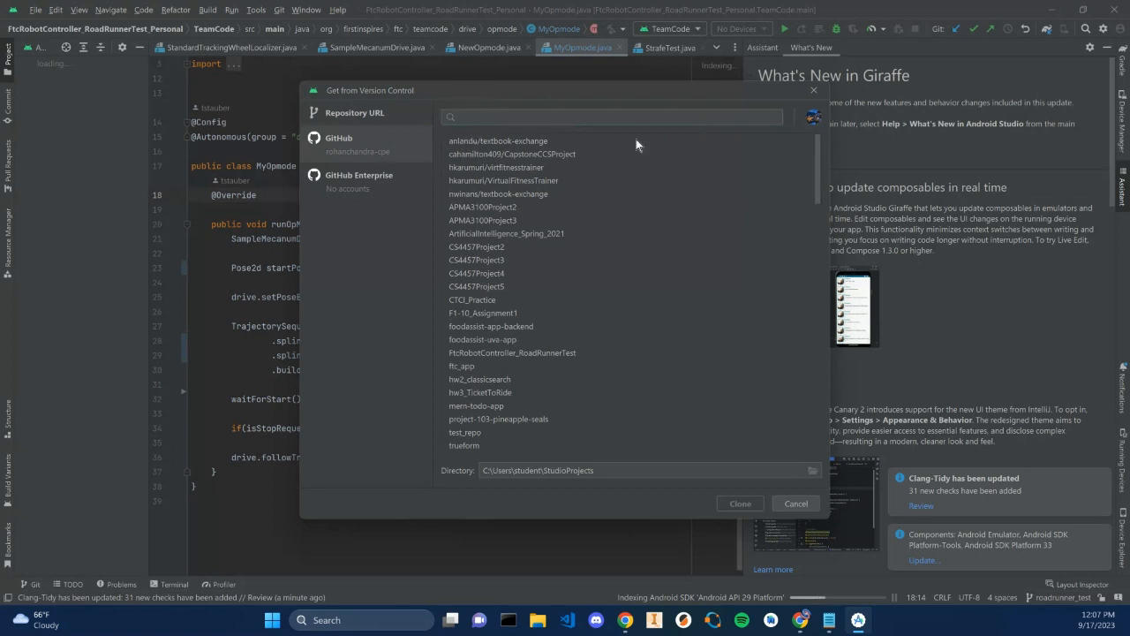
left_click(808, 123)
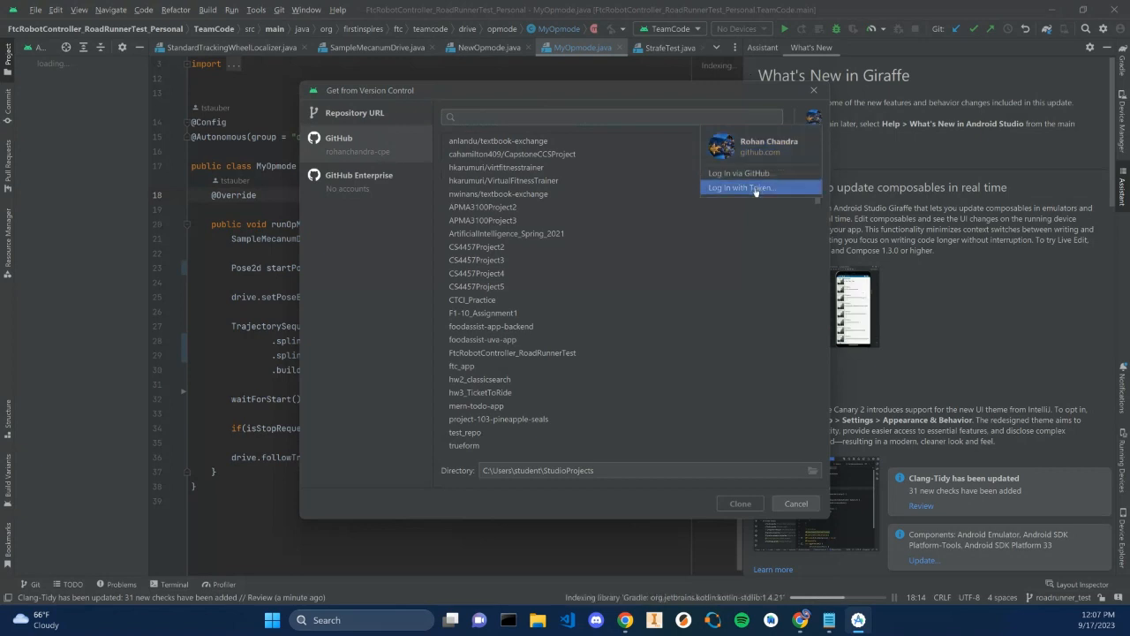
left_click(636, 156)
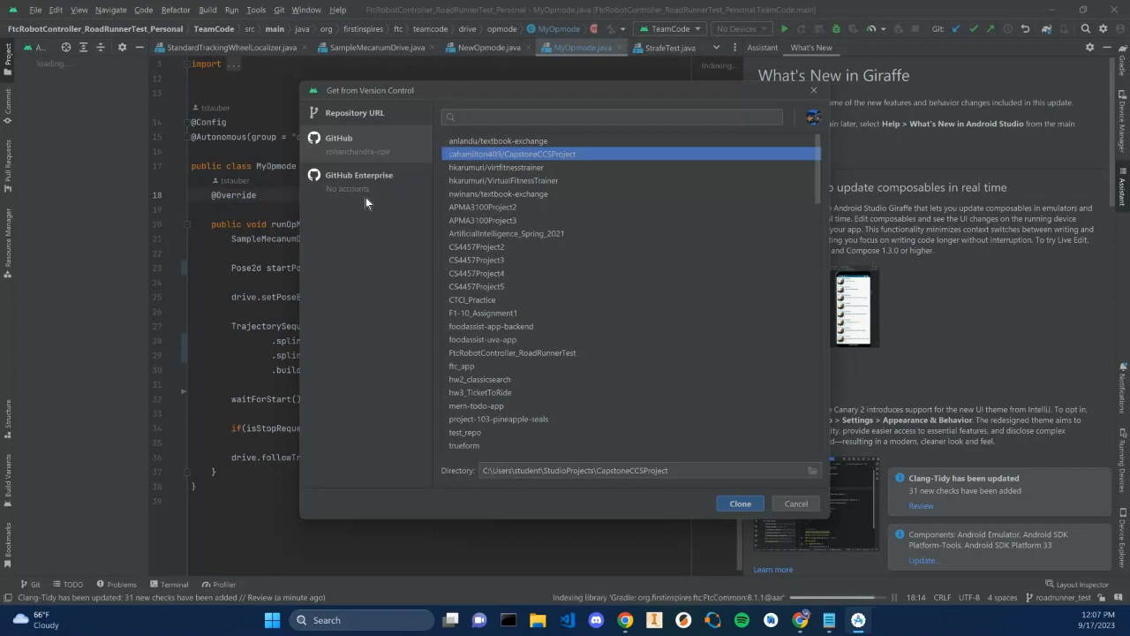
left_click(814, 116)
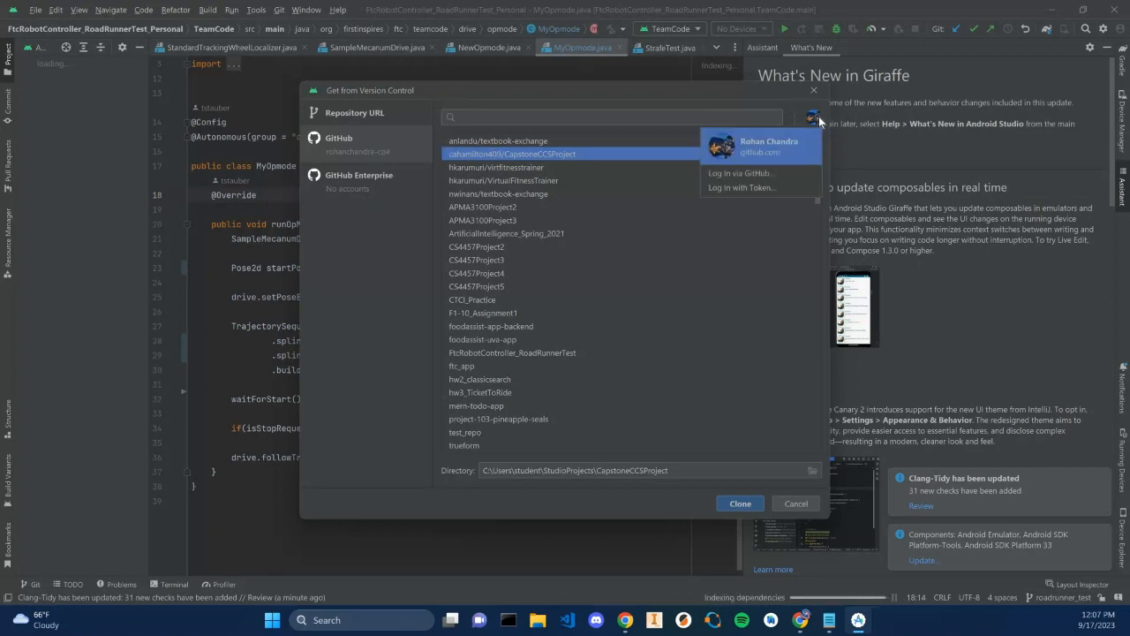
left_click(751, 188)
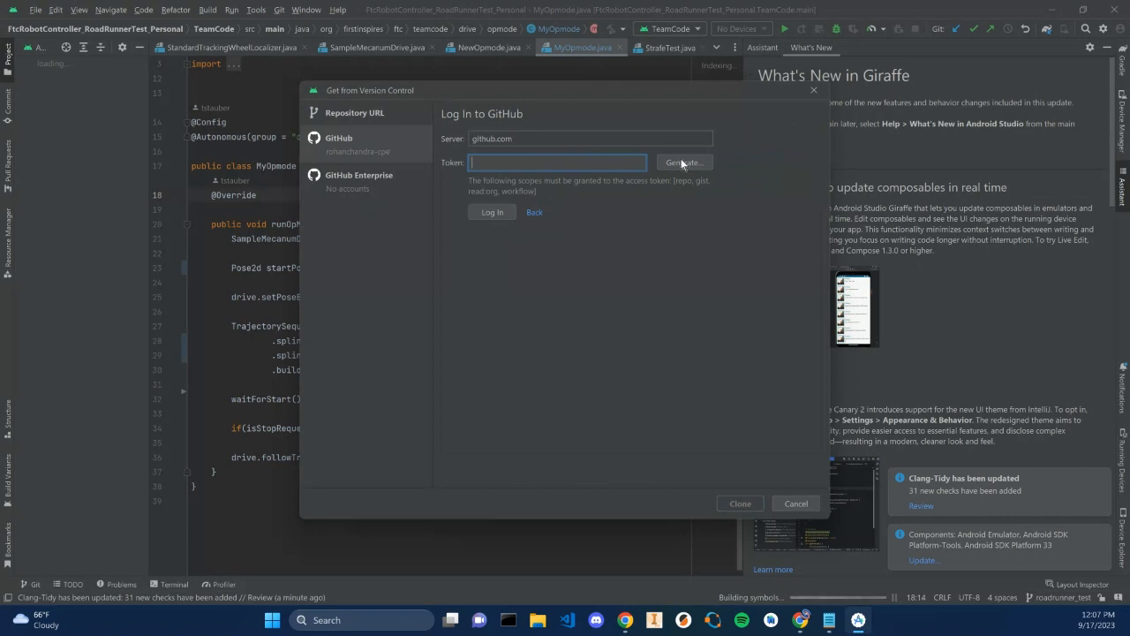
Paste the GitHub personal access token copied from Notepad into the Token field
left_click(831, 621)
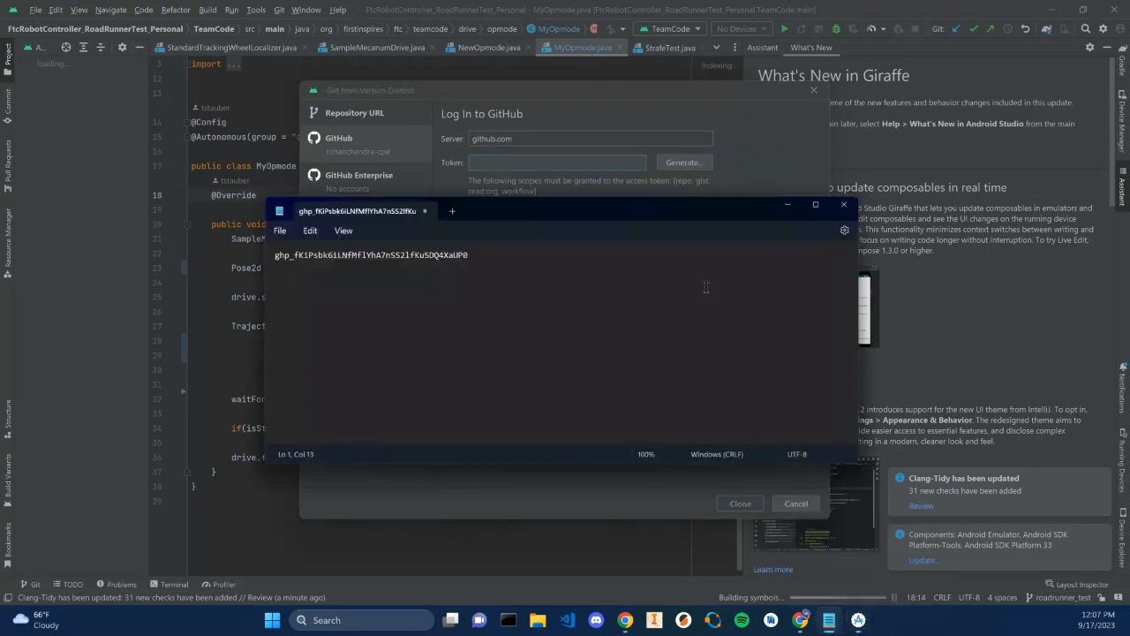
double_click(362, 226)
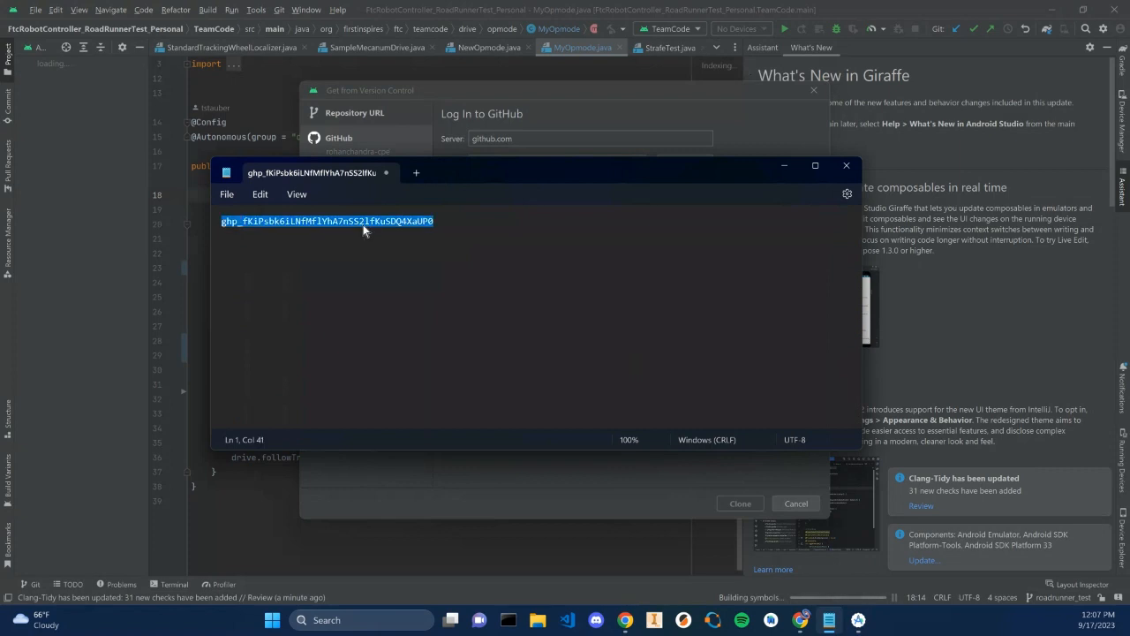
left_click(537, 91)
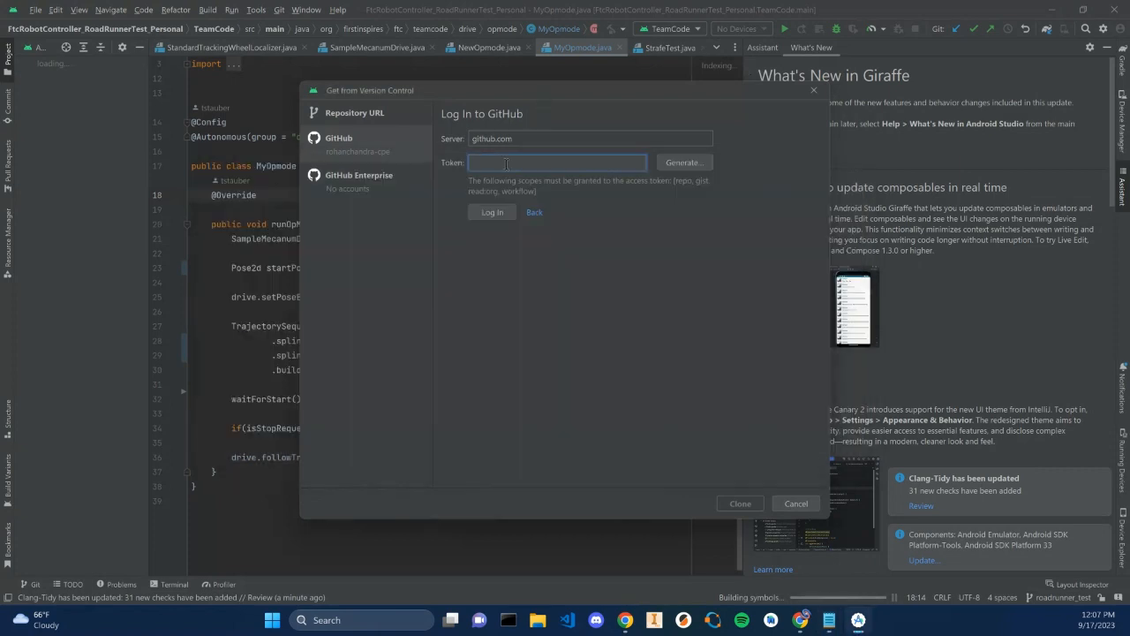
key("ctrl+v")
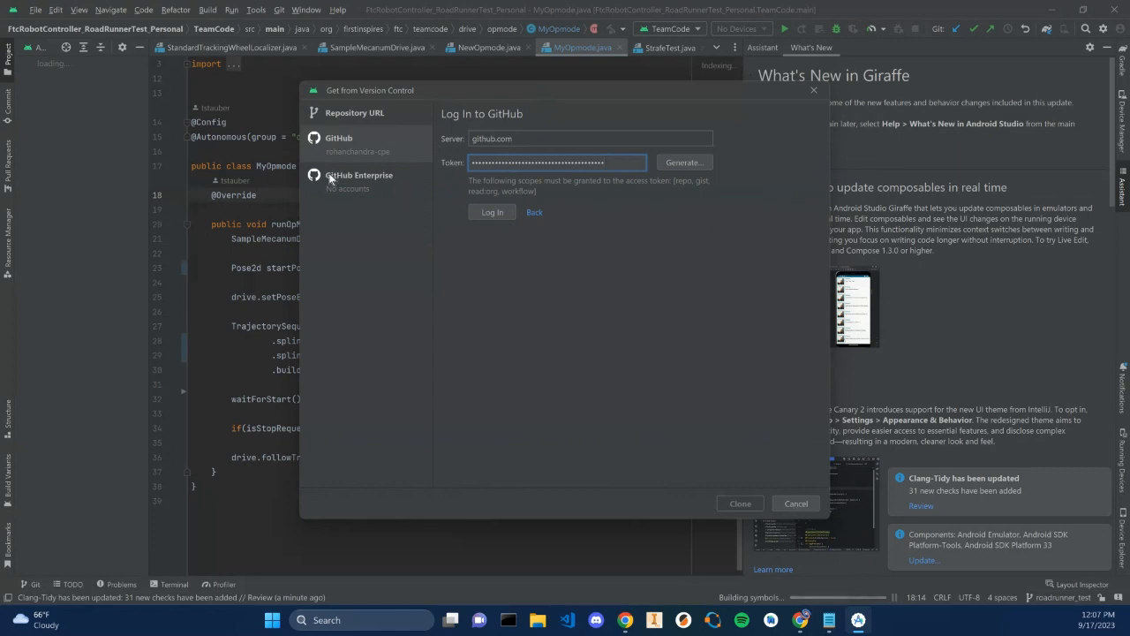
Reopen the token log-in form, then return to the Repository URL pane without logging in
left_click(351, 155)
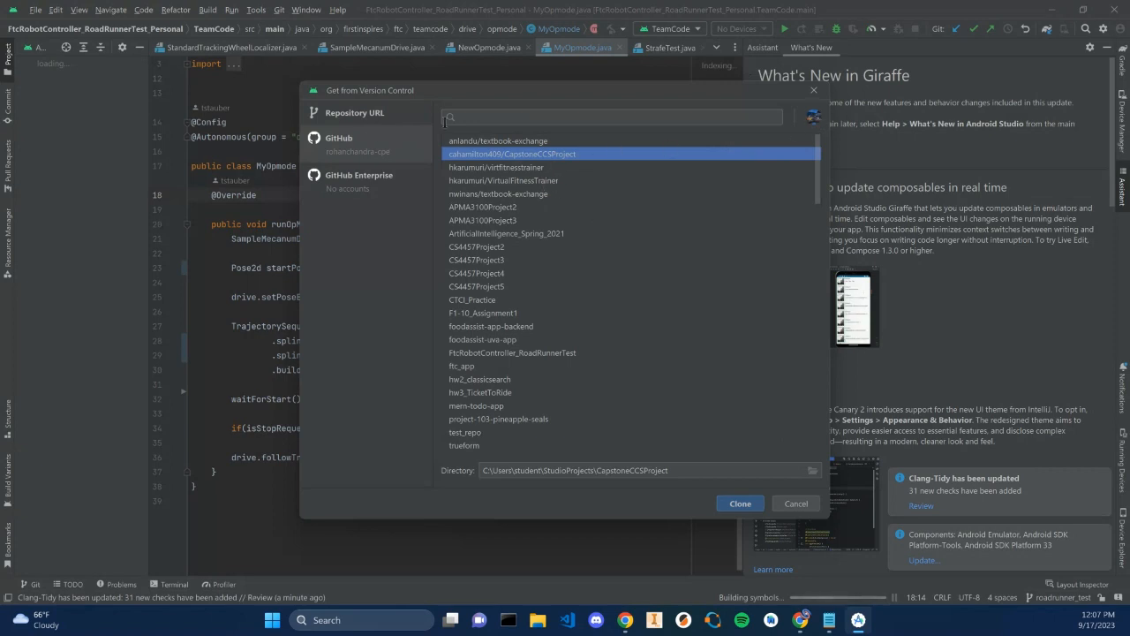
left_click(363, 116)
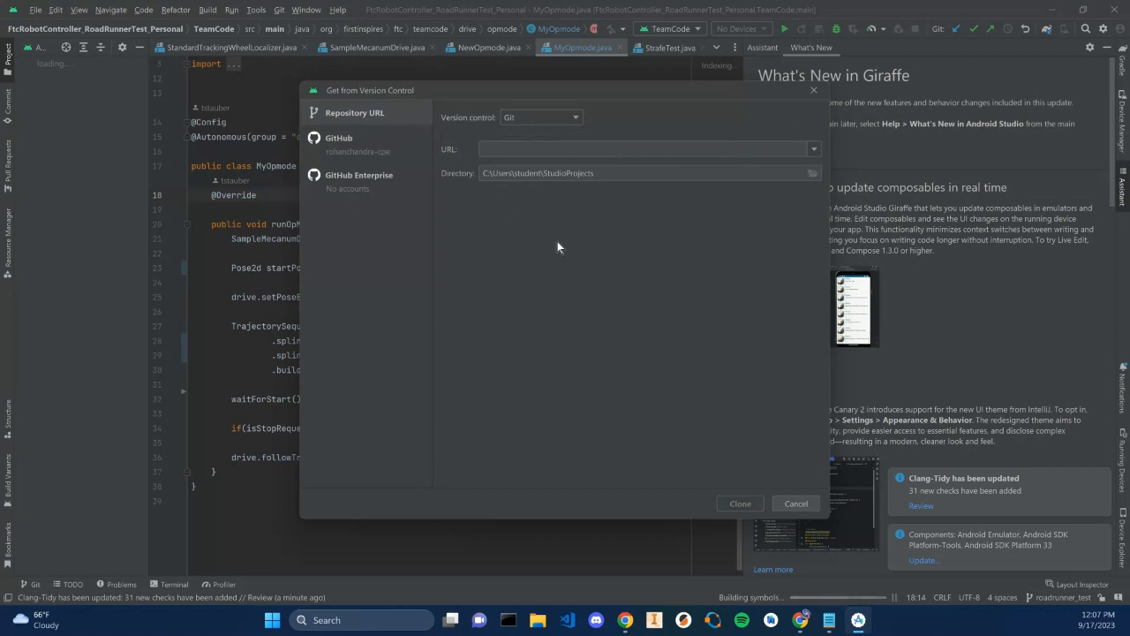
left_click(378, 149)
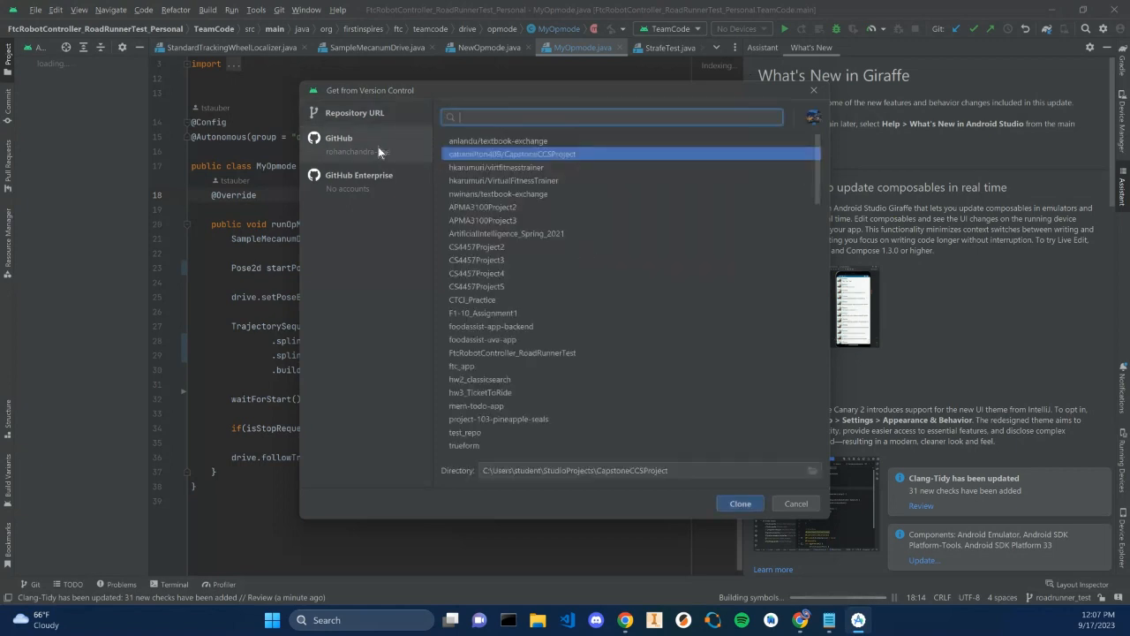
left_click(809, 122)
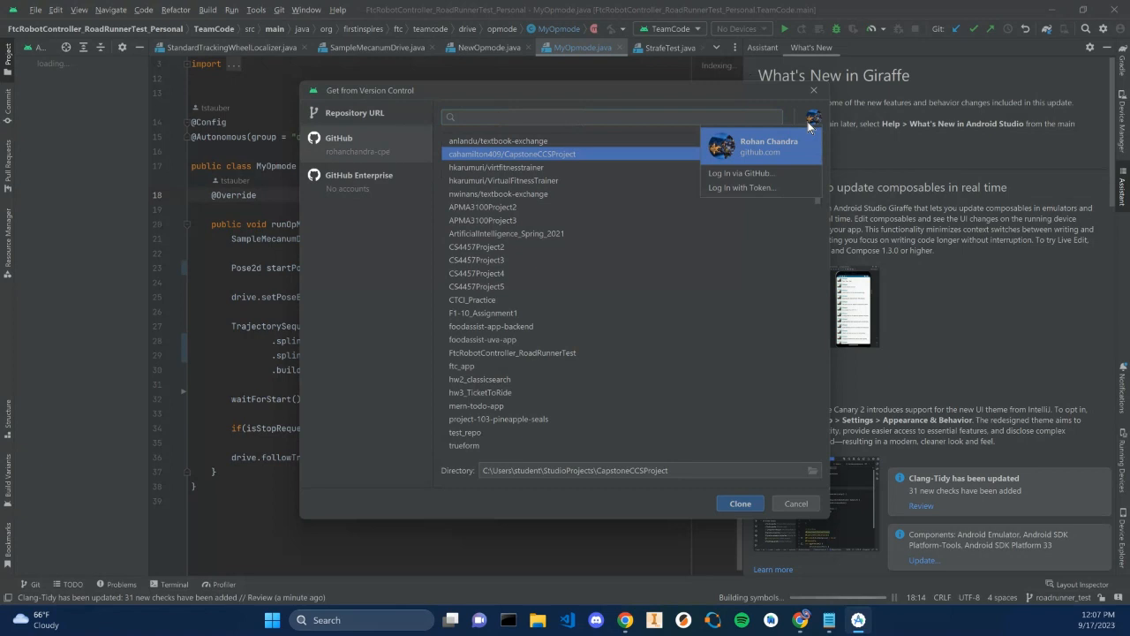
left_click(761, 181)
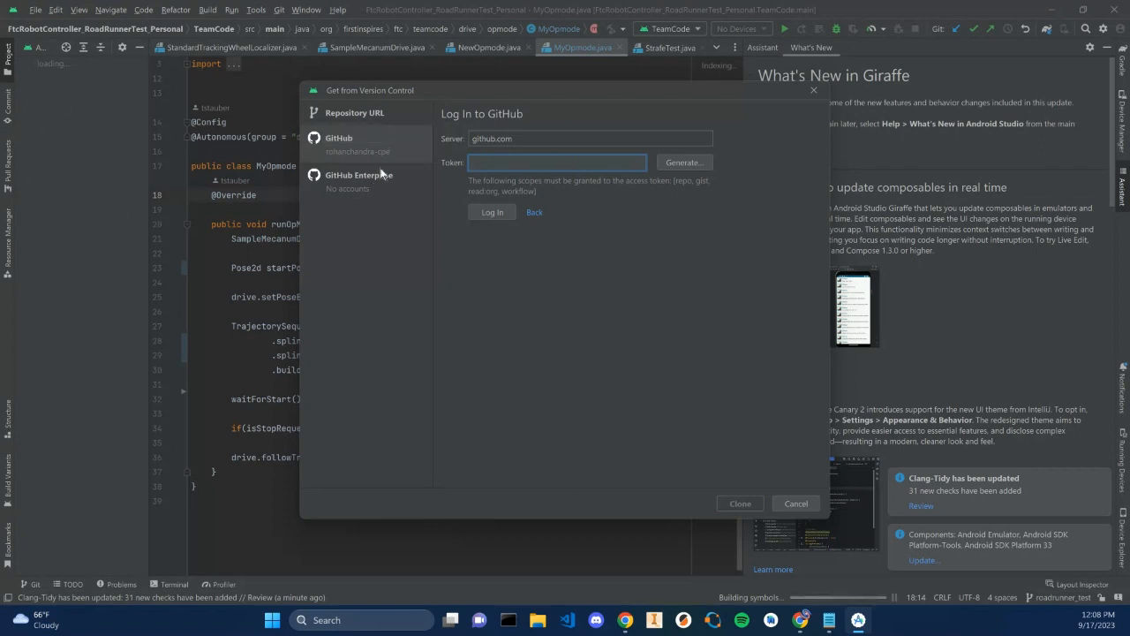
left_click(375, 115)
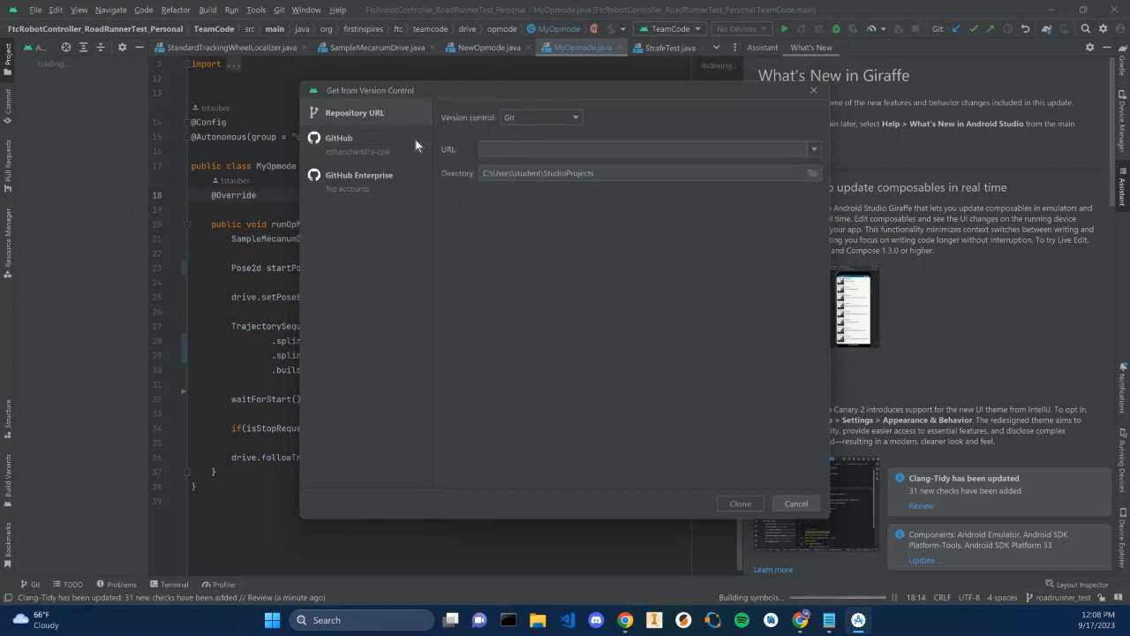
Copy the RobotGo-2023 repository URL from slide 28's speaker notes and paste it into the Repository URL field
left_click(529, 147)
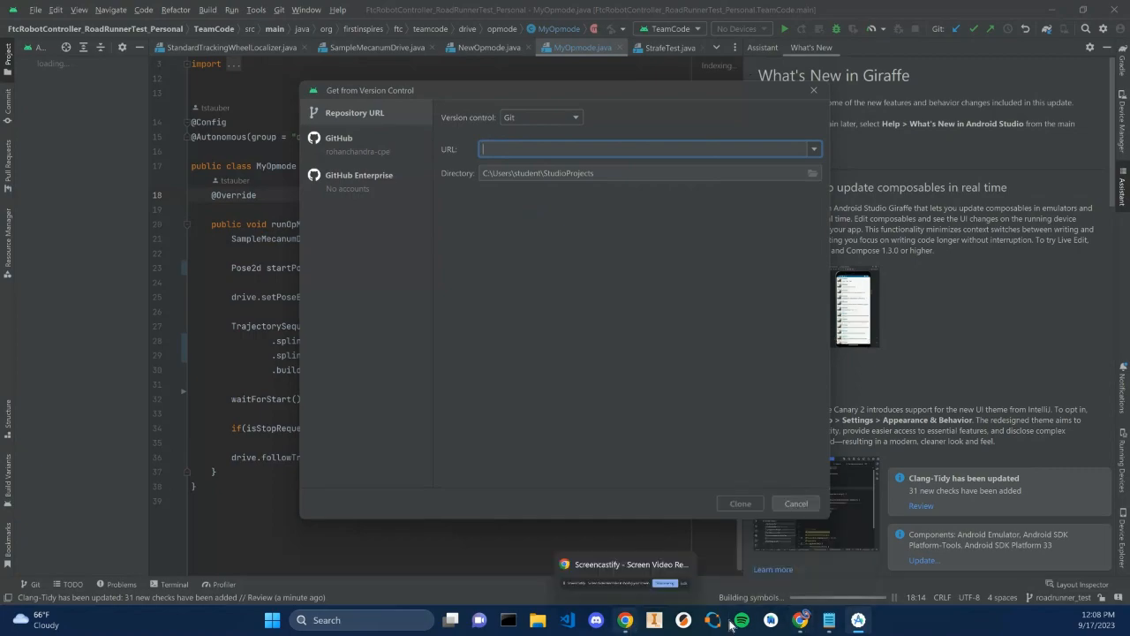
left_click(801, 626)
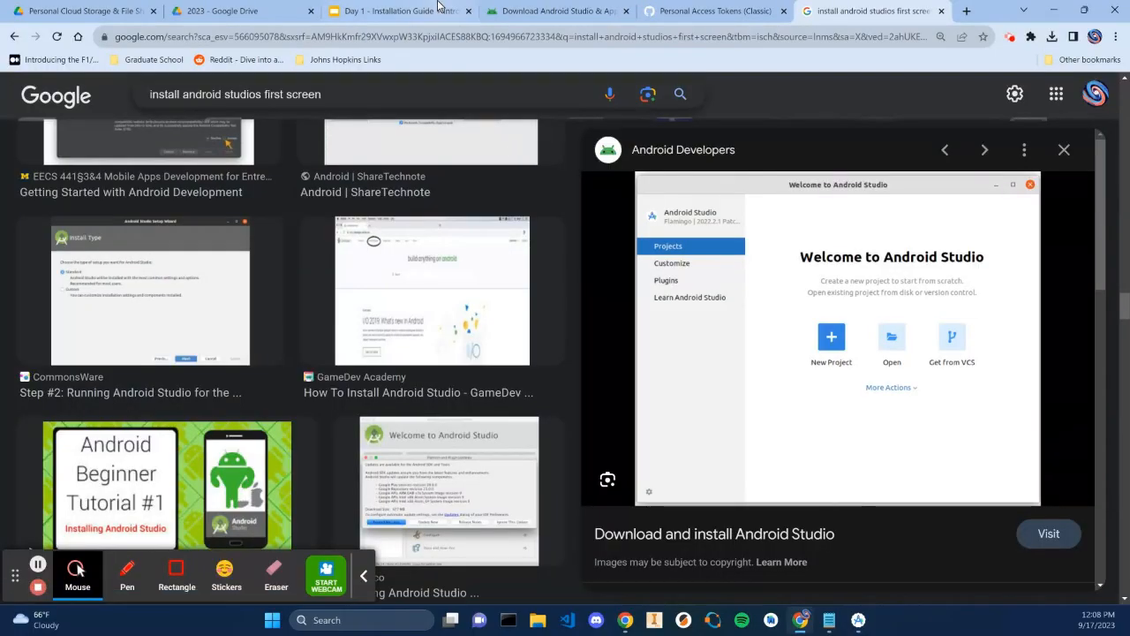
left_click(439, 7)
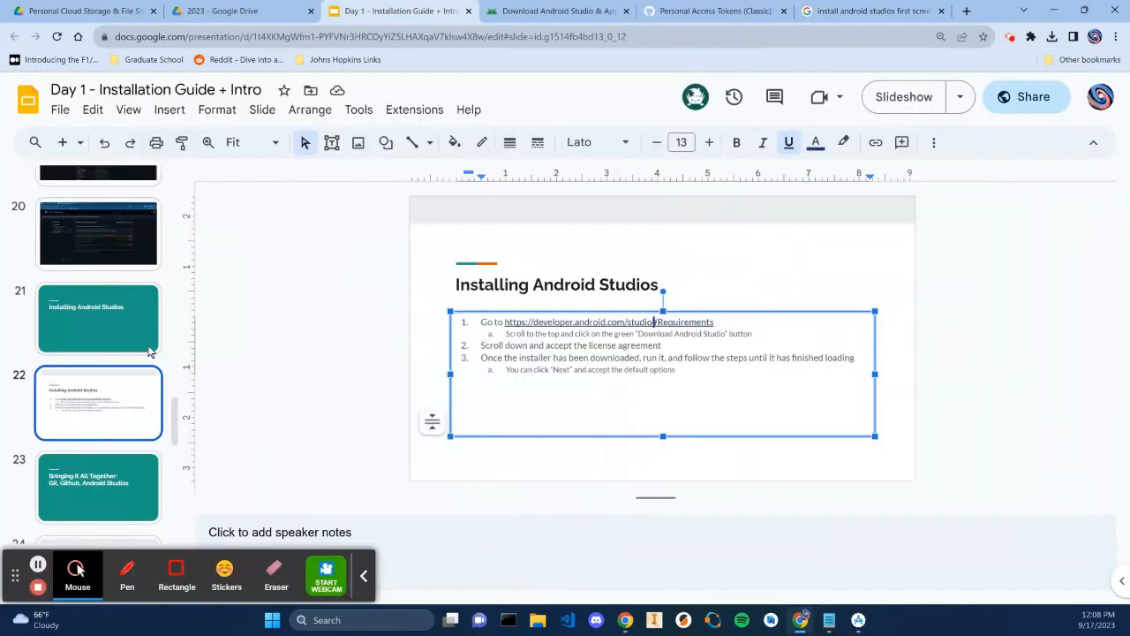
scroll(122, 396, "down", 1)
scroll(121, 388, "down", 5)
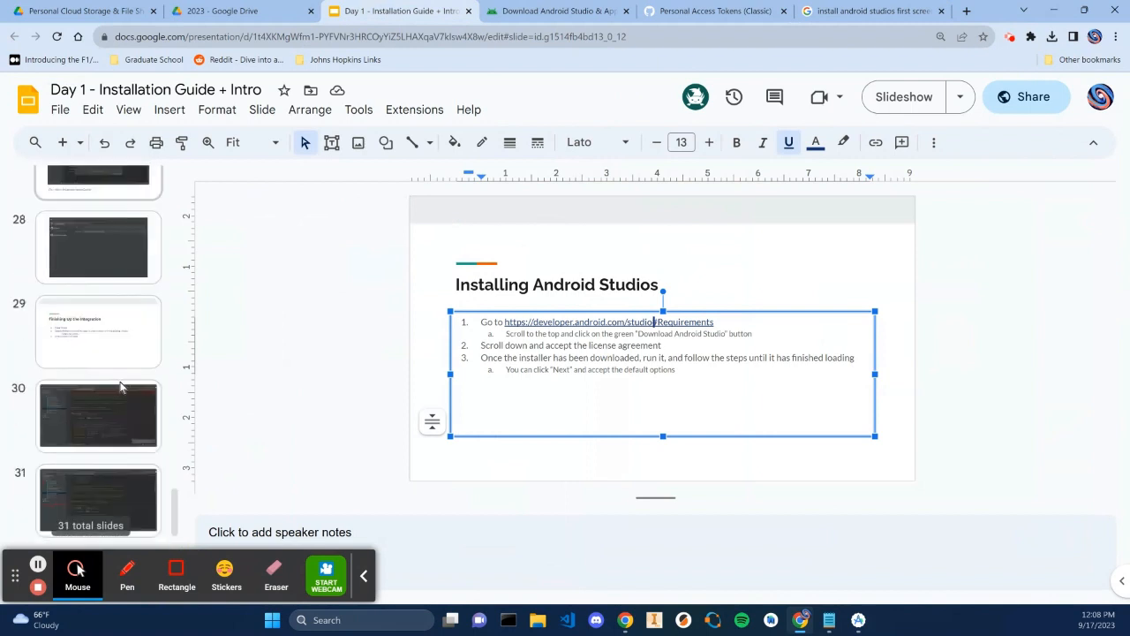
left_click(132, 265)
left_click(563, 464)
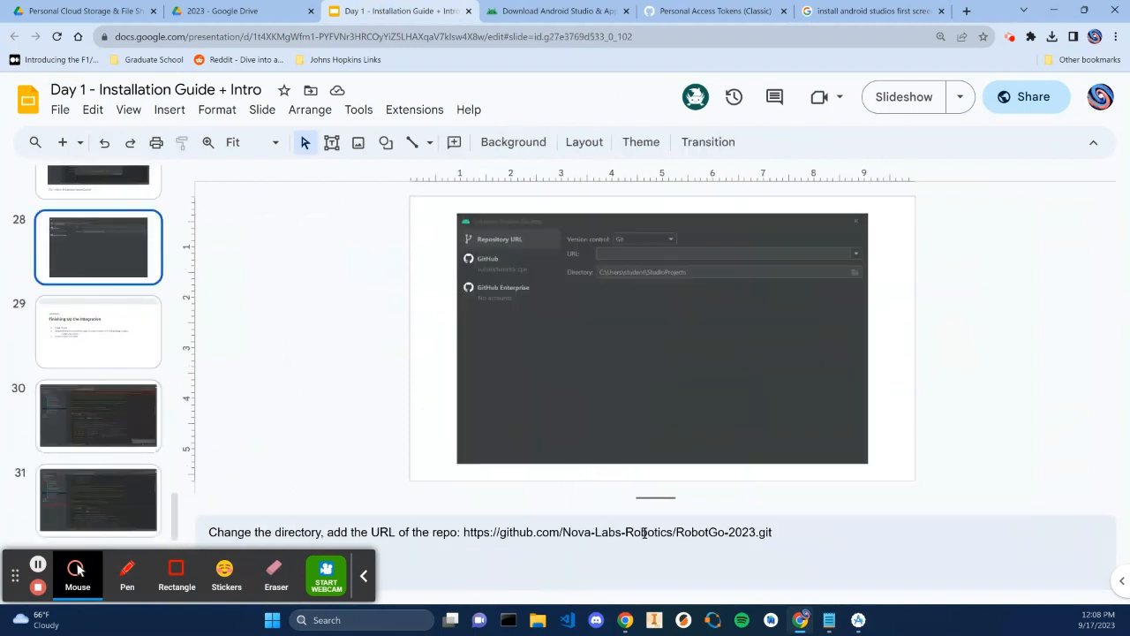
left_click_drag(773, 532, 465, 533)
key("ctrl+c")
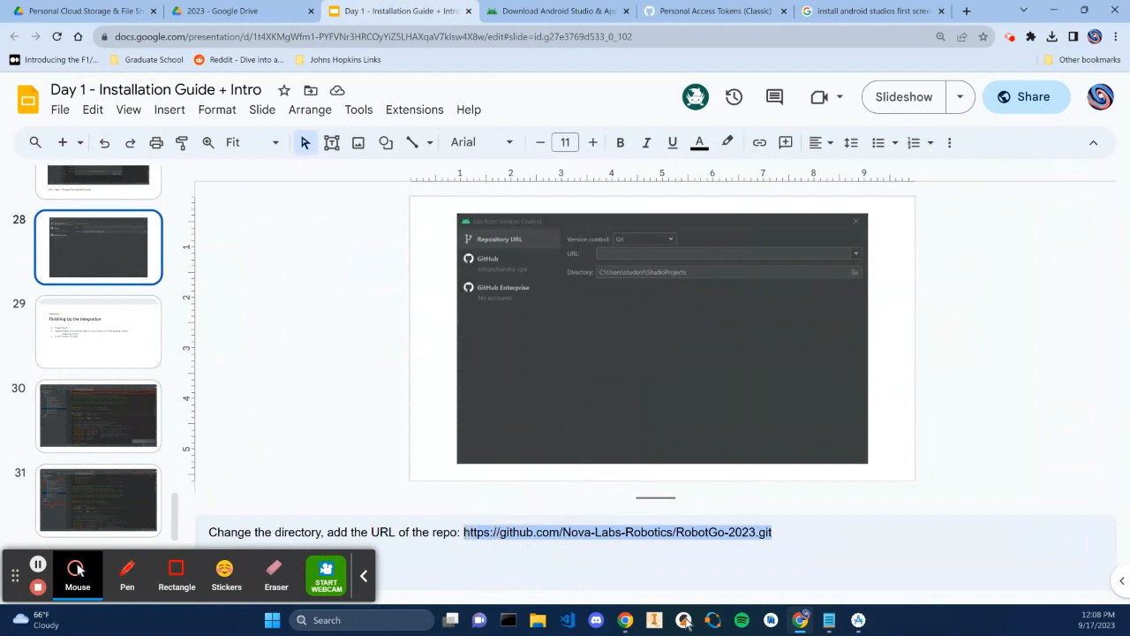
left_click(858, 619)
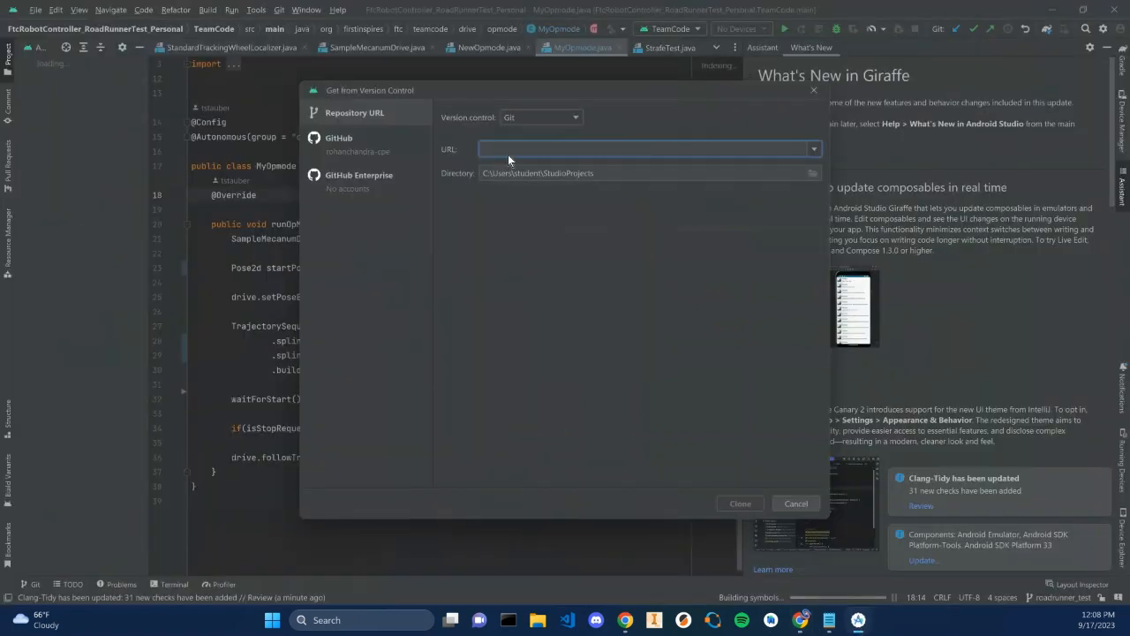
key("ctrl+v")
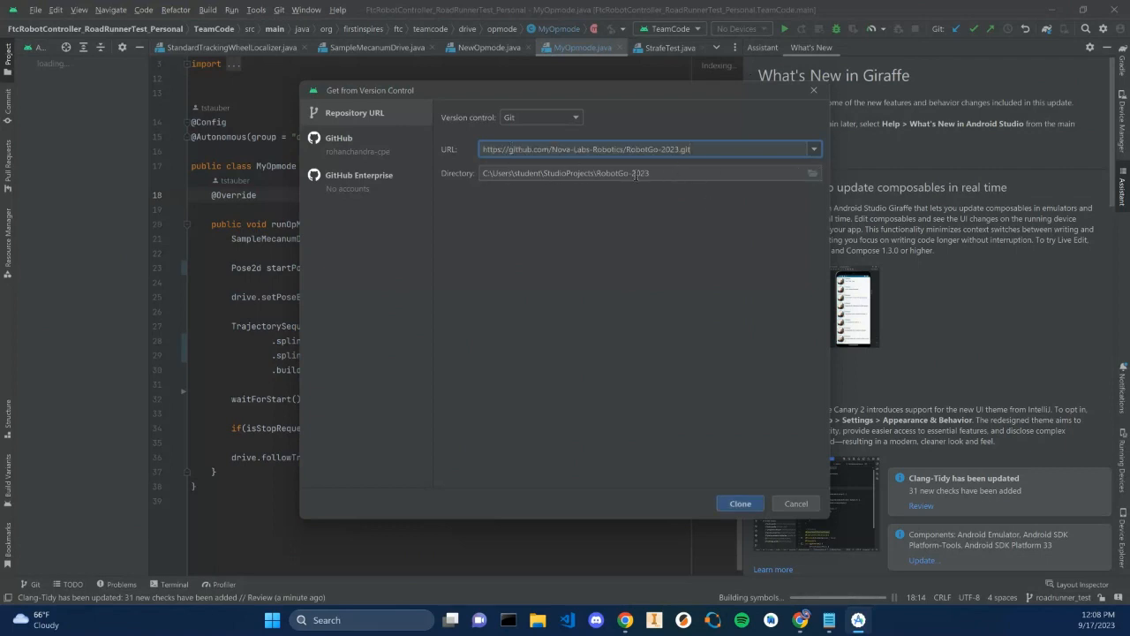
Browse for the clone directory and navigate to the Documents\GitHub folder
left_click(813, 175)
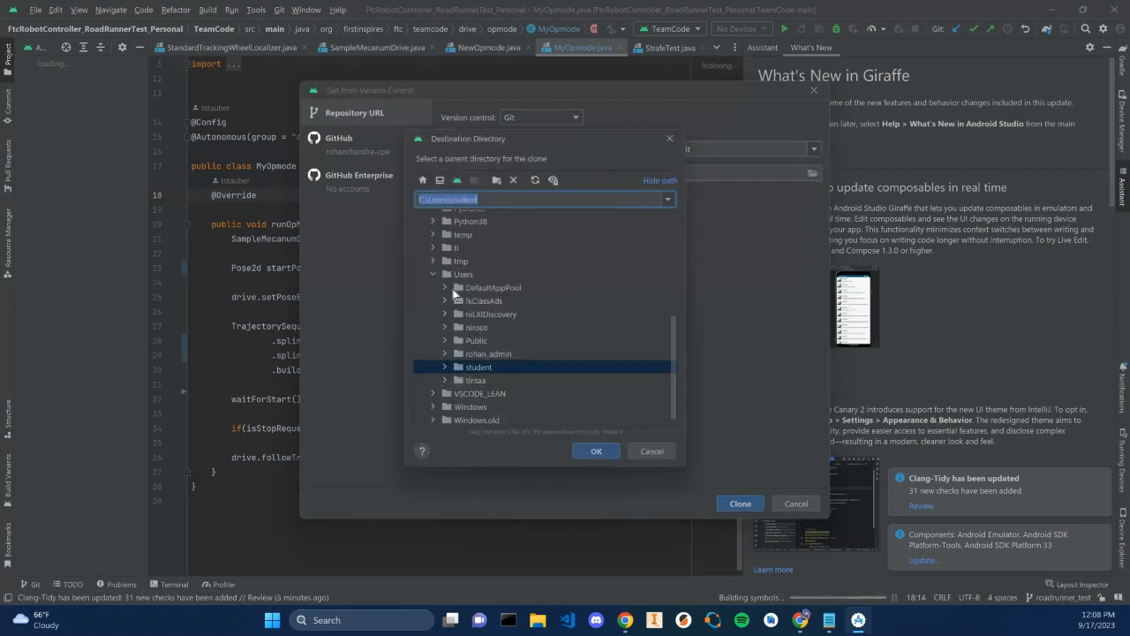
scroll(453, 304, "up", 5)
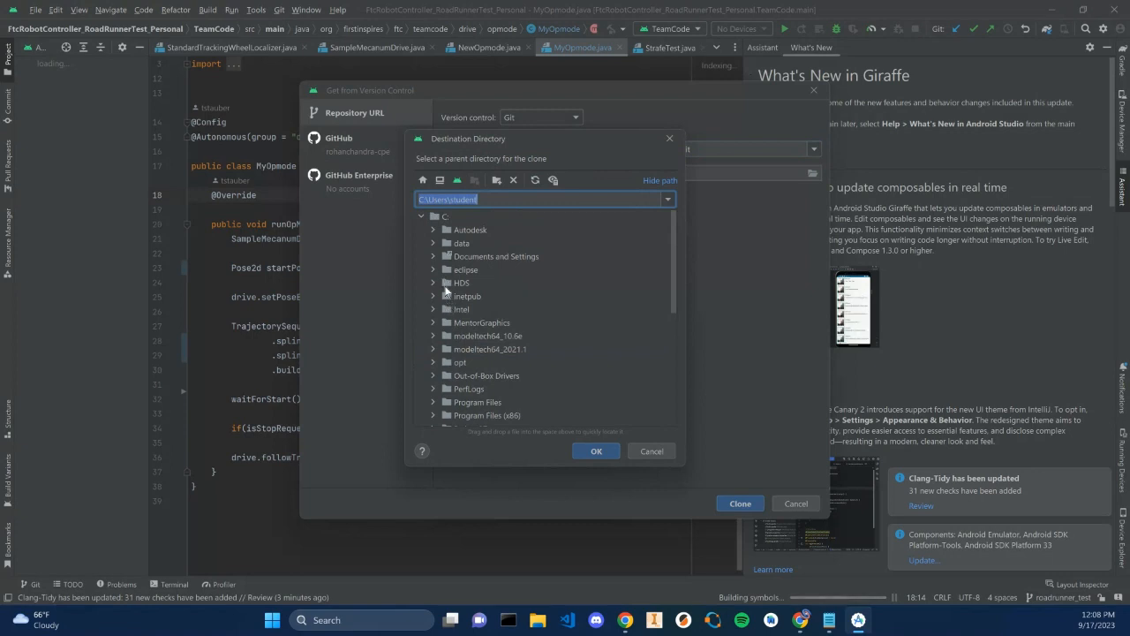
scroll(448, 296, "down", 10)
left_click(445, 354)
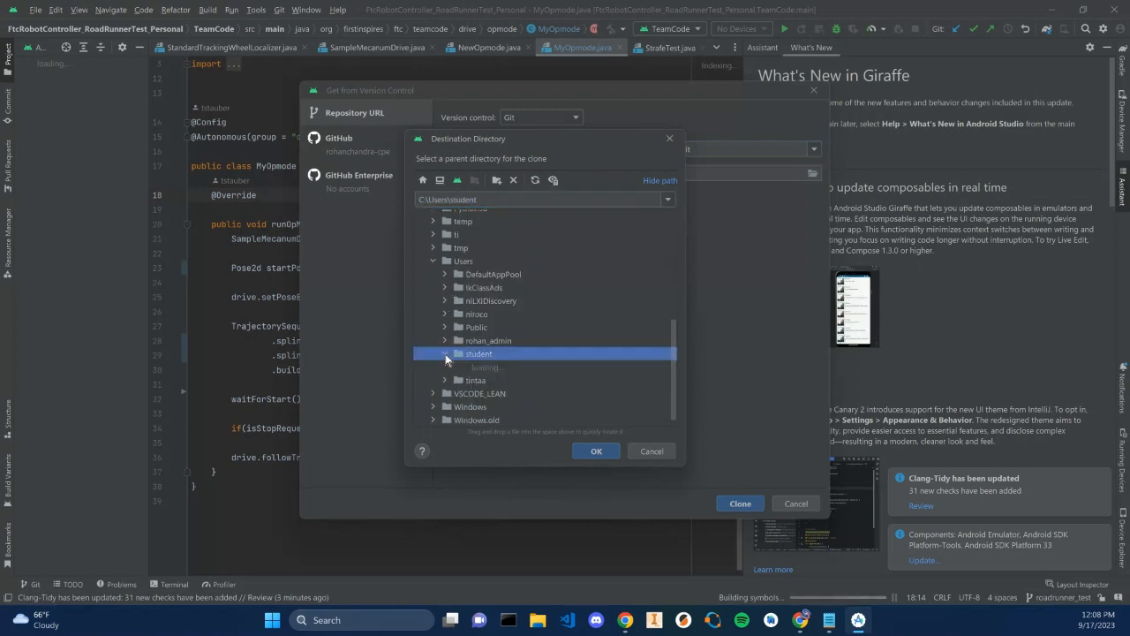
scroll(490, 349, "down", 10)
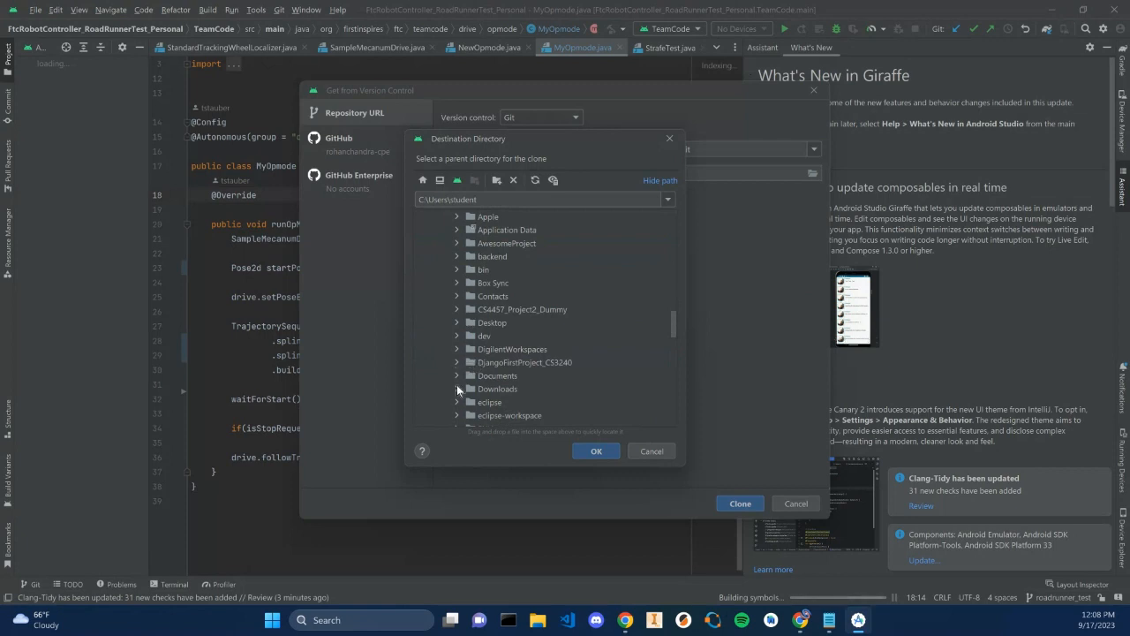
left_click(456, 389)
scroll(490, 366, "down", 5)
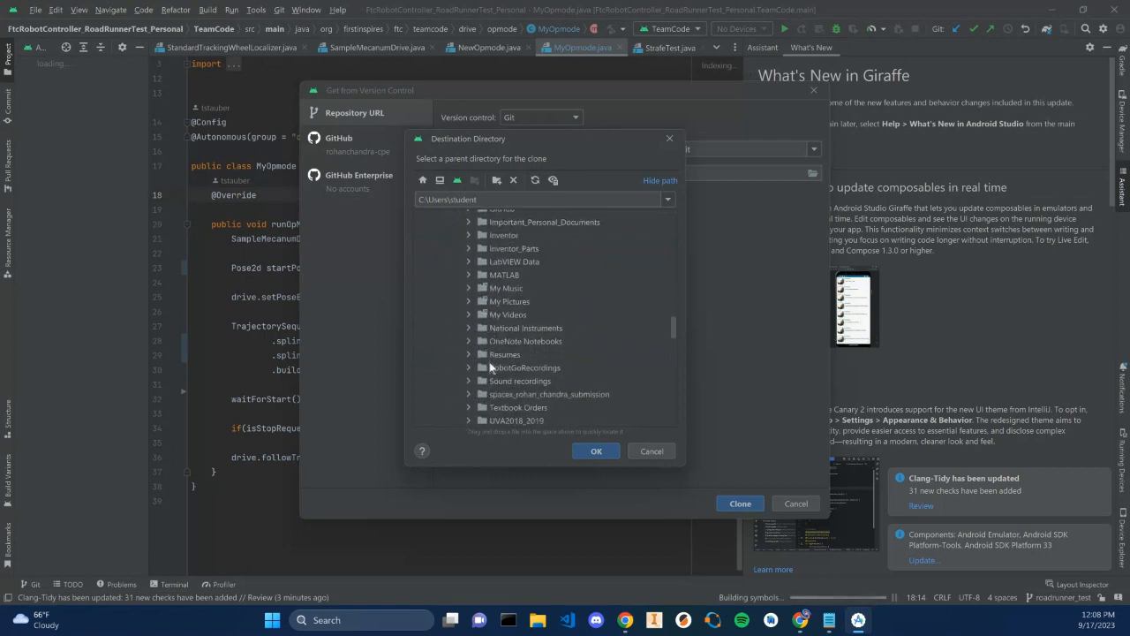
scroll(499, 366, "down", 3)
scroll(517, 375, "up", 5)
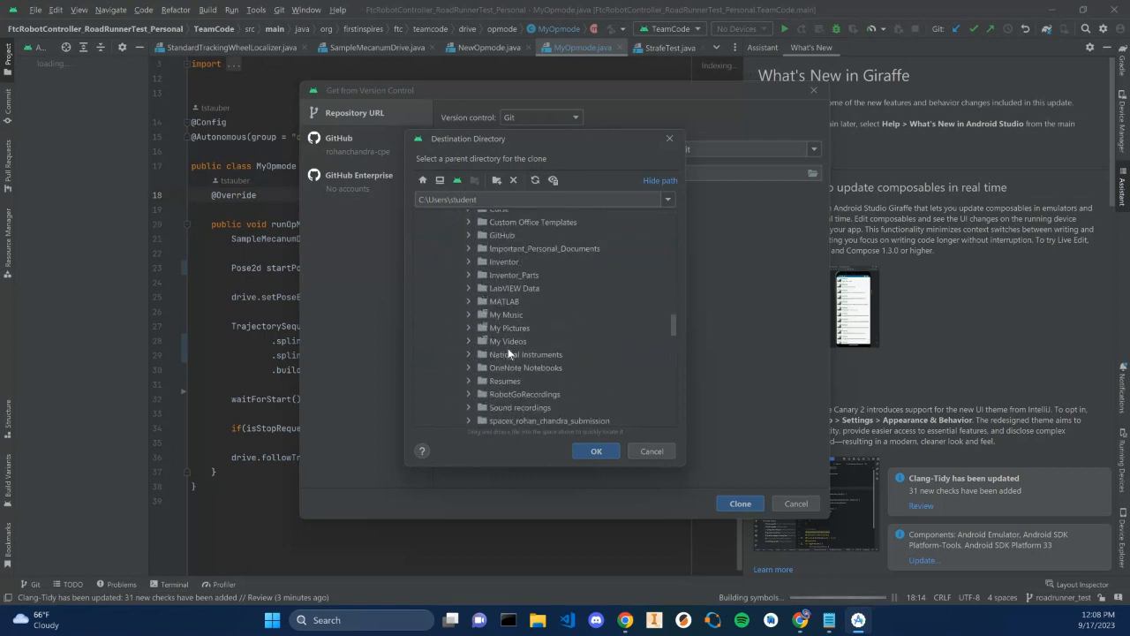
left_click(469, 243)
left_click(496, 241)
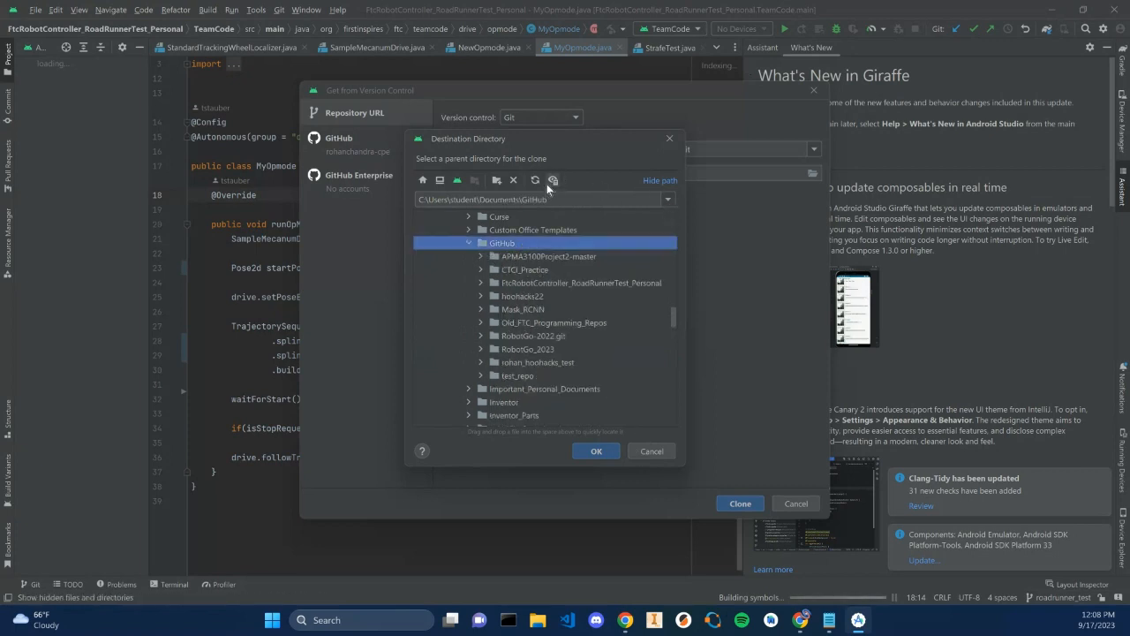
Create a new folder named RobotGo2023_ inside GitHub, choose it as the clone directory, and clone the repository
right_click(557, 242)
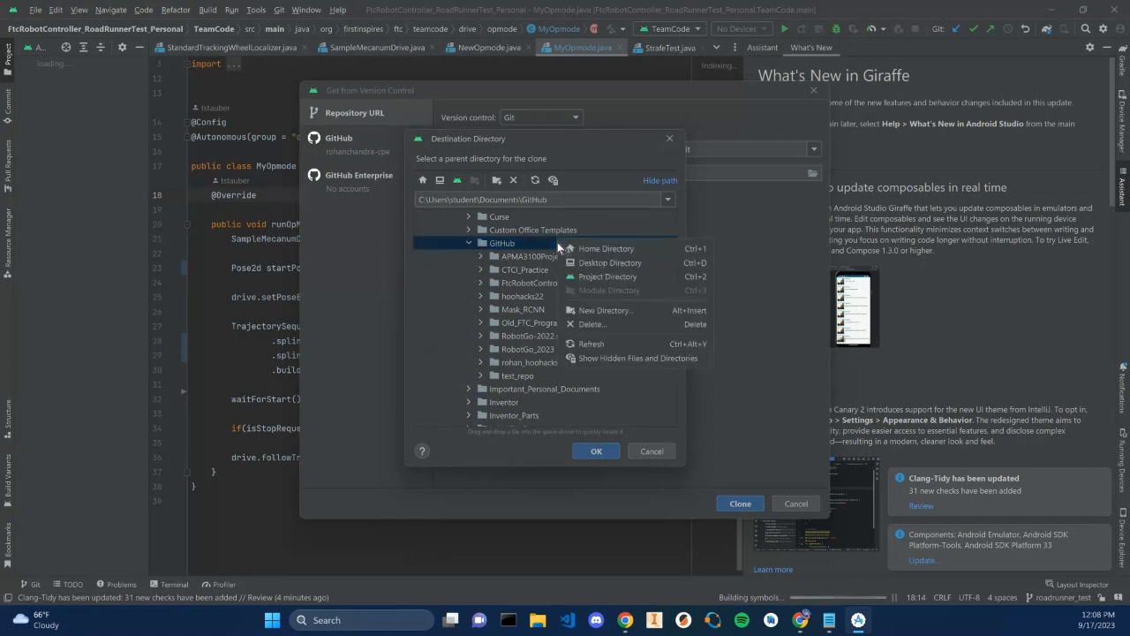
left_click(609, 310)
type("R")
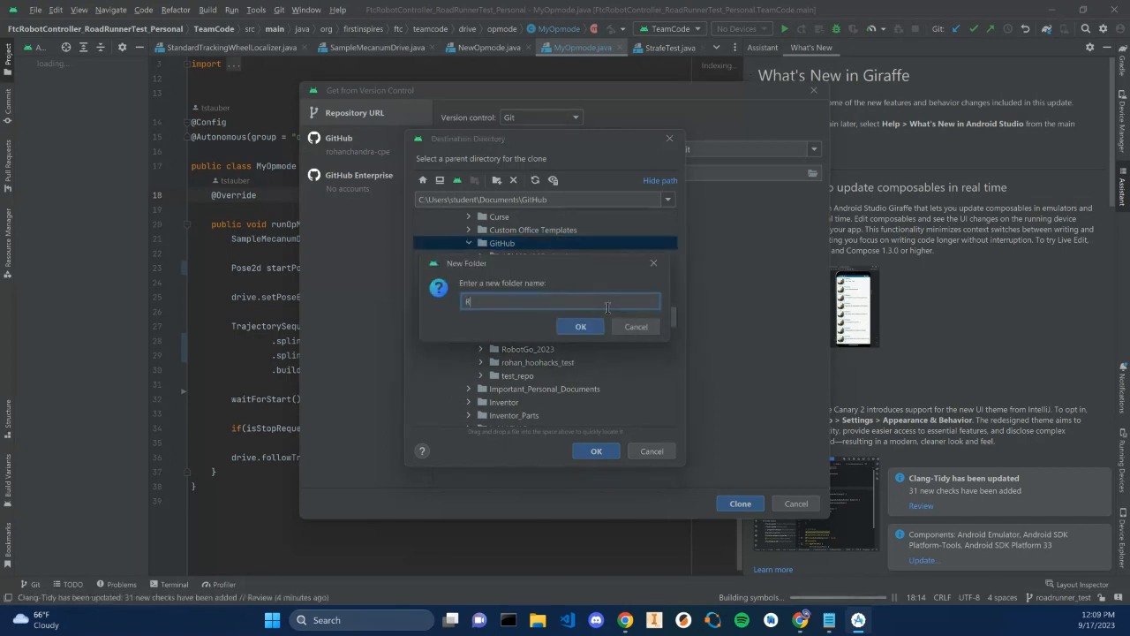
type("obotGo2023_")
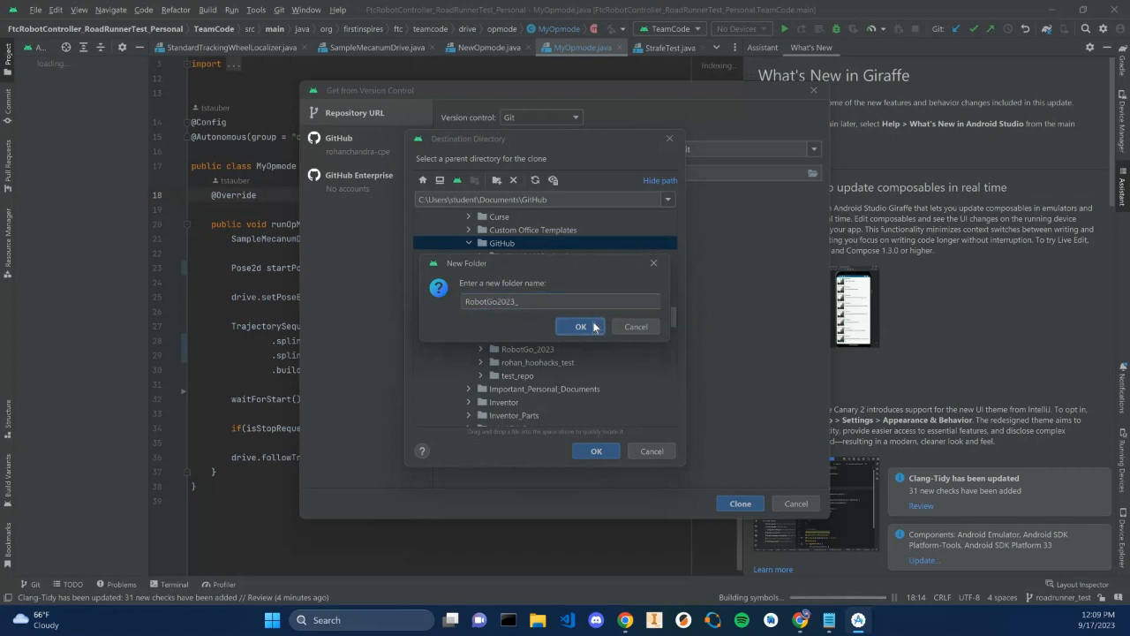
left_click(591, 325)
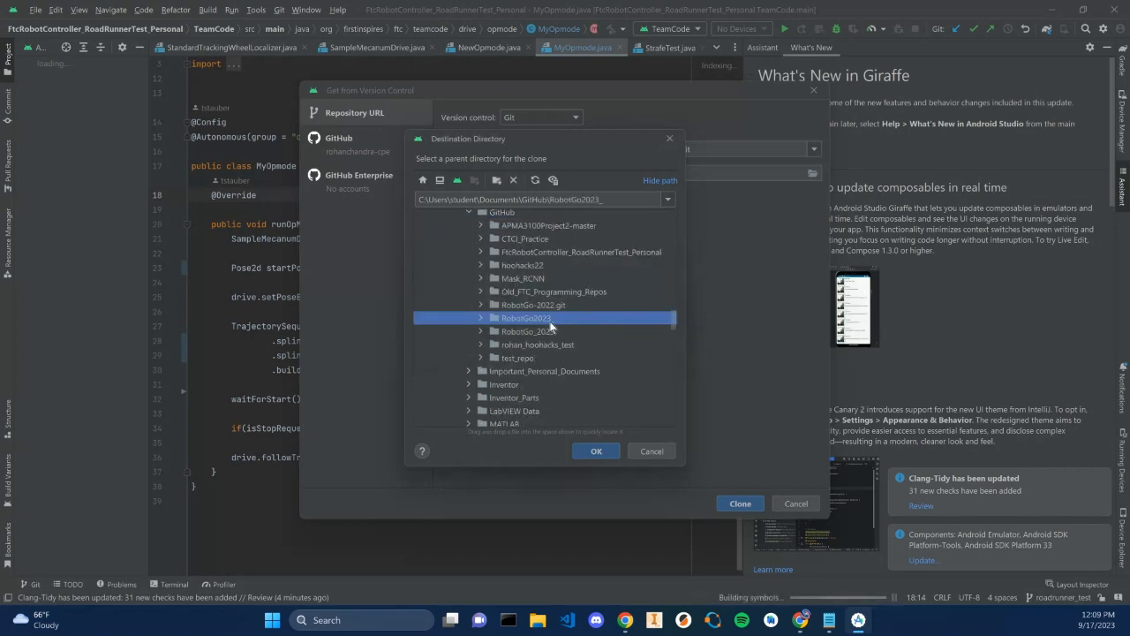
left_click(603, 455)
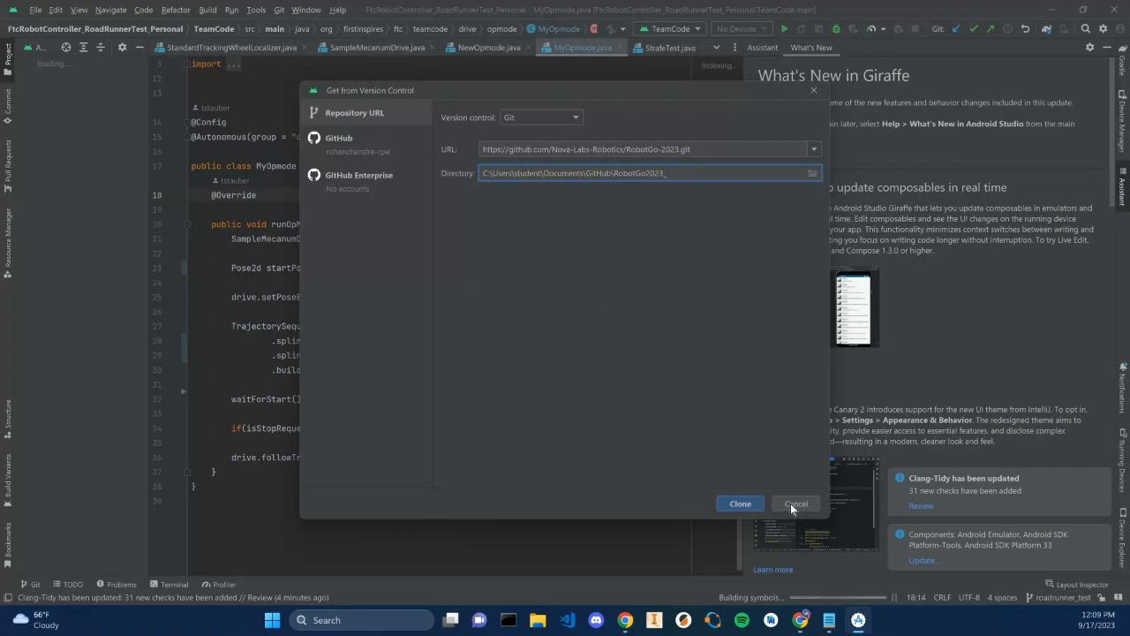
left_click(742, 501)
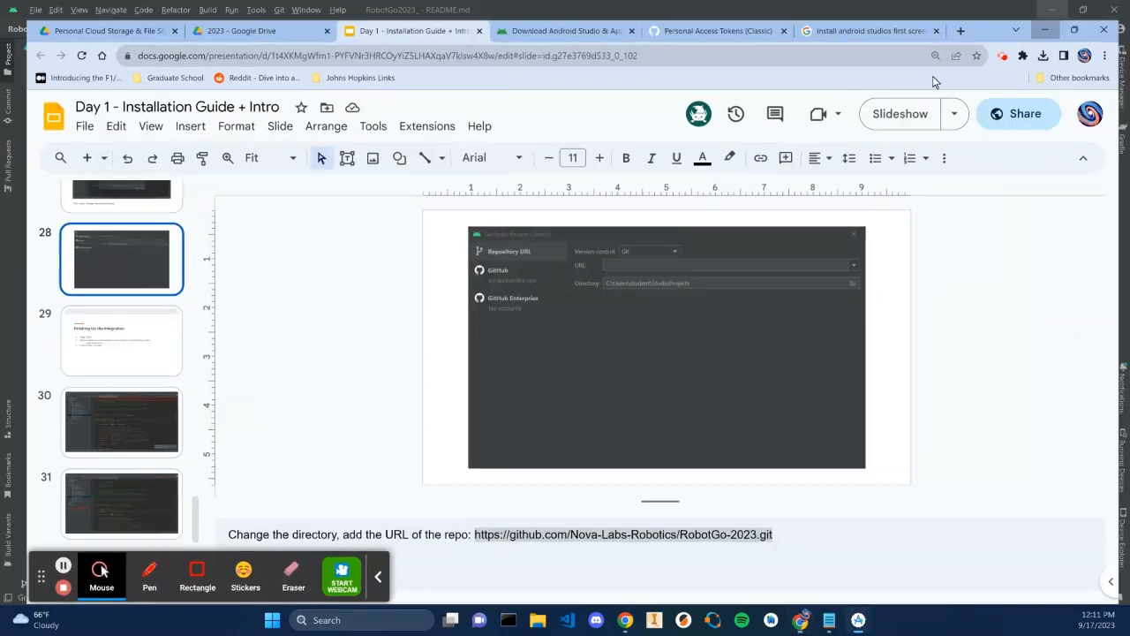
Read through the cloned project's README file
key("alt+Tab")
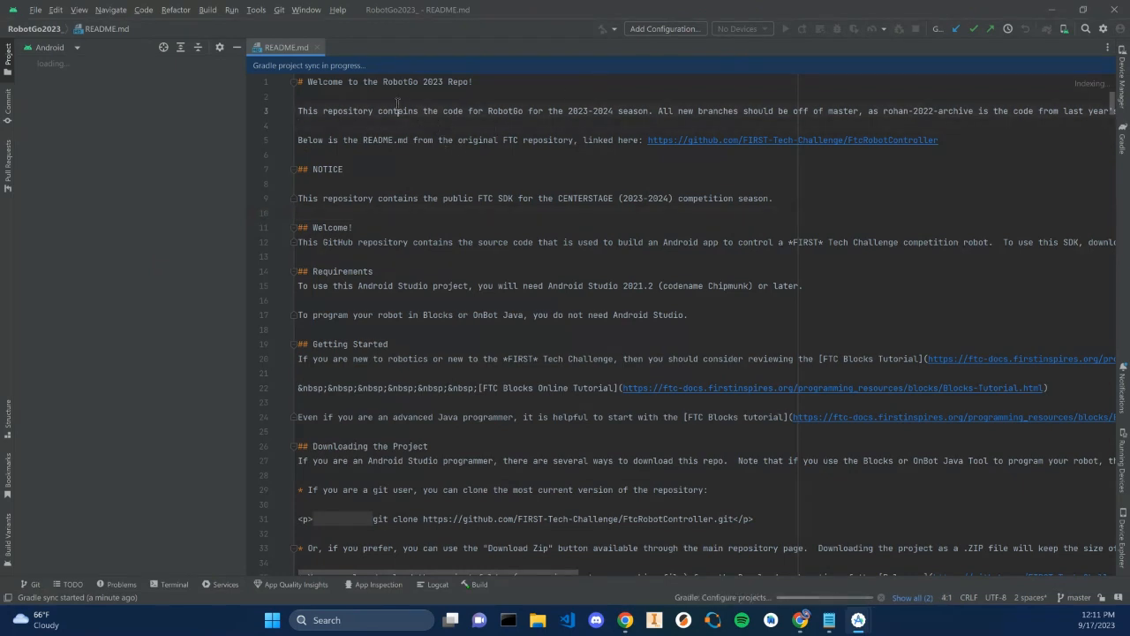
left_click_drag(399, 110, 449, 280)
left_click(449, 281)
left_click_drag(399, 242, 610, 242)
left_click(609, 242)
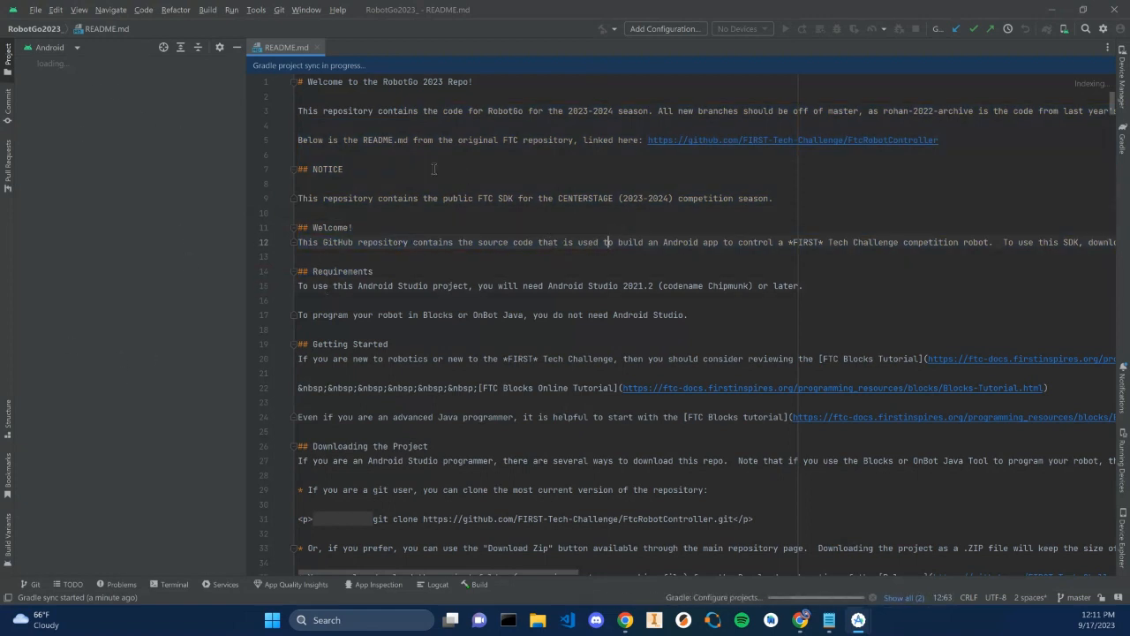
left_click_drag(433, 124, 424, 228)
left_click_drag(468, 273, 477, 344)
left_click(477, 343)
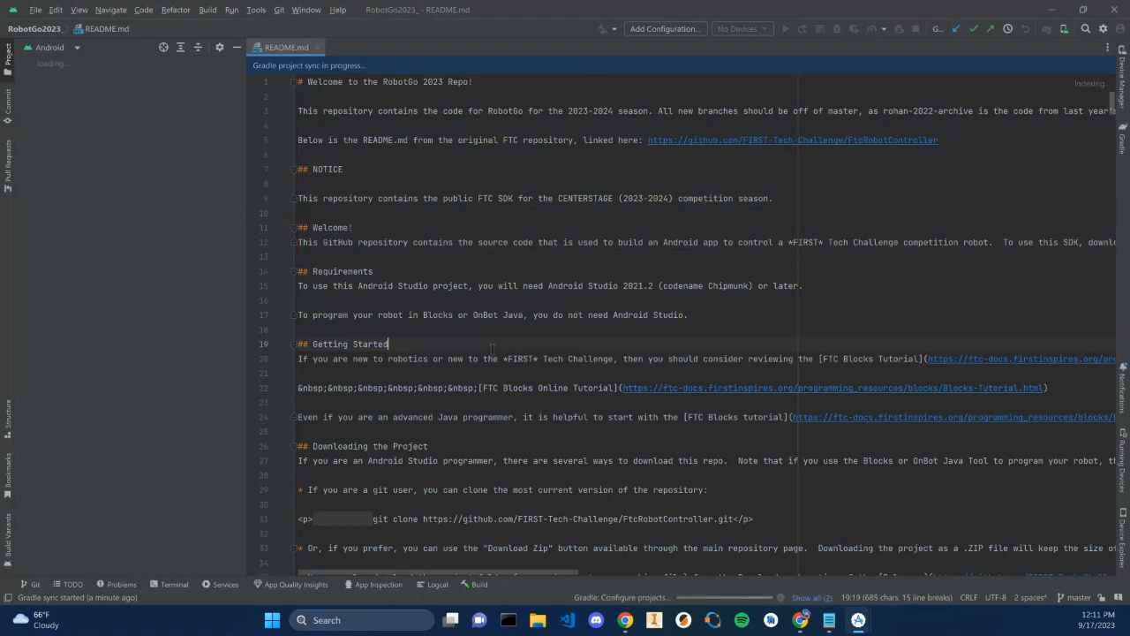
left_click_drag(440, 303, 481, 287)
left_click(488, 285)
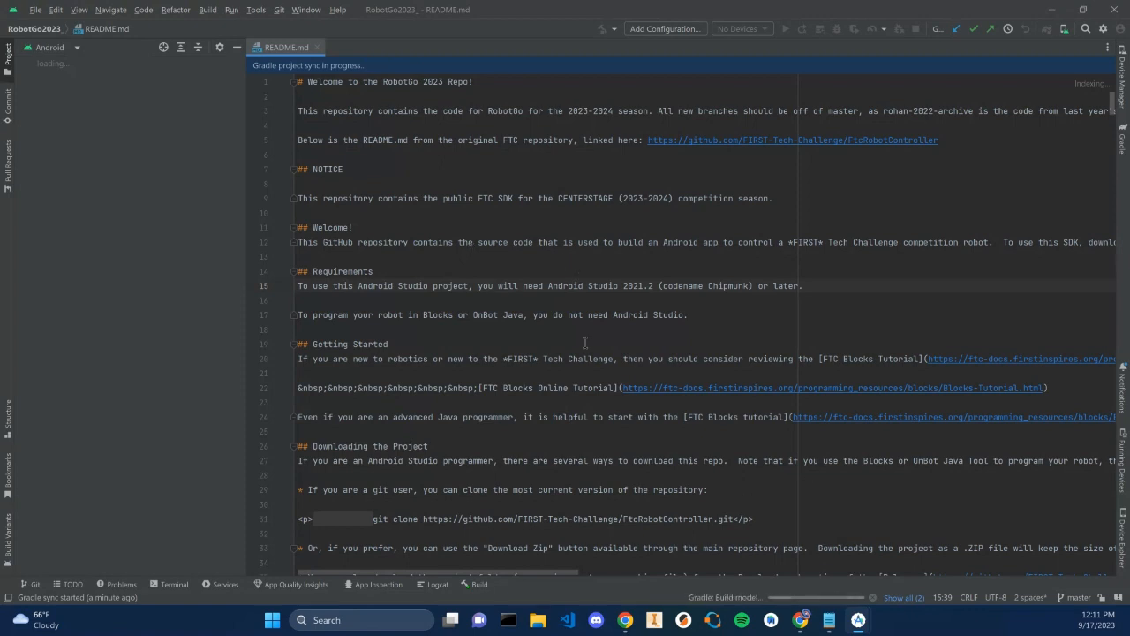
left_click(800, 622)
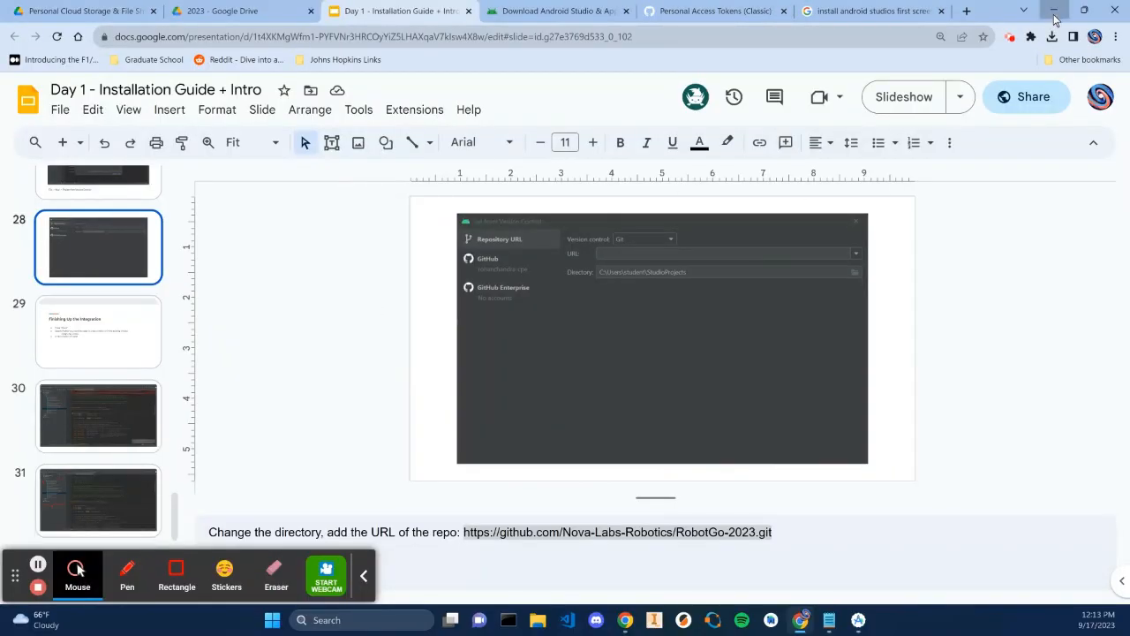
left_click(1055, 12)
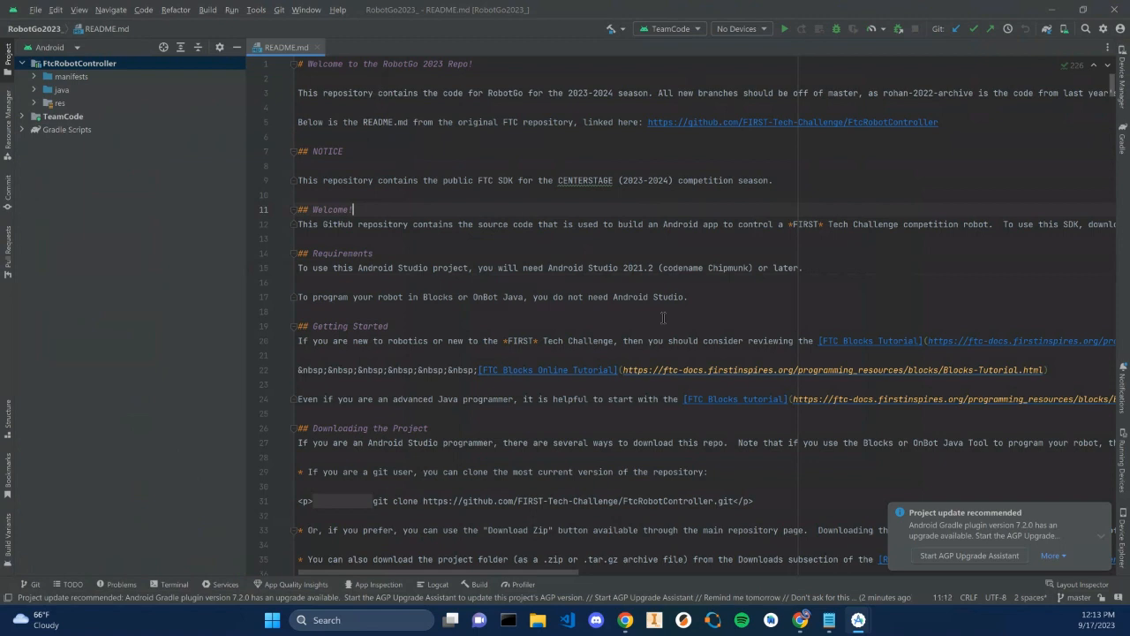
Expand TeamCode's java package in the project tree and browse its files
left_click(362, 76)
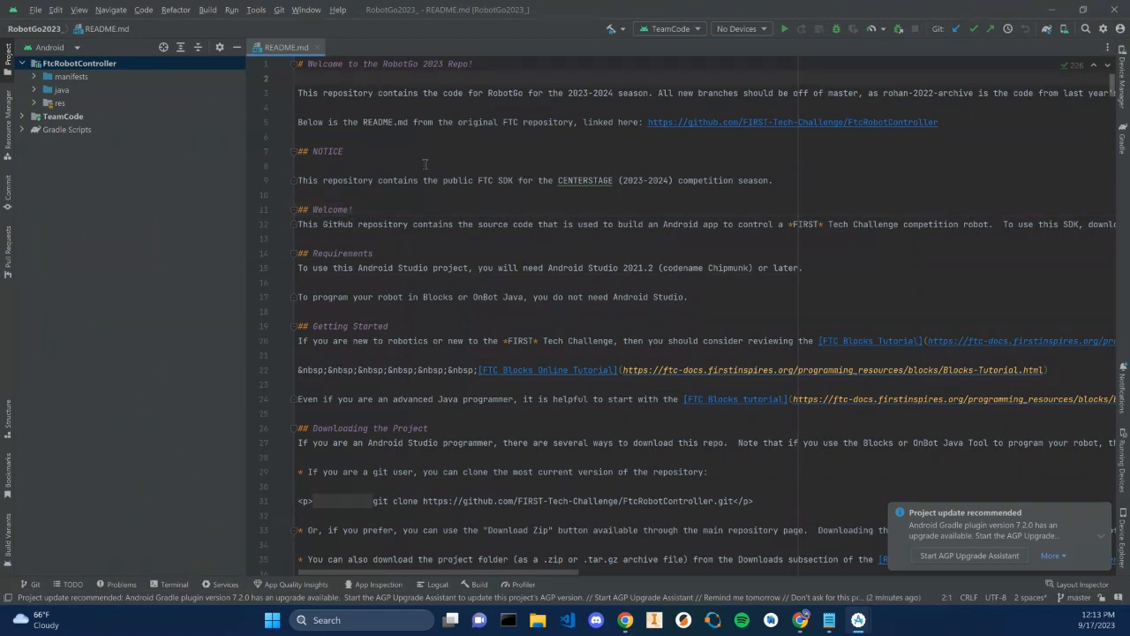
left_click(23, 117)
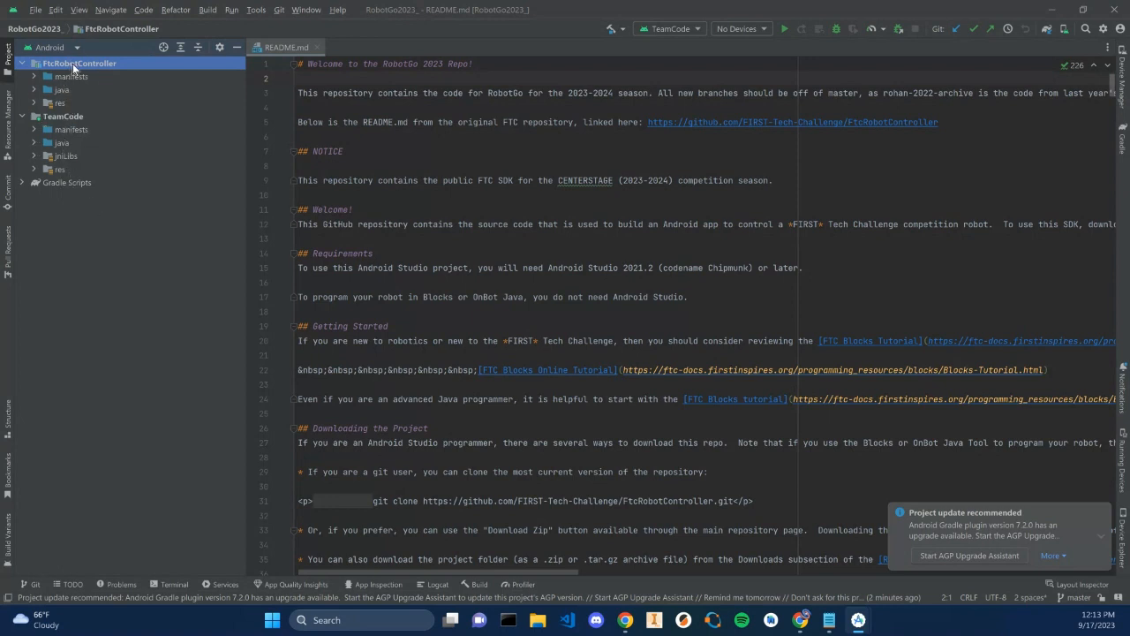
left_click(35, 144)
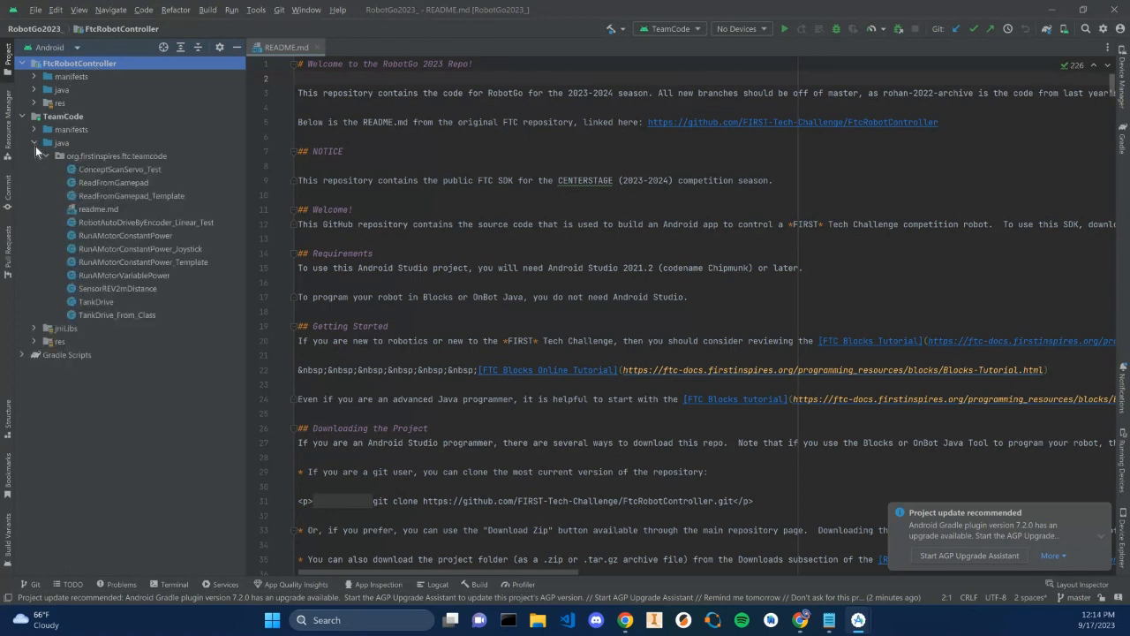
left_click(133, 156)
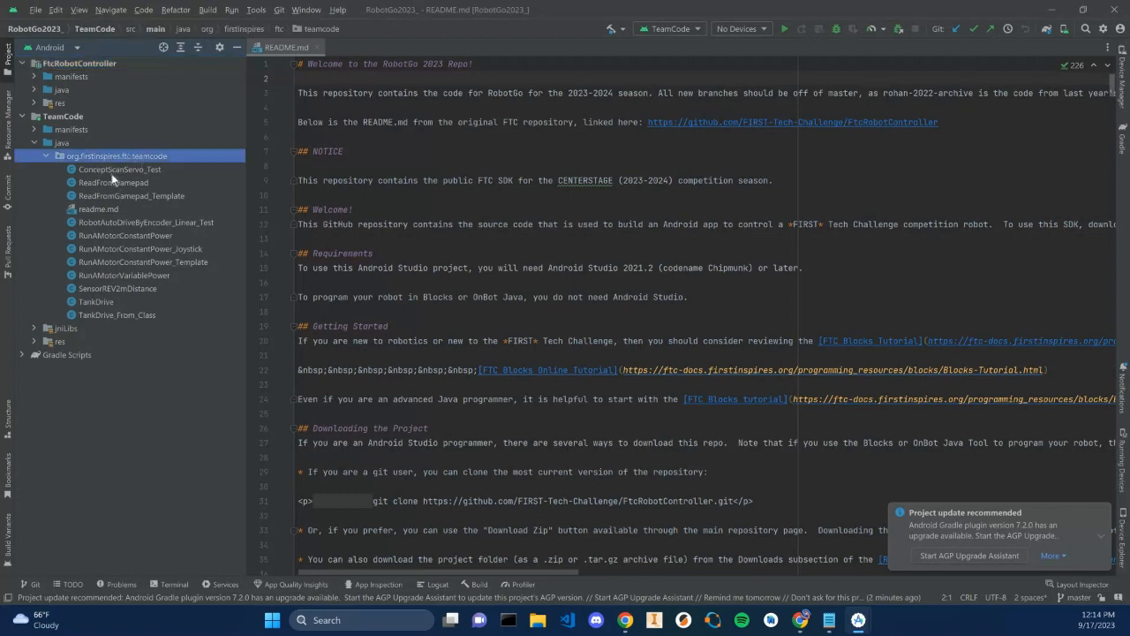
left_click(113, 174)
left_click(121, 200)
left_click(121, 232)
left_click(118, 261)
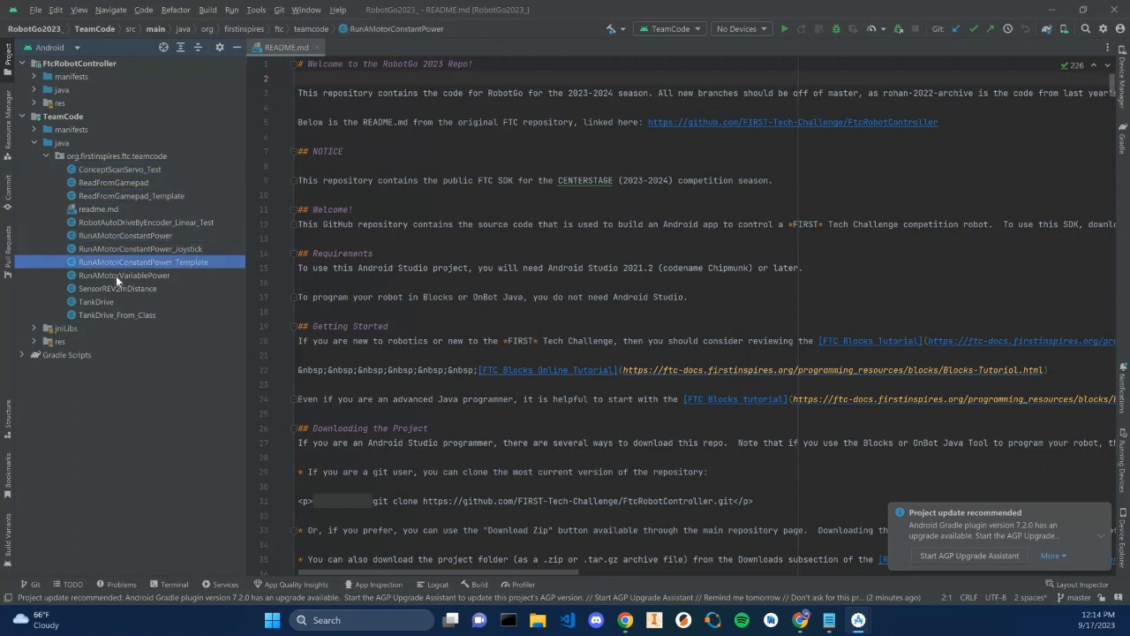
left_click(117, 289)
left_click(118, 303)
left_click(119, 260)
left_click(119, 253)
left_click(114, 205)
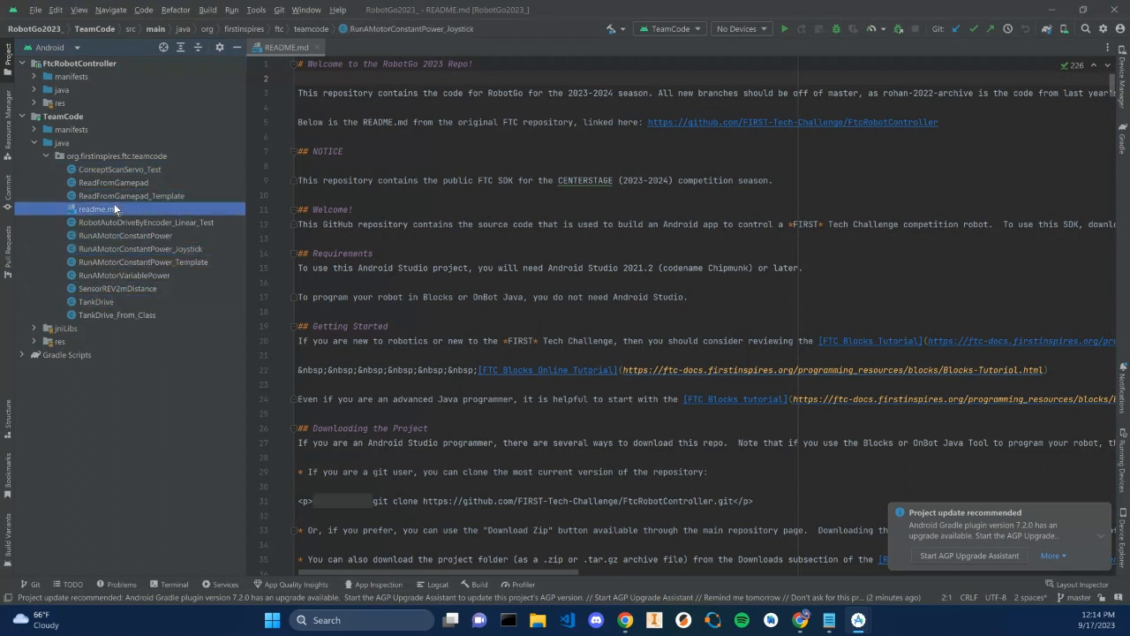
Open ReadFromGamepad and read through its code
double_click(113, 182)
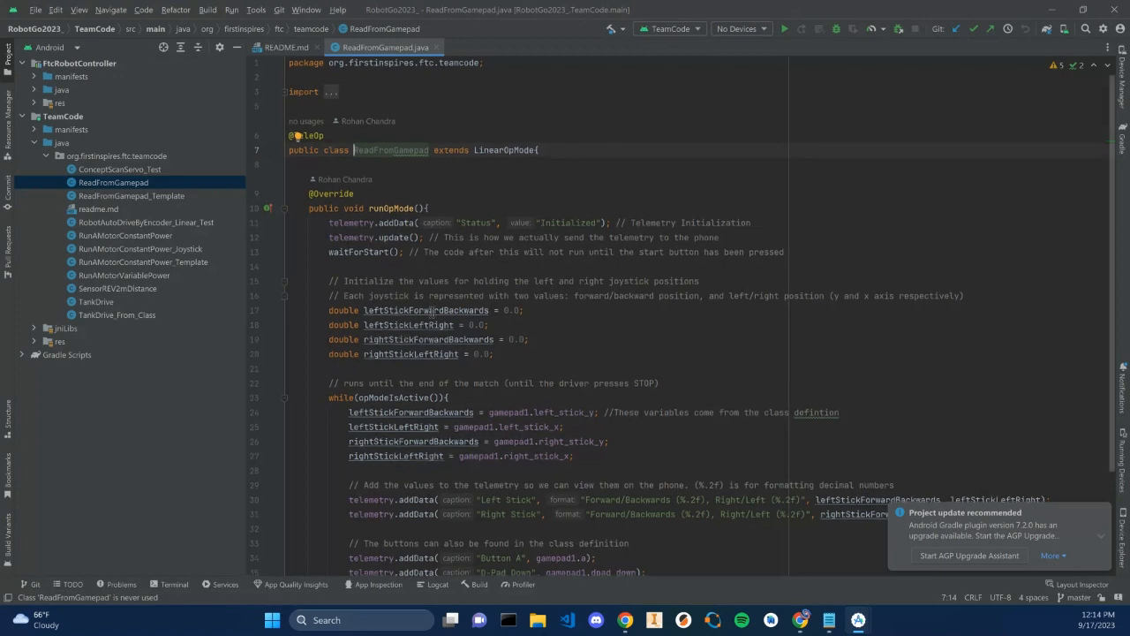
scroll(432, 300, "down", 3)
left_click(538, 277)
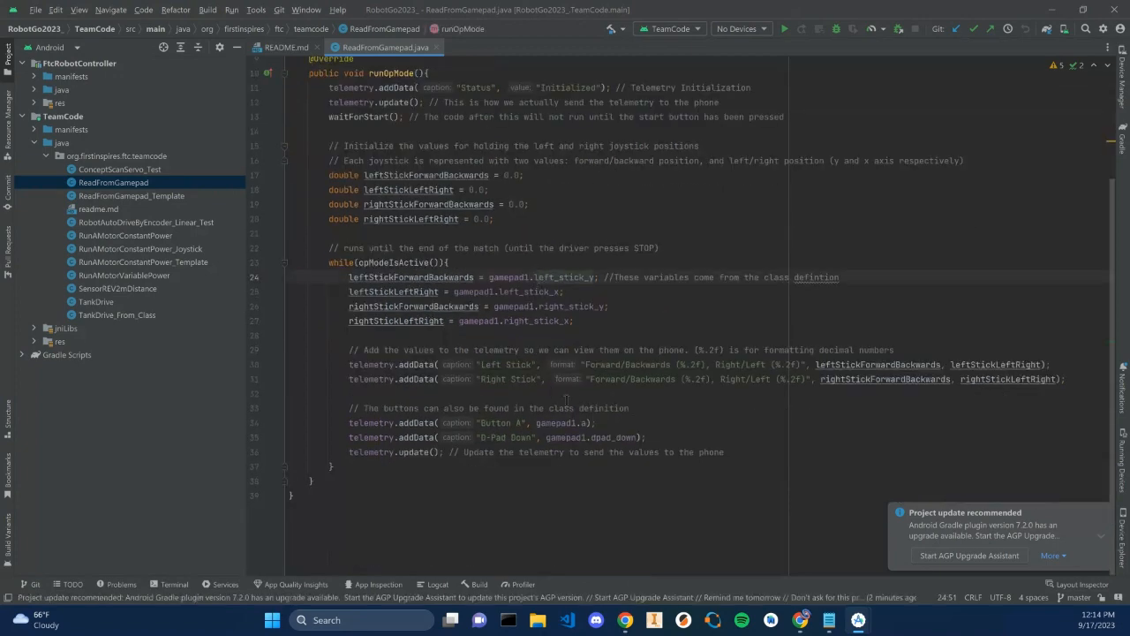
scroll(518, 312, "up", 3)
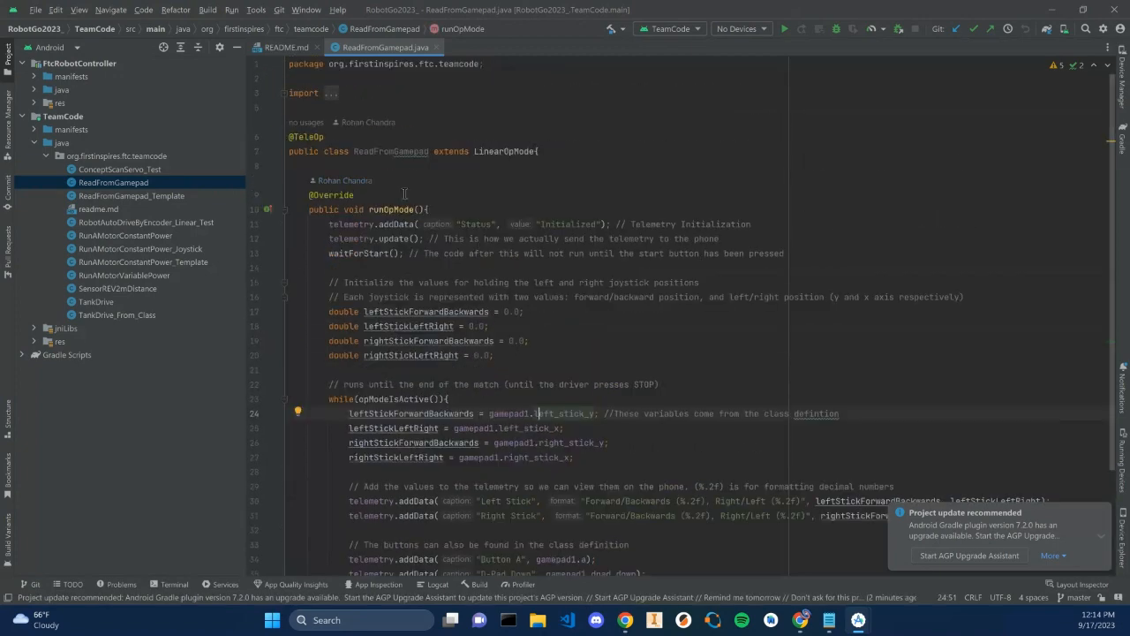
scroll(433, 221, "down", 3)
scroll(432, 221, "up", 3)
Open ConceptScanServo_Test and scroll through its code
left_click(107, 168)
double_click(107, 168)
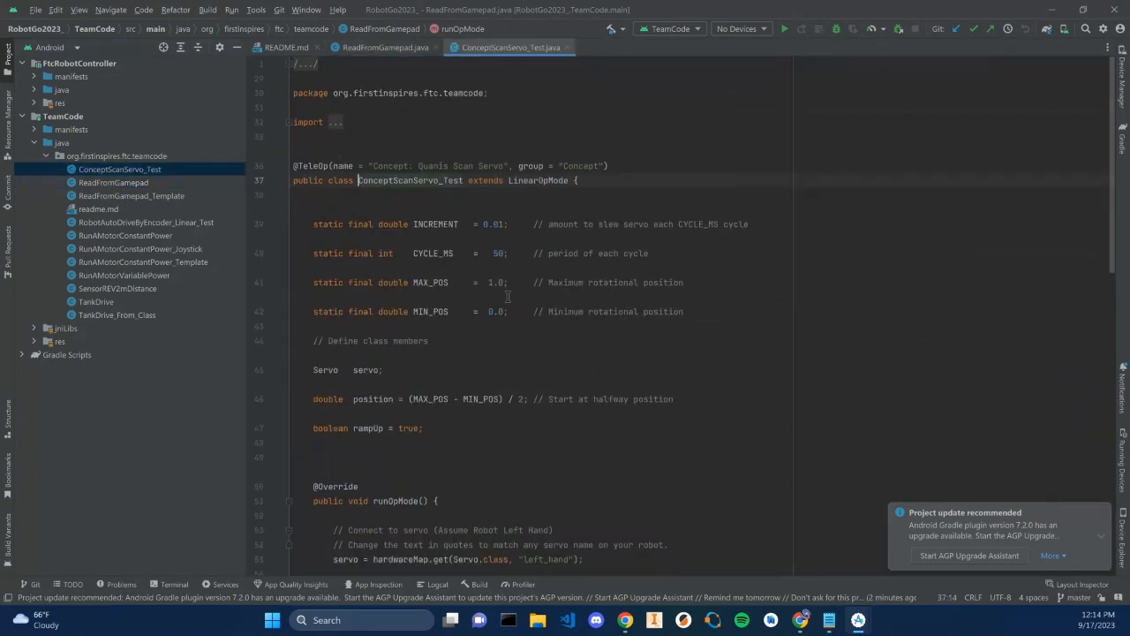
scroll(459, 291, "down", 5)
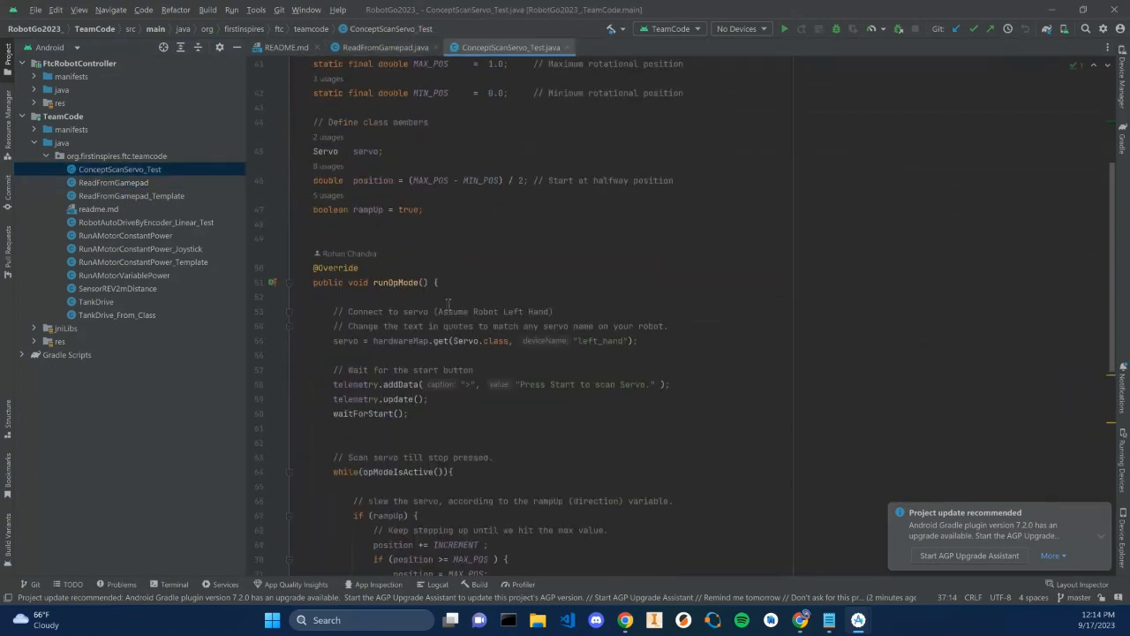
scroll(448, 304, "up", 4)
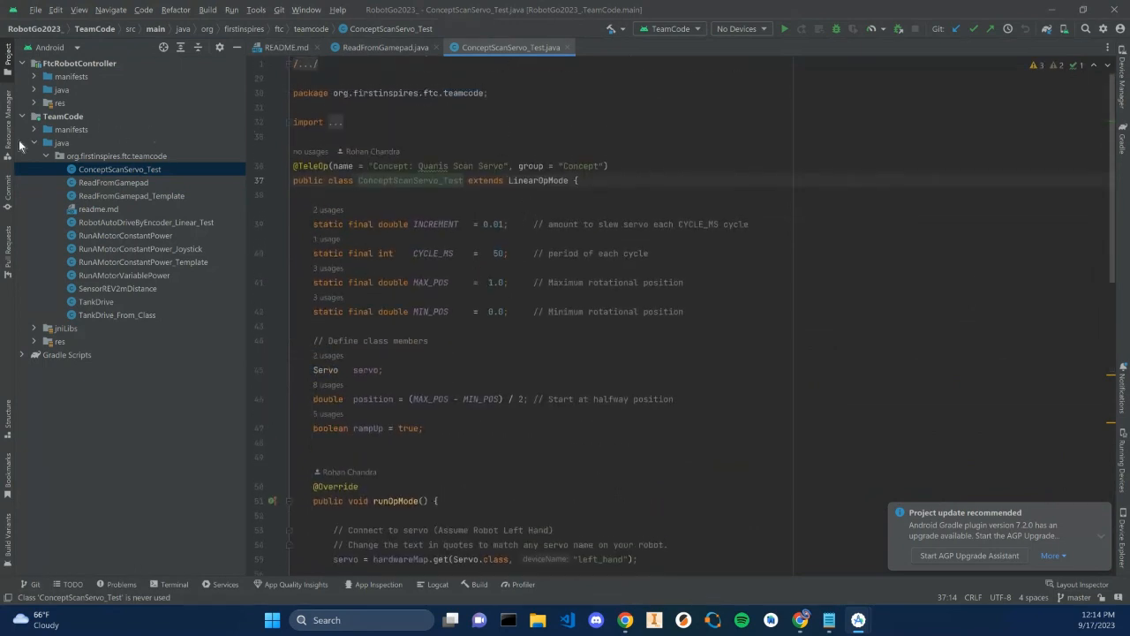
Open the Commit panel to check for changes, then return to the project view
left_click(8, 187)
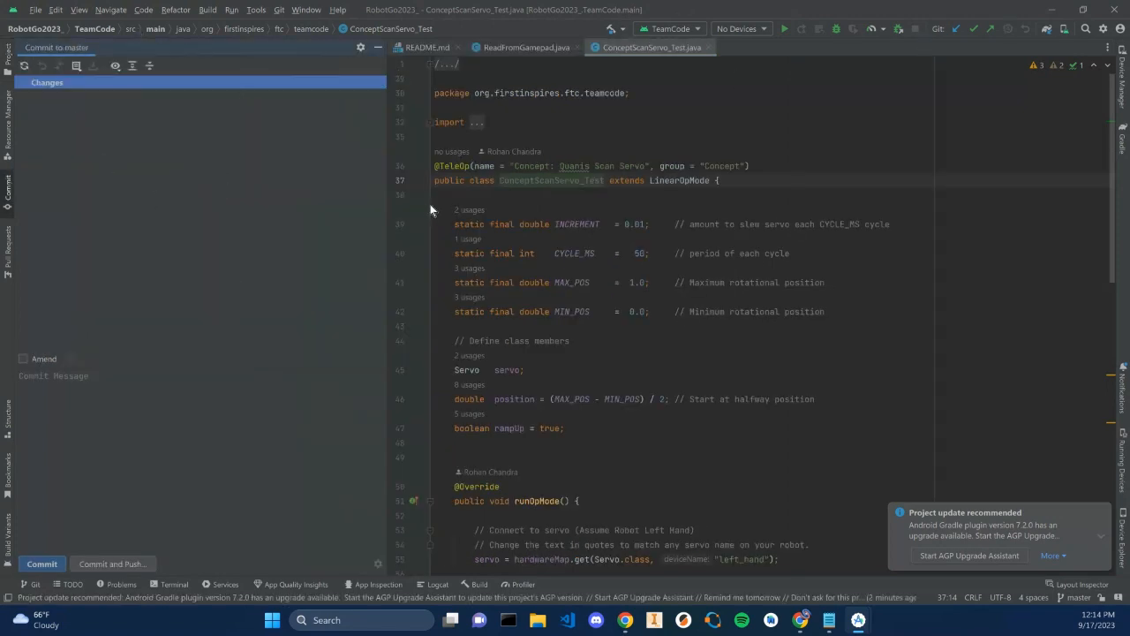
left_click_drag(388, 209, 307, 209)
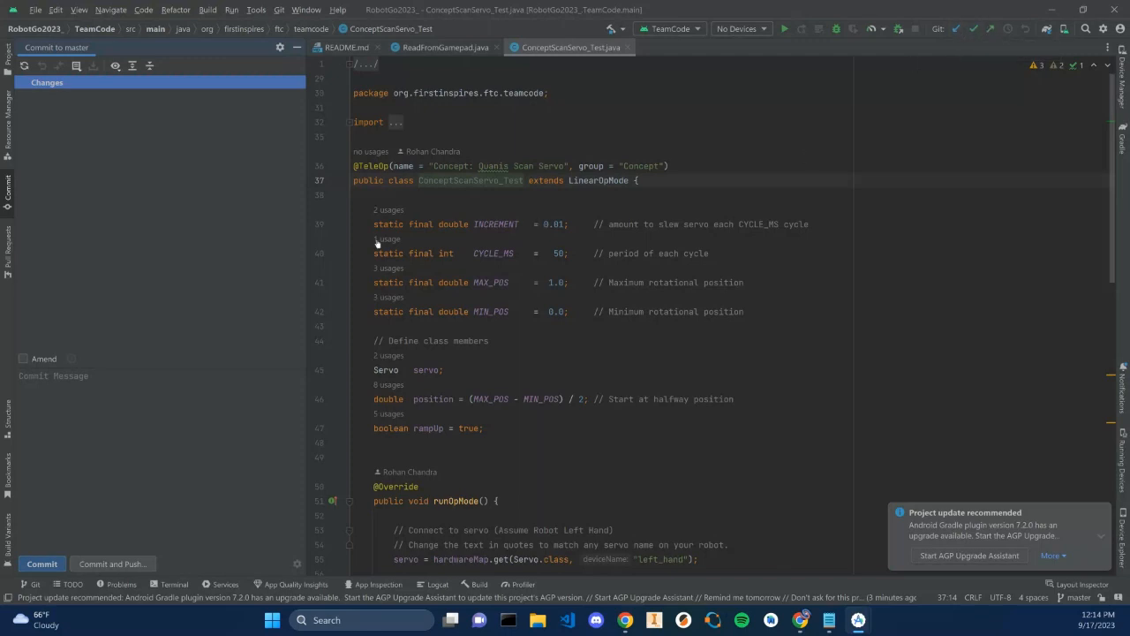
left_click_drag(305, 157, 238, 151)
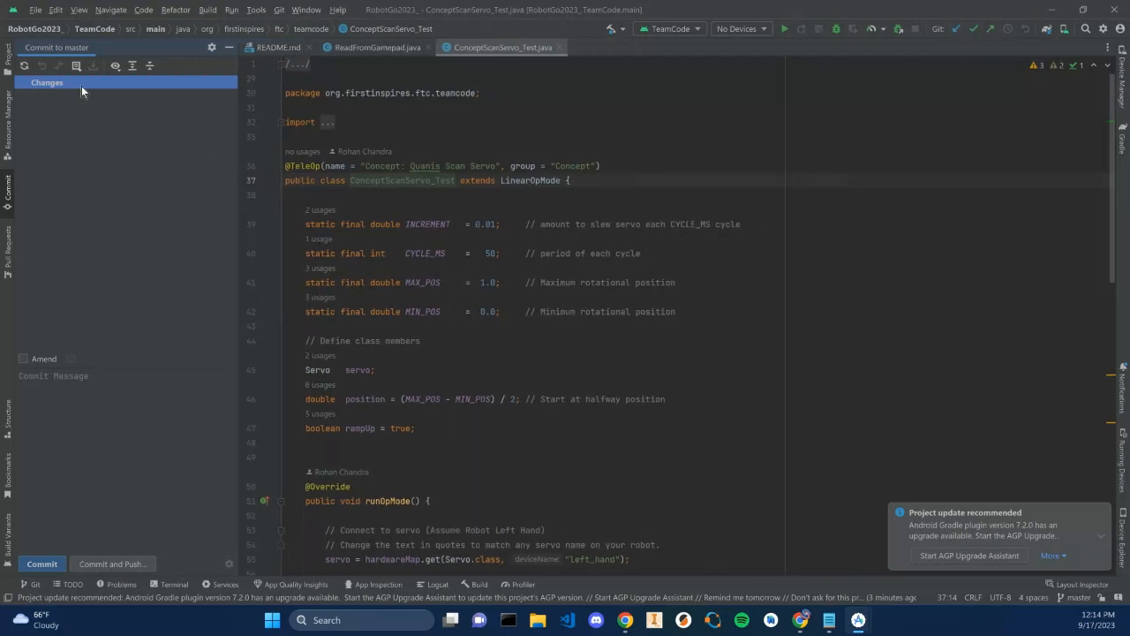
left_click(8, 58)
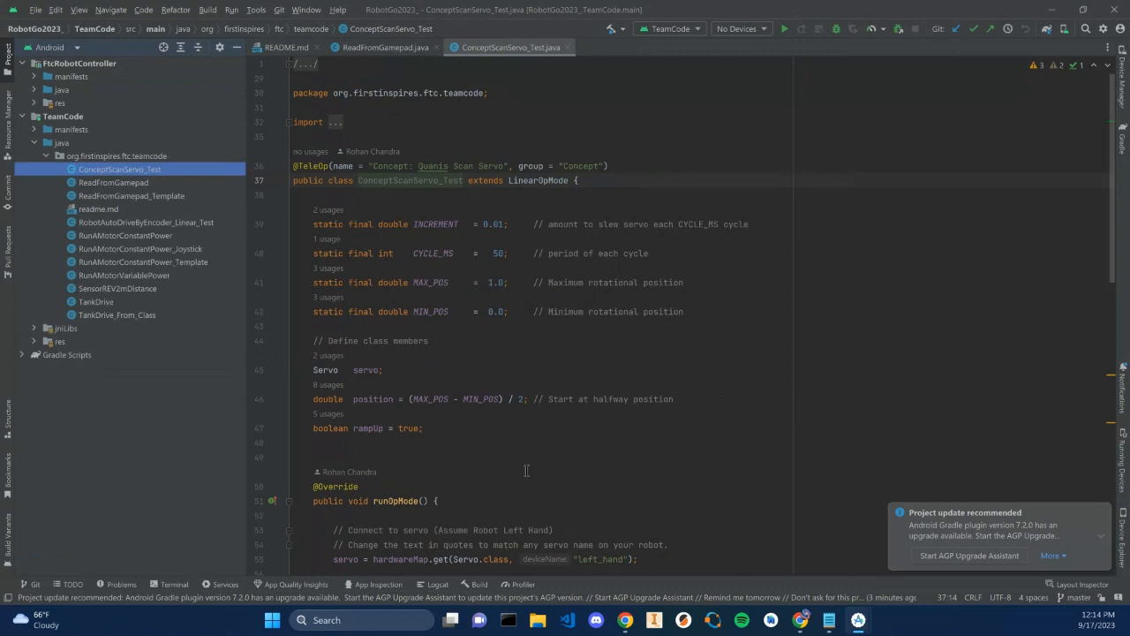
Open RunMotorConstantPower_Template to view its assignment comments
double_click(142, 262)
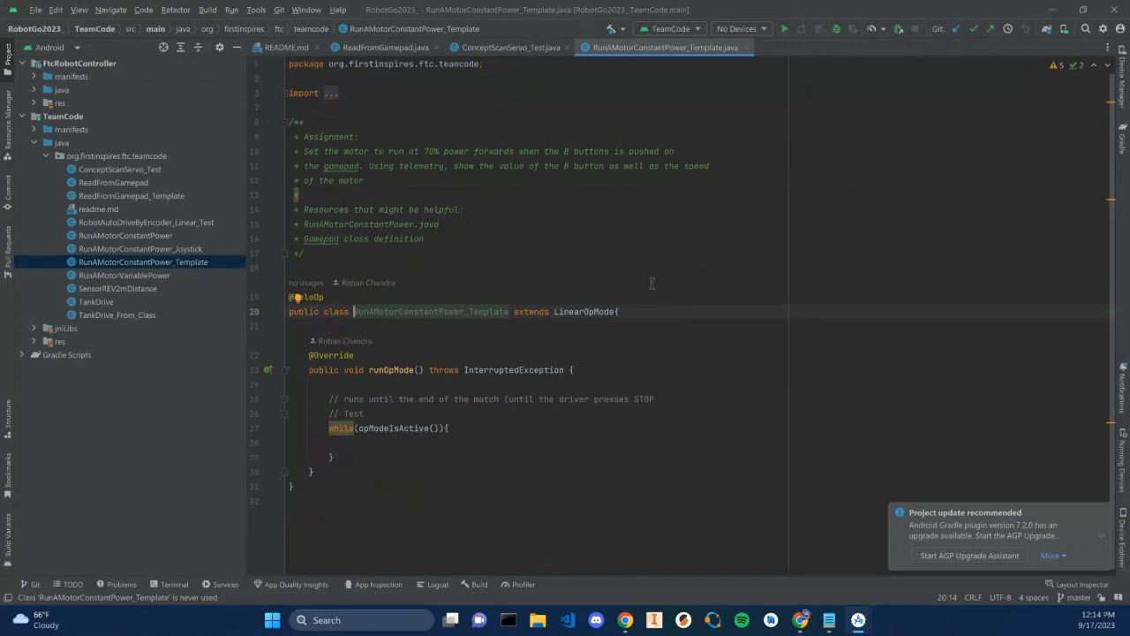
left_click(798, 623)
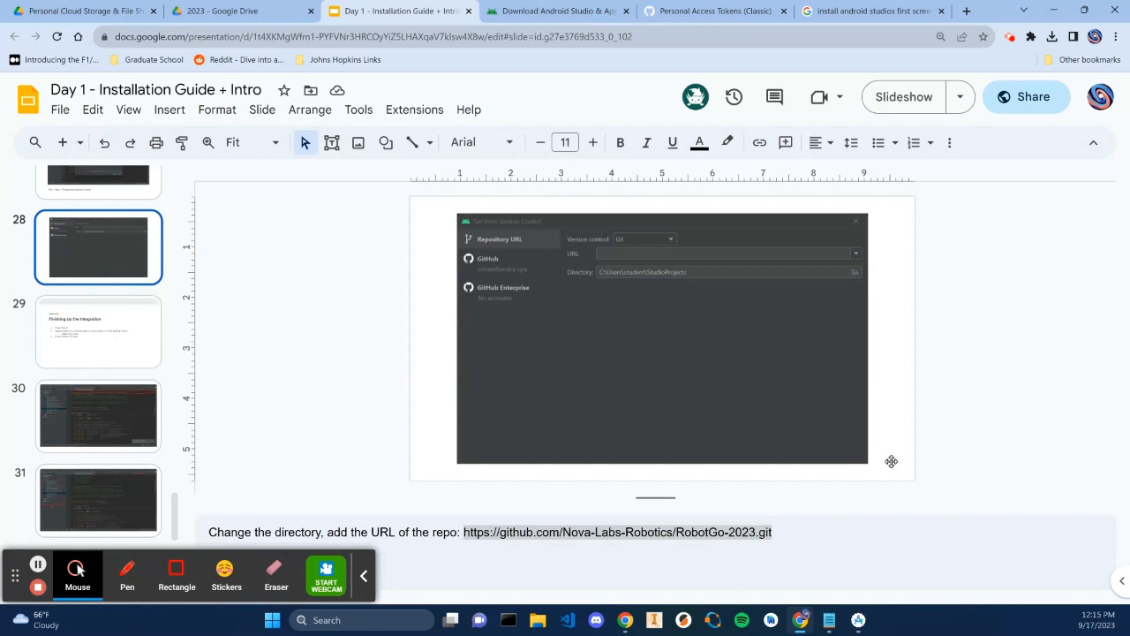
left_click(1083, 620)
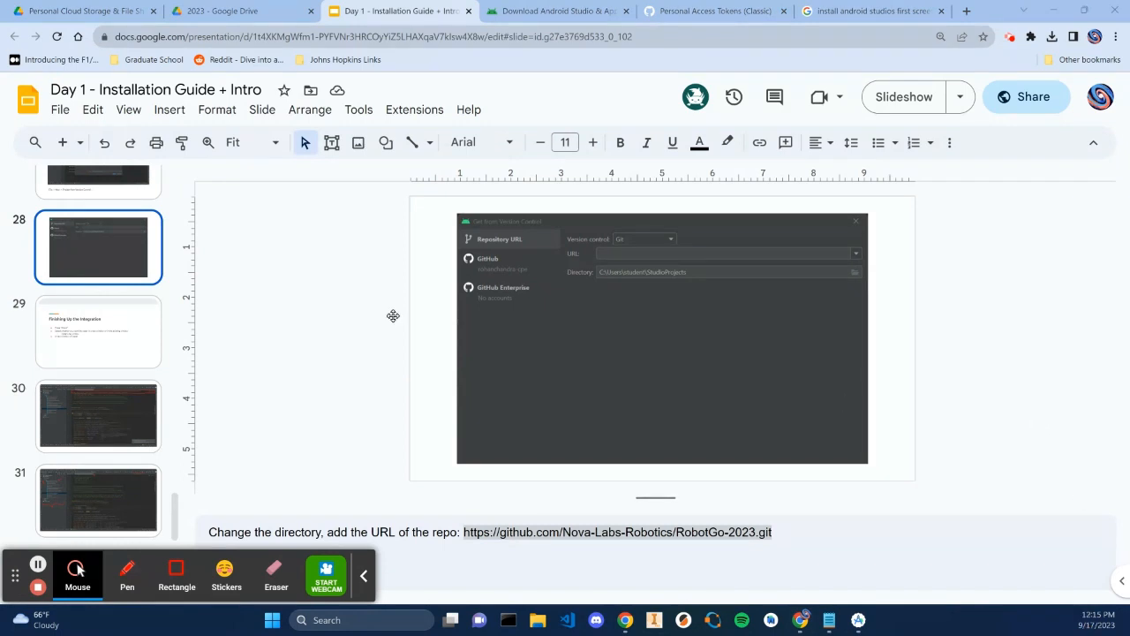
left_click(324, 316)
left_click(325, 316)
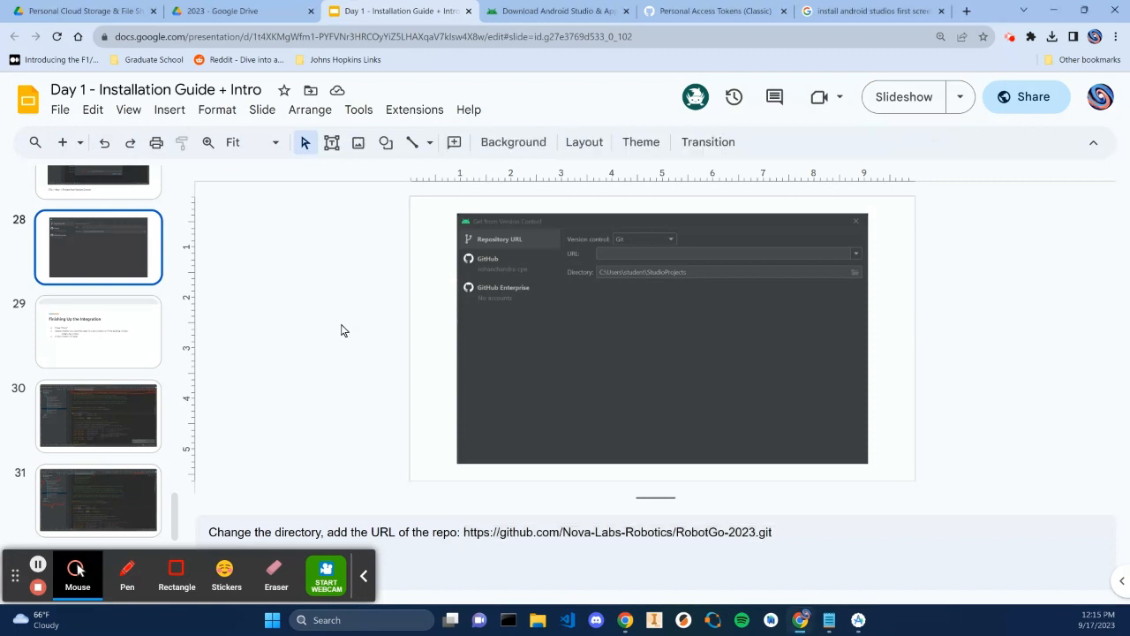